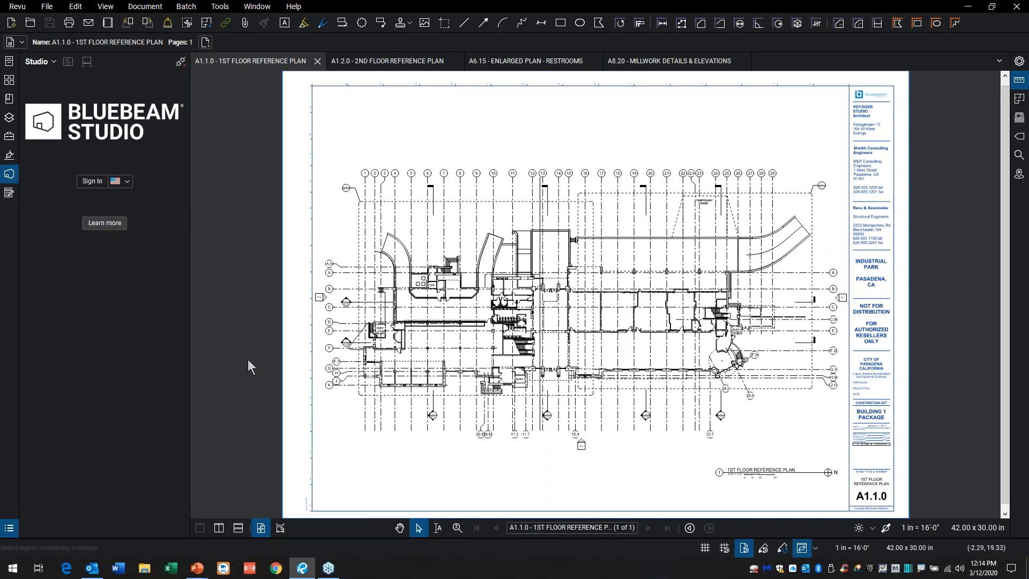
# Step: Look through the open drawings A1.2.0, A6.15 and A8.20, and return to A1.1.0 - 1ST FLOOR REFERENCE PLAN
pyautogui.click(407, 58)
pyautogui.click(516, 61)
pyautogui.click(649, 63)
pyautogui.click(520, 62)
pyautogui.click(341, 63)
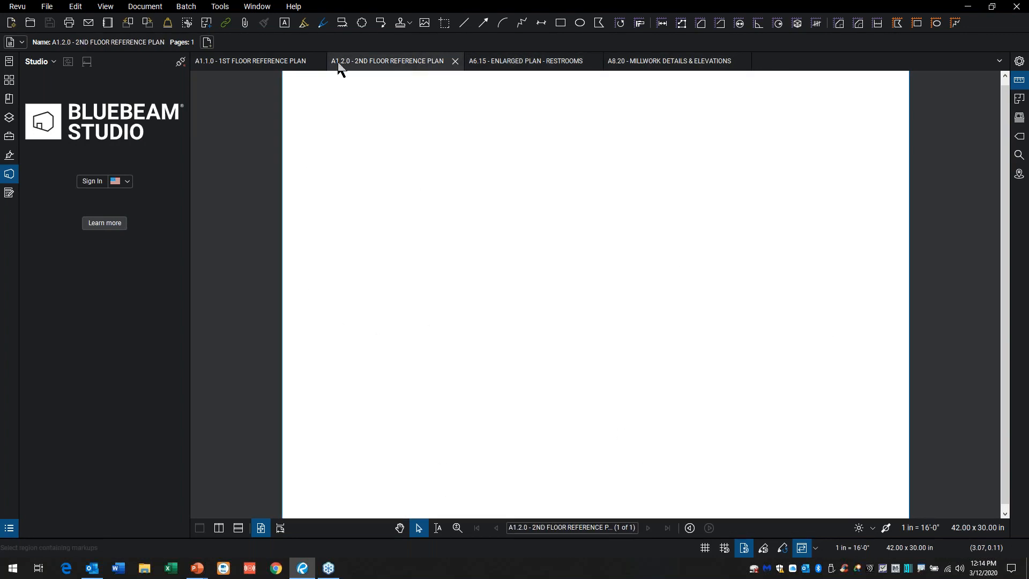
pyautogui.click(275, 62)
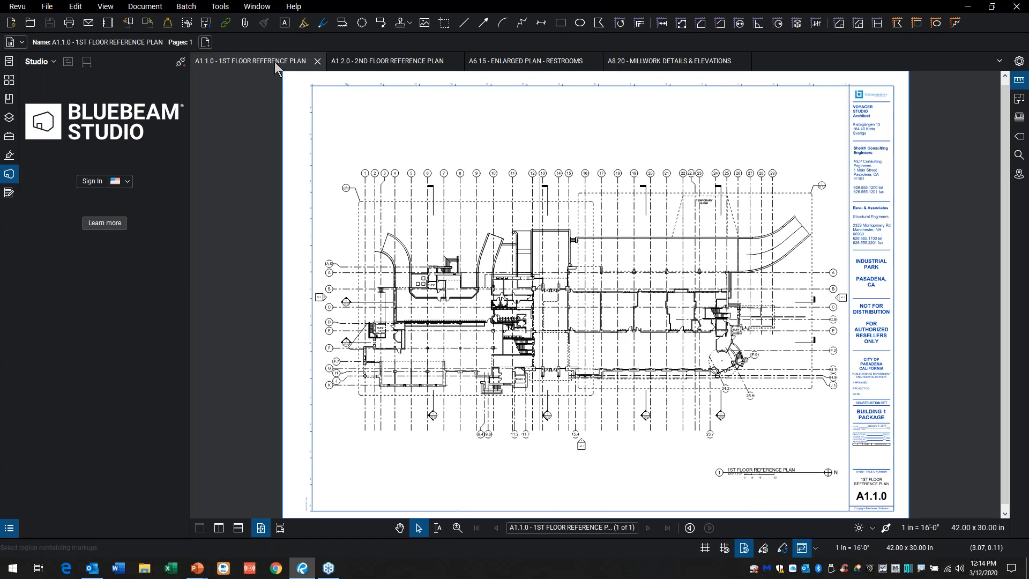
# Step: Sign in to Bluebeam Studio with the account password
pyautogui.click(92, 181)
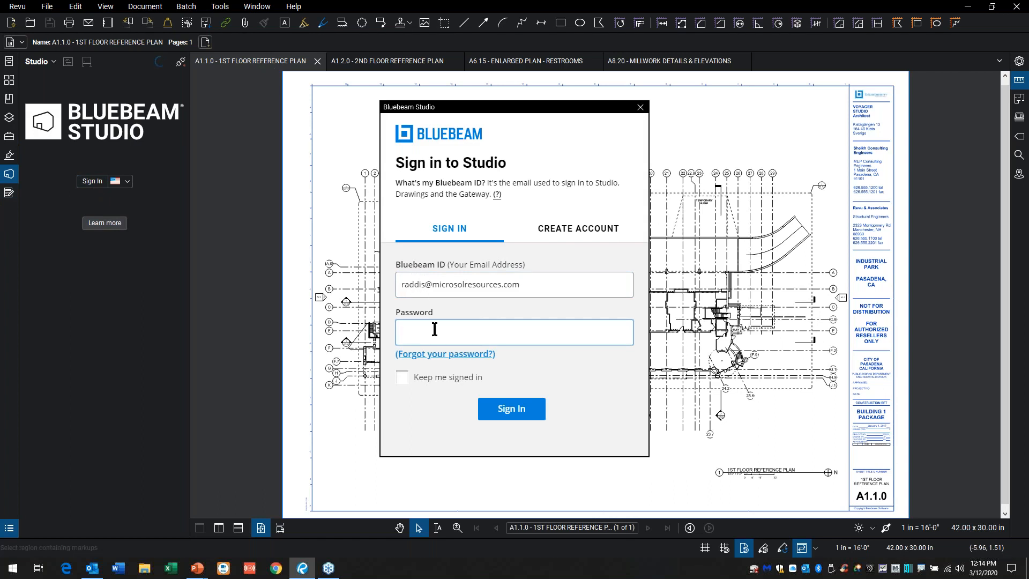
pyautogui.write('***********')
pyautogui.click(512, 409)
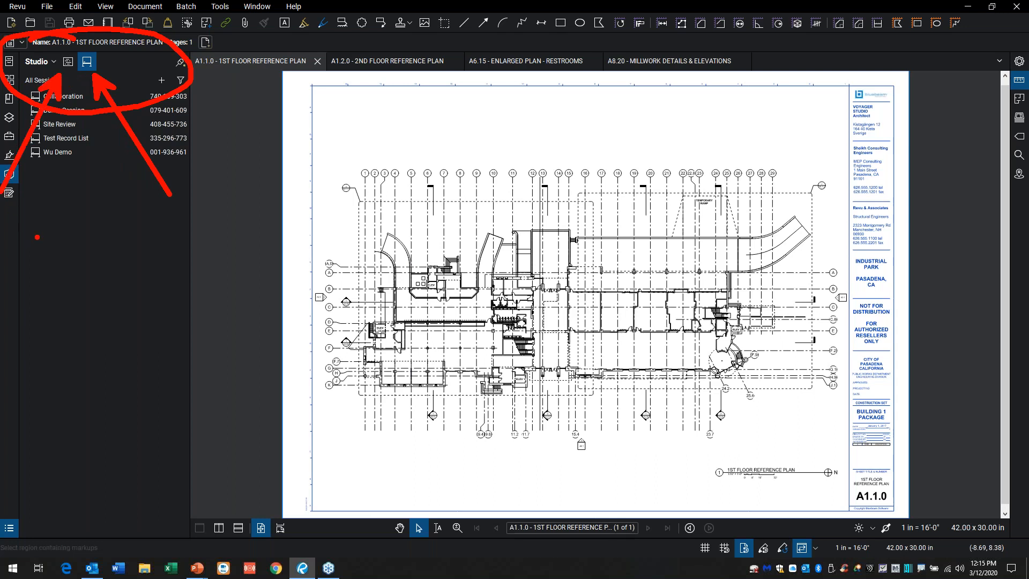
# Step: Set up a new Studio session named "Real Time Collaboration" and add all open files to it
pyautogui.click(161, 81)
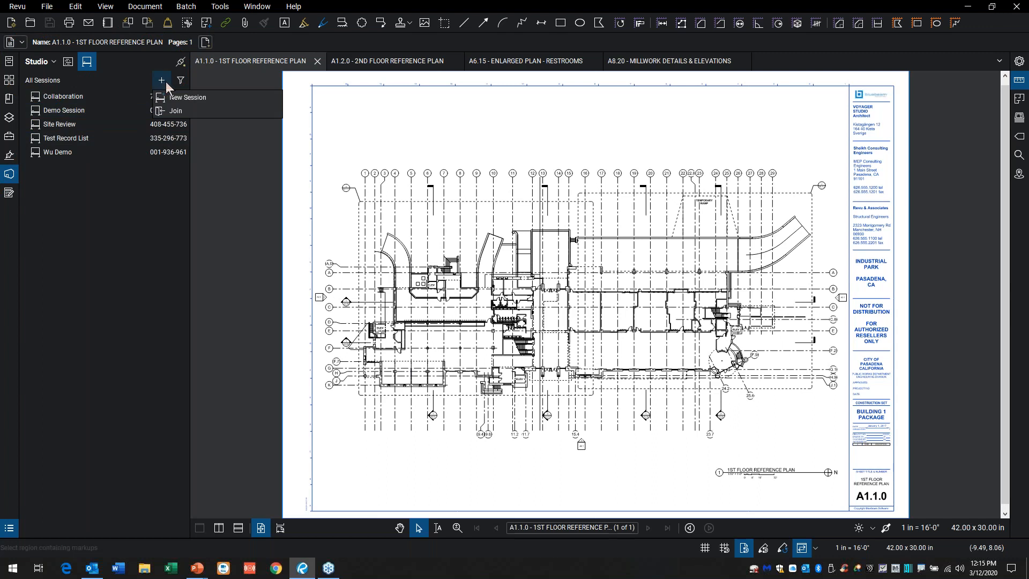
pyautogui.click(159, 82)
pyautogui.click(161, 80)
pyautogui.click(179, 99)
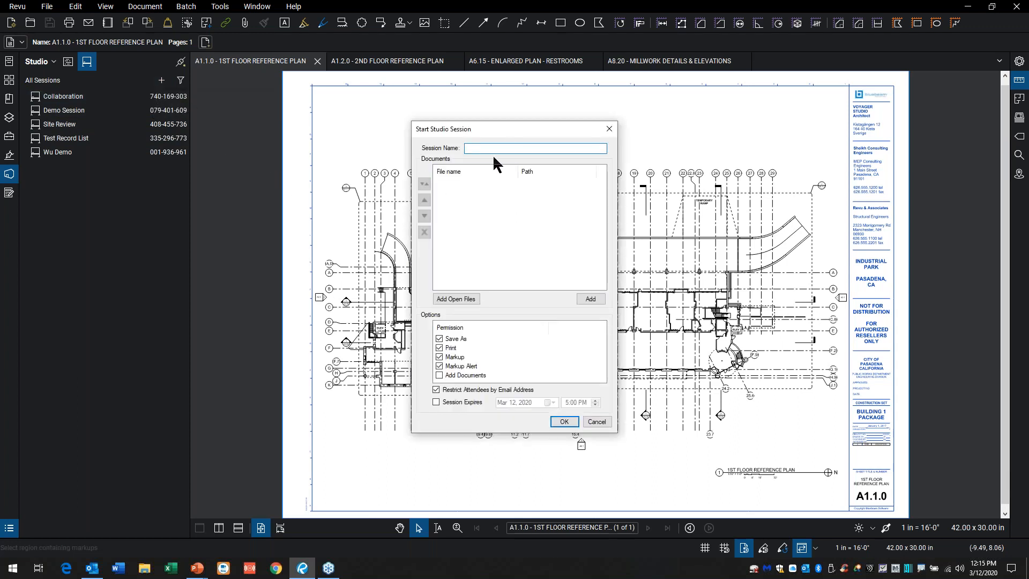
pyautogui.write('Real Time Collaboration')
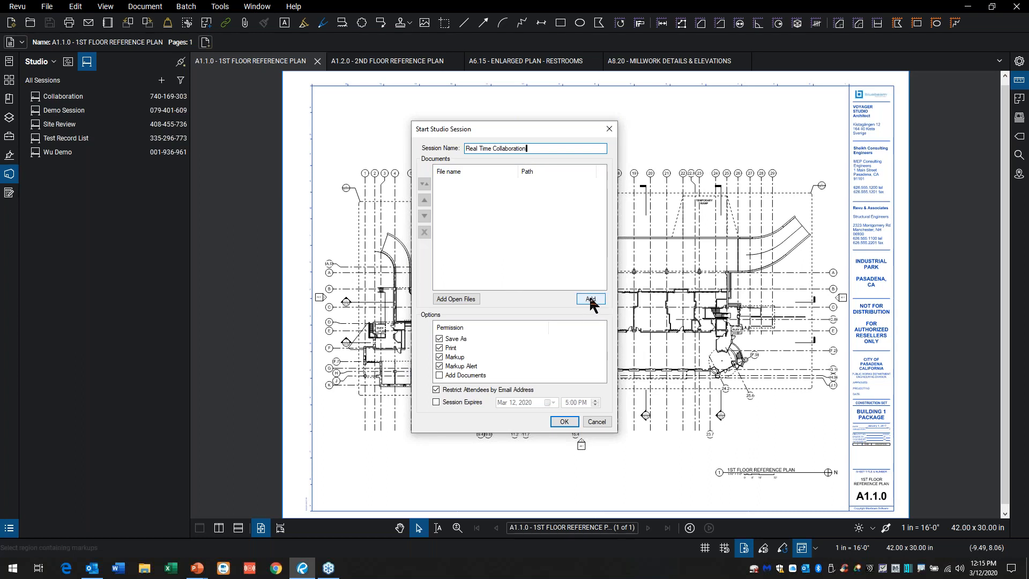
pyautogui.click(459, 302)
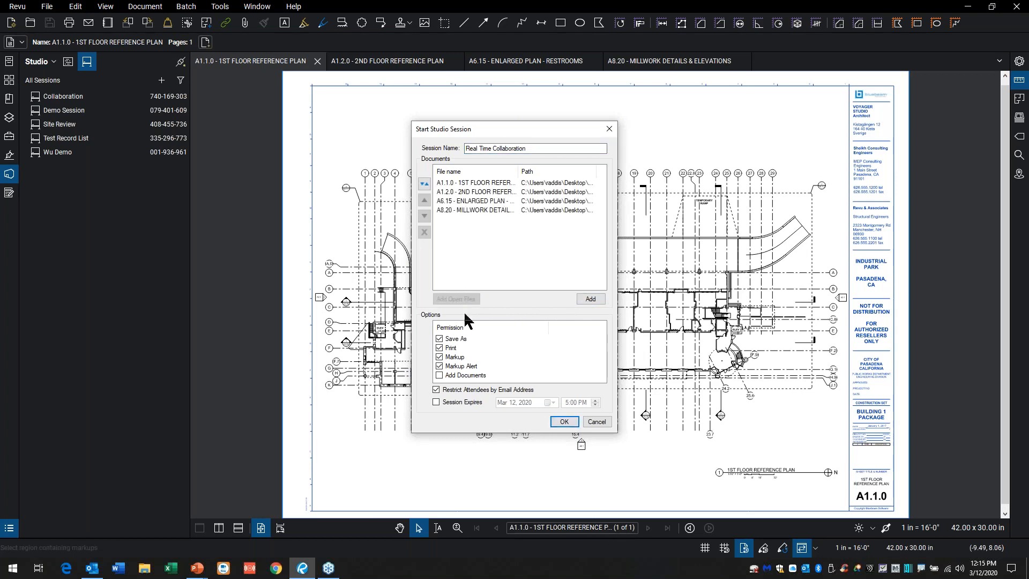
pyautogui.hotkey('alt', '2')
pyautogui.moveTo(473, 312)
pyautogui.mouseDown()
pyautogui.moveTo(399, 351)
pyautogui.moveTo(458, 381)
pyautogui.moveTo(508, 333)
pyautogui.moveTo(441, 311)
pyautogui.mouseUp()
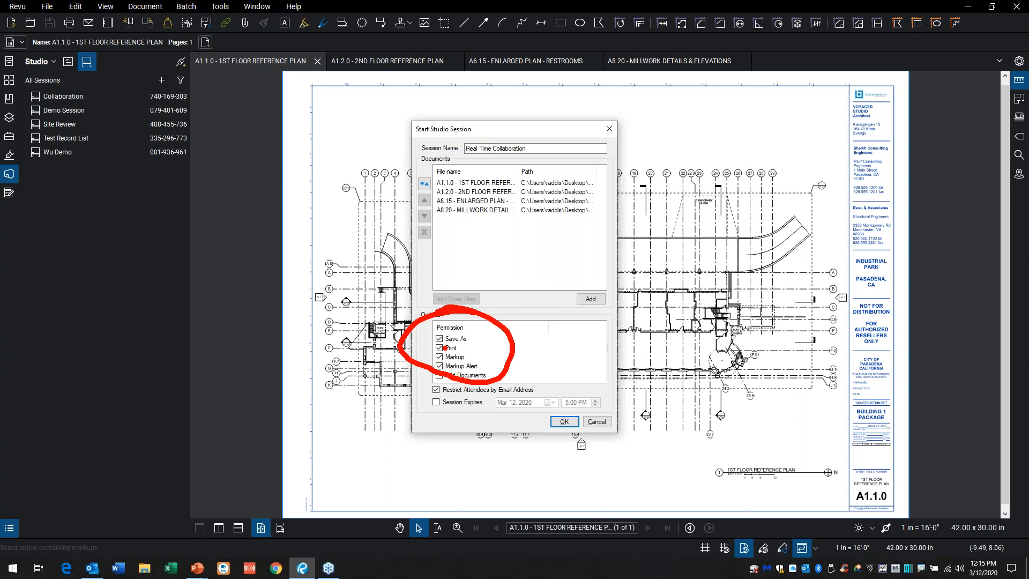
pyautogui.press('Escape')
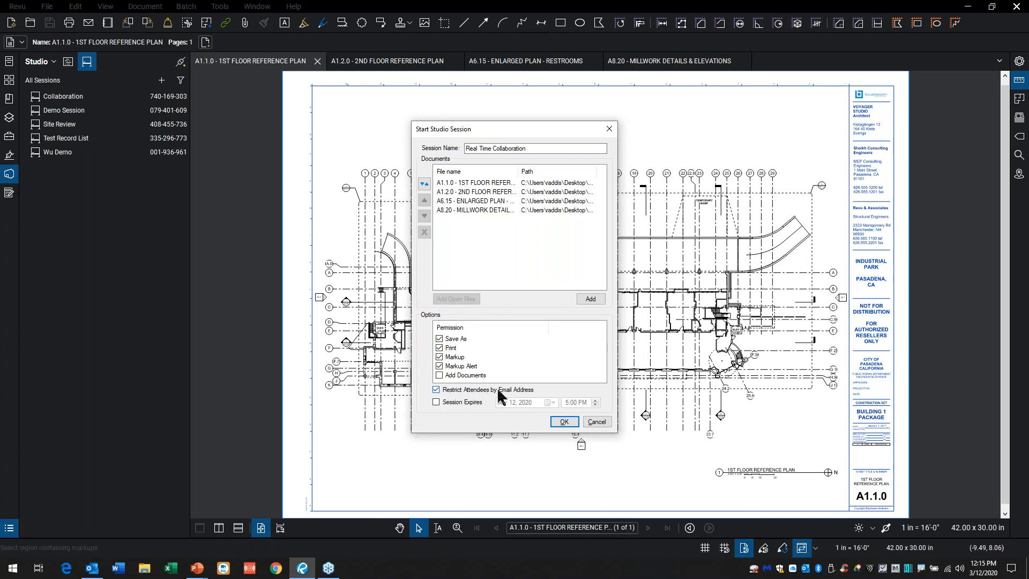
# Step: Turn off restricting attendees by email address and start the session
pyautogui.click(436, 390)
pyautogui.click(566, 426)
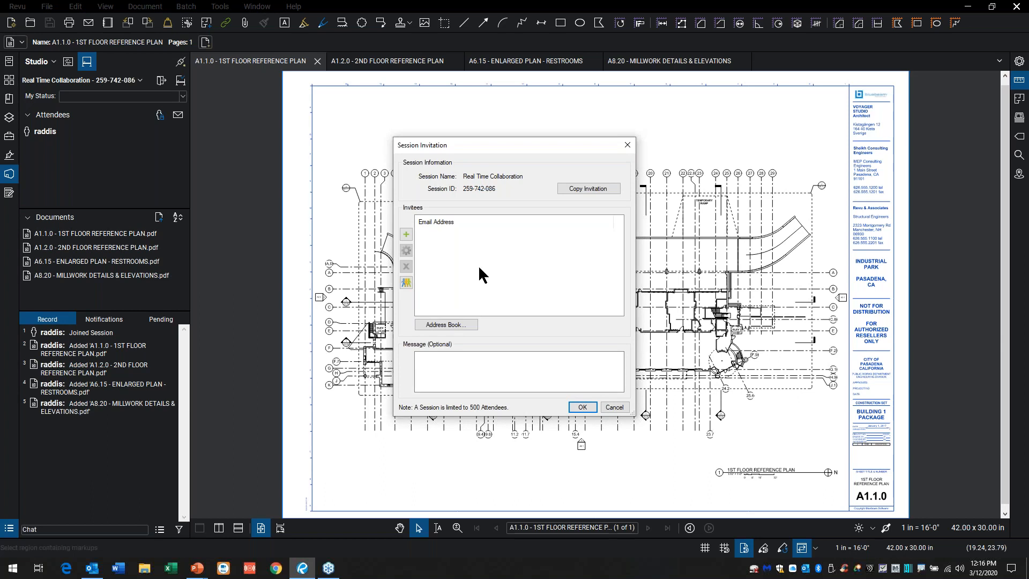
# Step: Invite the Demo Group to the session and send the email invitations without a message
pyautogui.click(405, 234)
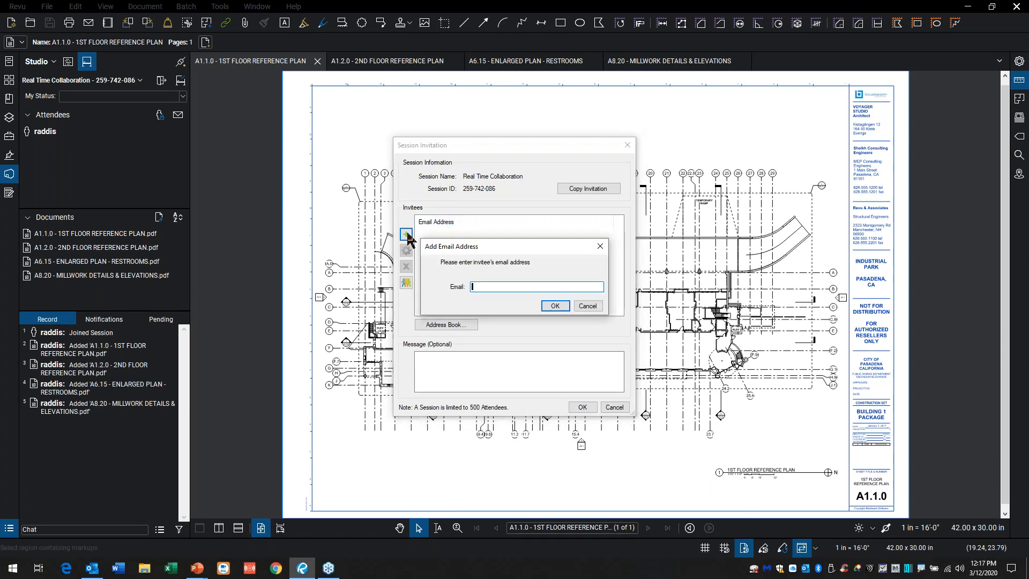
pyautogui.click(586, 306)
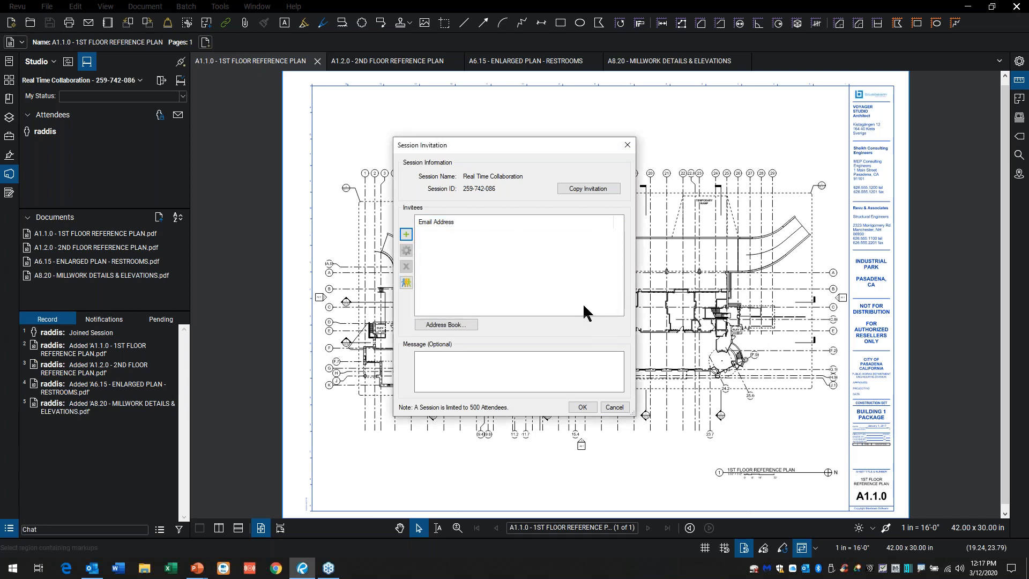
pyautogui.click(405, 282)
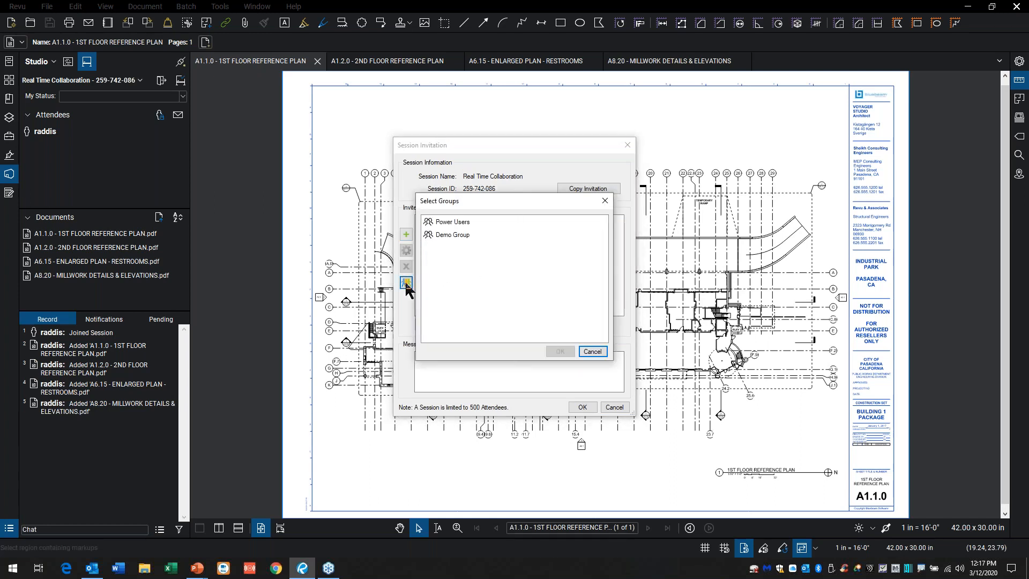
pyautogui.click(455, 234)
pyautogui.click(561, 352)
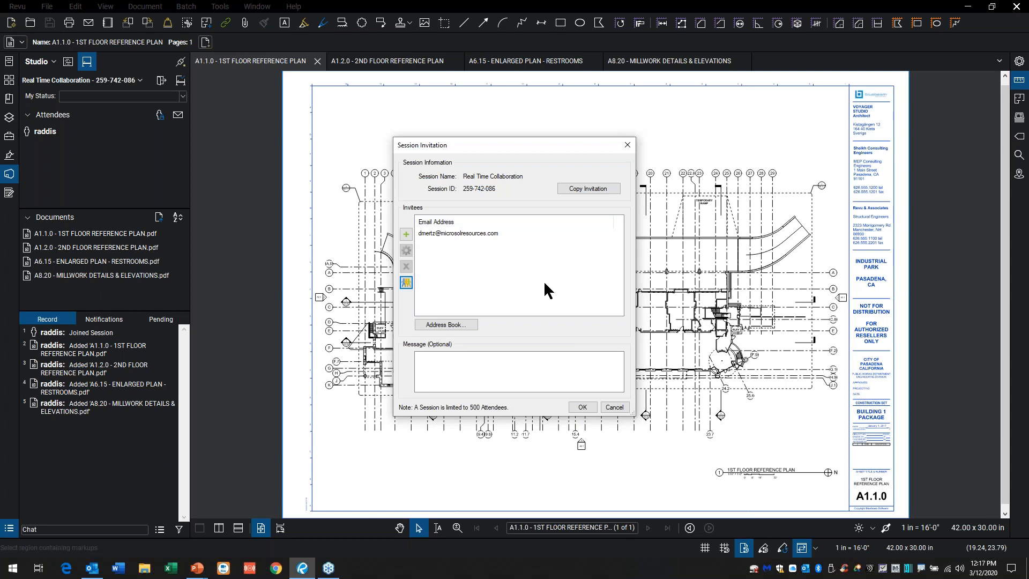
pyautogui.click(470, 363)
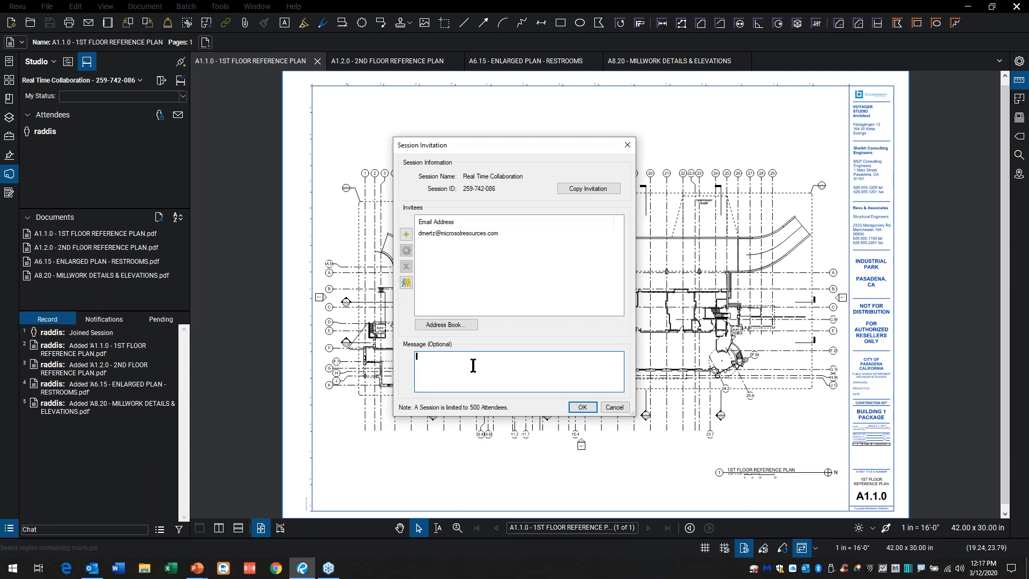
pyautogui.click(581, 409)
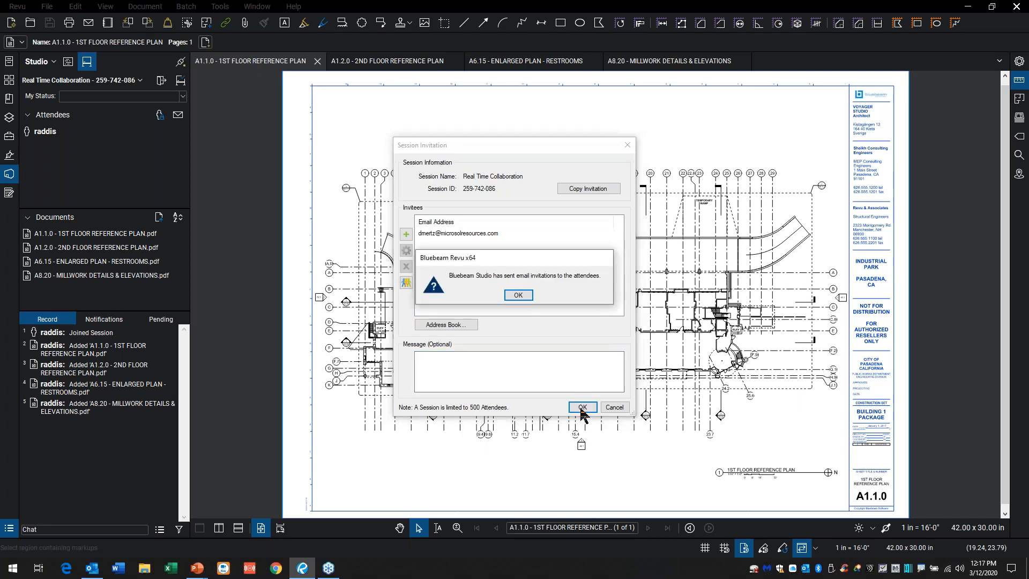
pyautogui.click(518, 295)
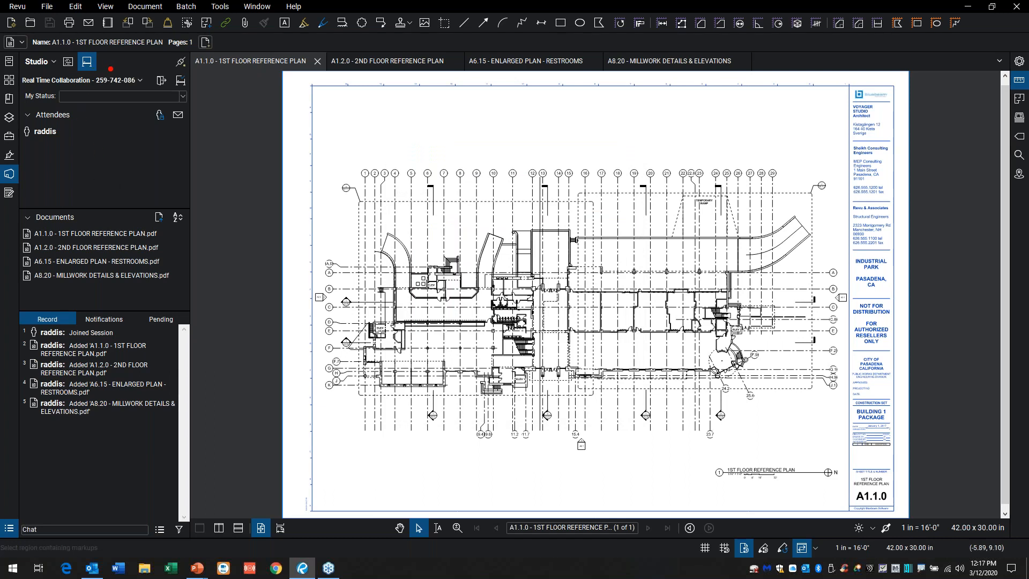
pyautogui.moveTo(126, 65)
pyautogui.mouseDown()
pyautogui.moveTo(63, 88)
pyautogui.moveTo(161, 113)
pyautogui.moveTo(225, 75)
pyautogui.mouseUp()
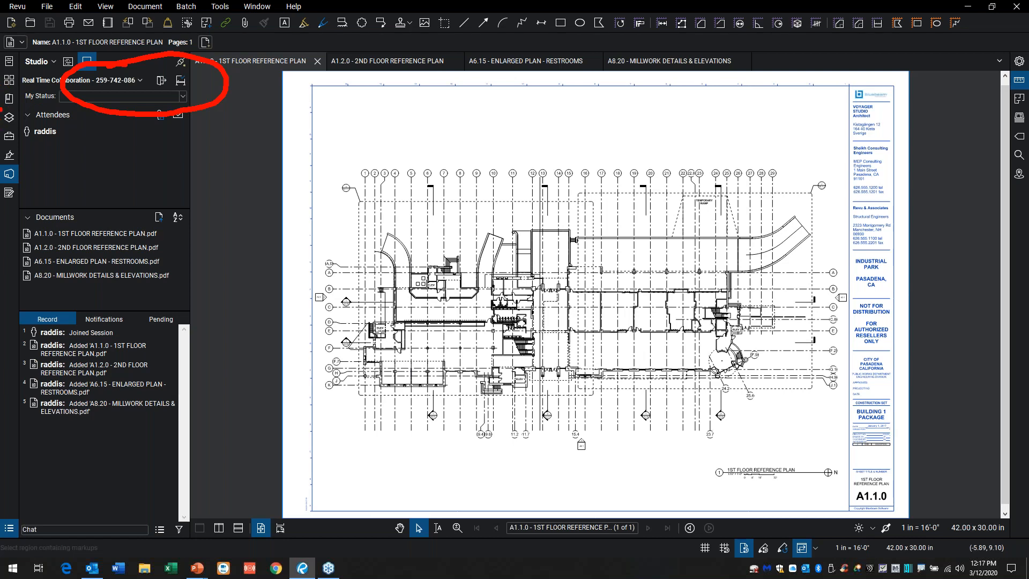
pyautogui.moveTo(48, 144)
pyautogui.mouseDown()
pyautogui.moveTo(108, 157)
pyautogui.moveTo(32, 150)
pyautogui.mouseUp()
pyautogui.press('Escape')
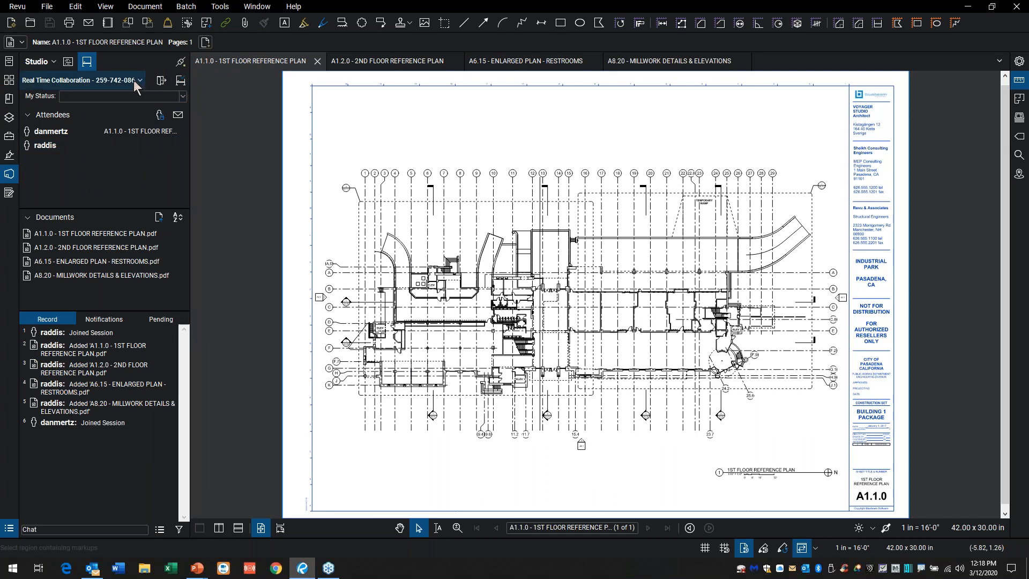
pyautogui.moveTo(117, 131)
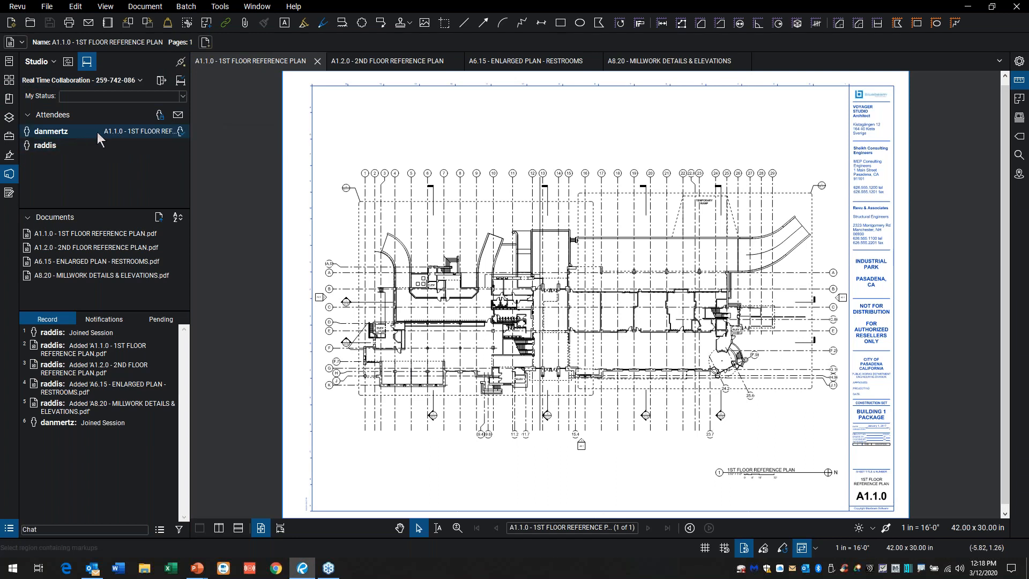
pyautogui.moveTo(79, 138)
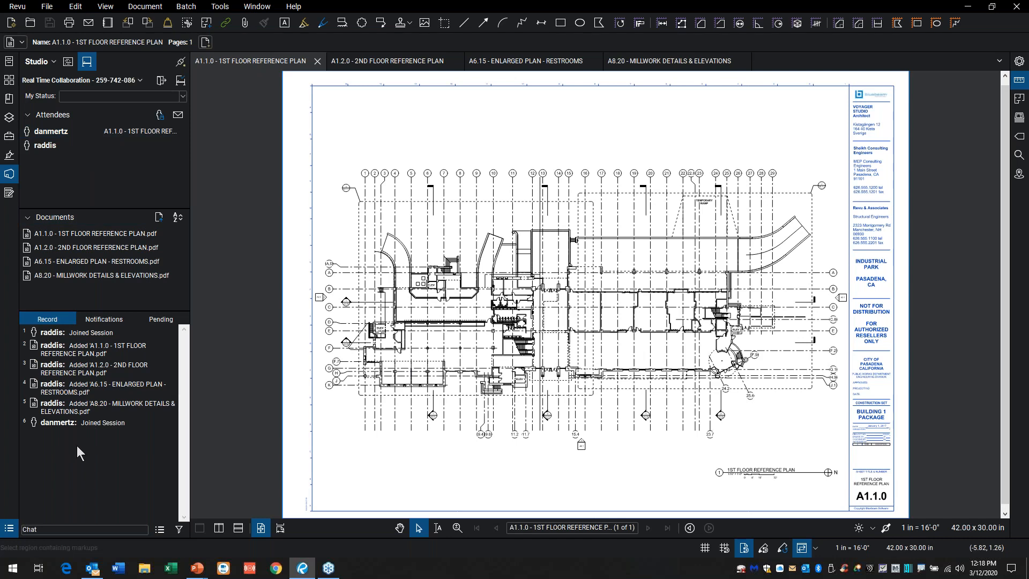
pyautogui.hotkey('ctrl', '2')
pyautogui.moveTo(118, 300)
pyautogui.mouseDown()
pyautogui.moveTo(94, 301)
pyautogui.moveTo(36, 437)
pyautogui.moveTo(217, 335)
pyautogui.moveTo(96, 294)
pyautogui.mouseUp()
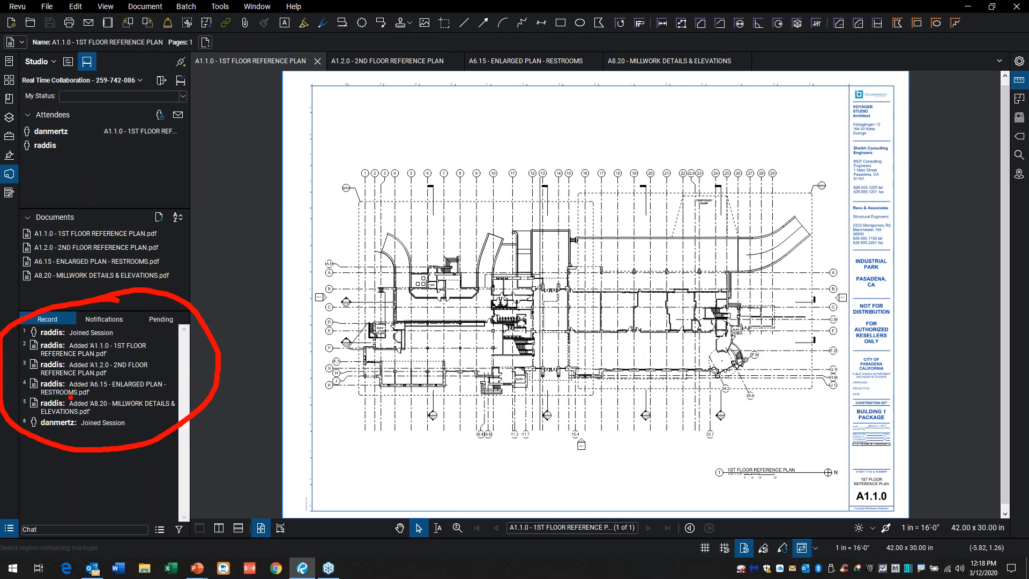
pyautogui.press('Escape')
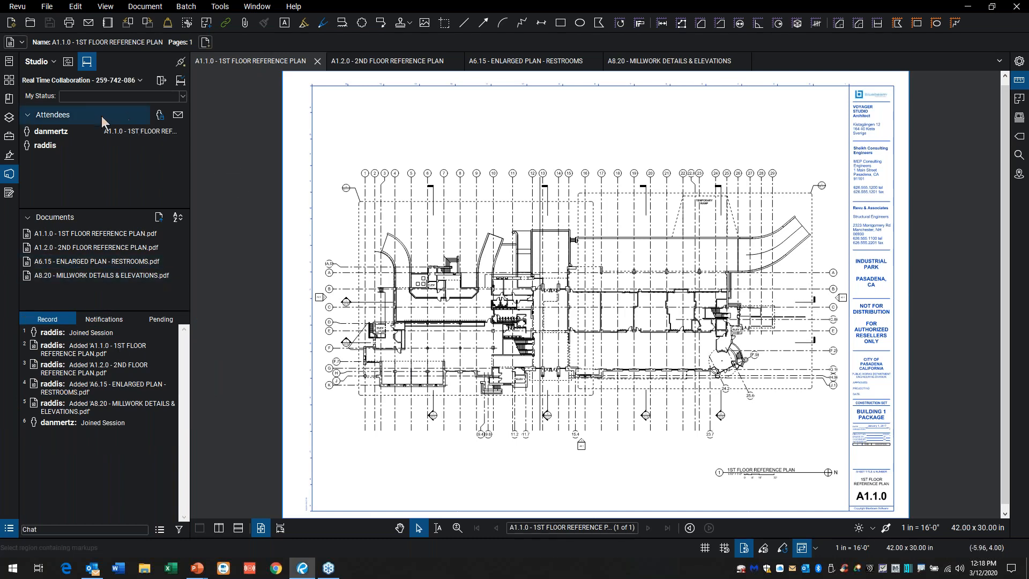
# Step: Turn on Restrict Attendees in the attendee access settings of the Real Time Collaboration session
pyautogui.click(142, 79)
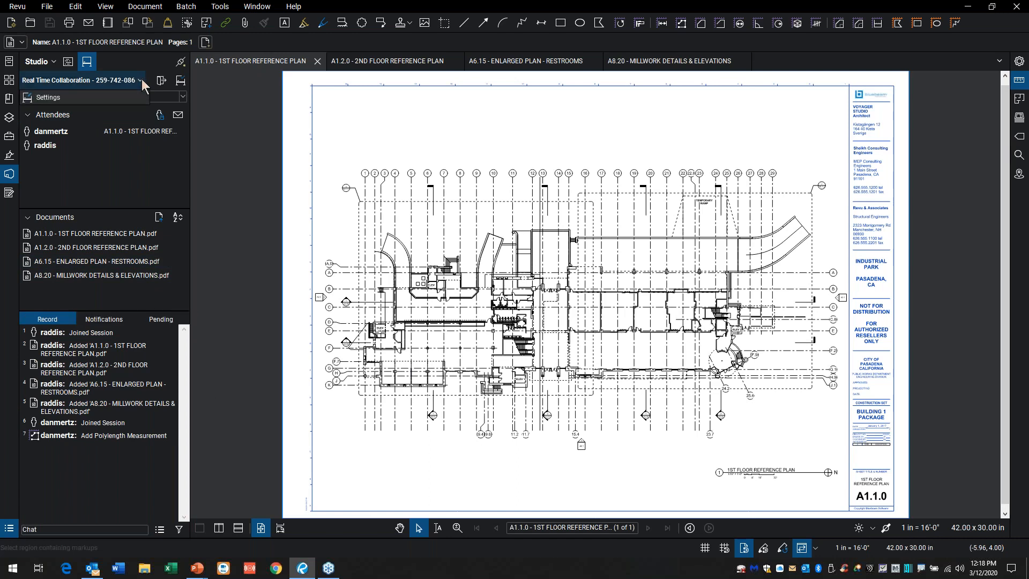
pyautogui.click(63, 99)
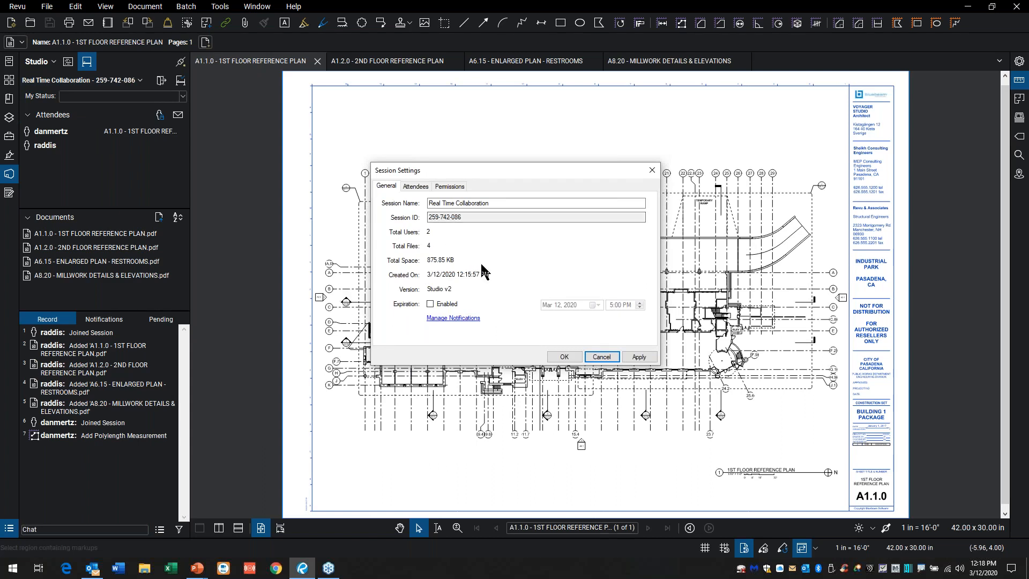
pyautogui.click(421, 187)
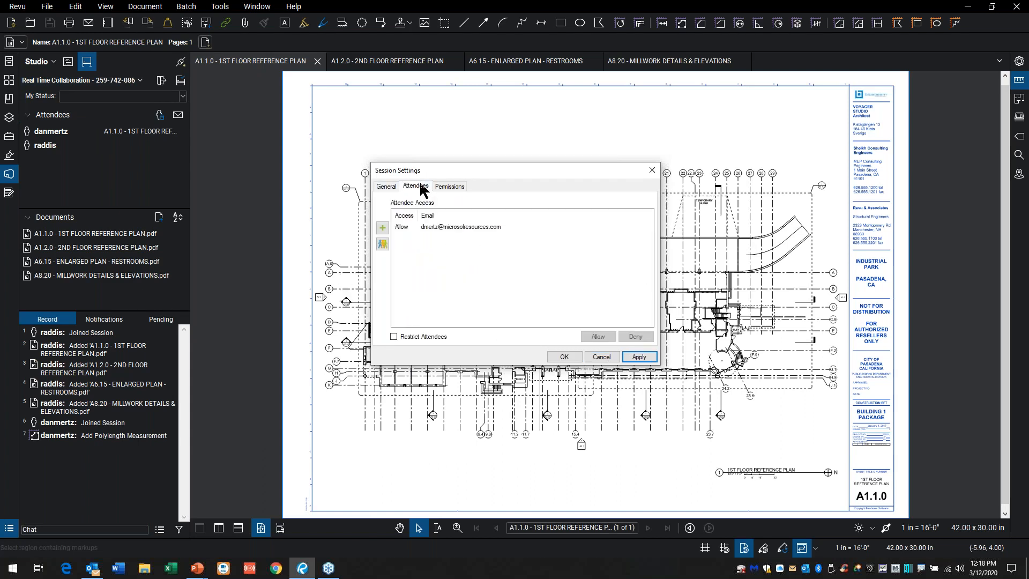
pyautogui.click(393, 336)
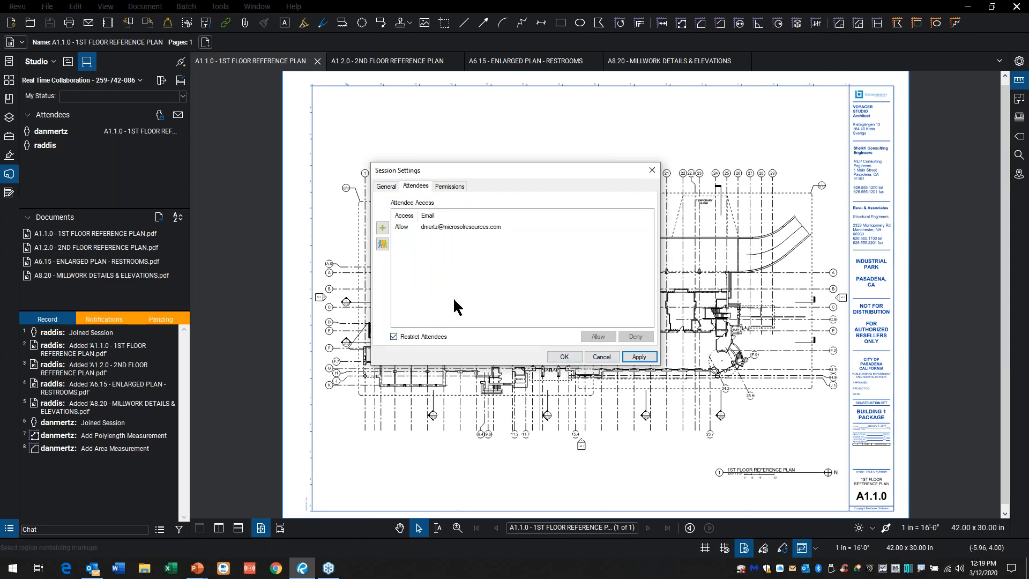
# Step: Review the attendees' permissions and the Power Users group's members, and save the session settings
pyautogui.click(460, 186)
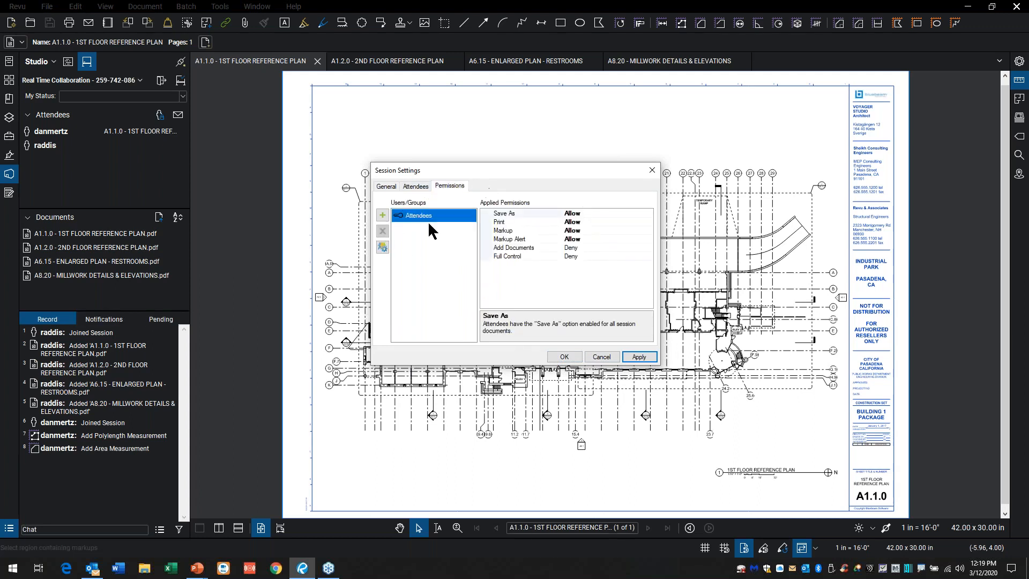
pyautogui.click(384, 250)
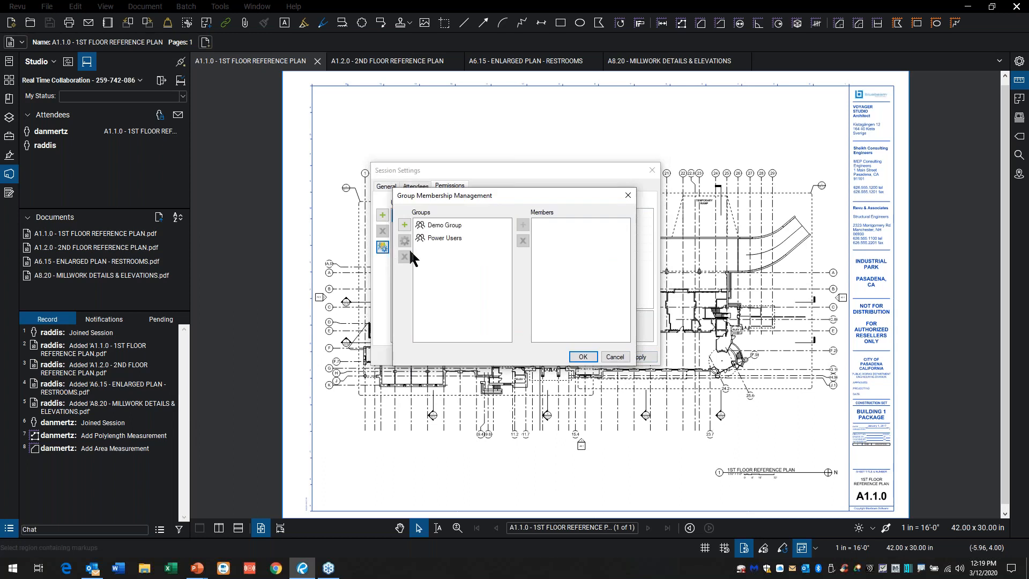
pyautogui.click(448, 241)
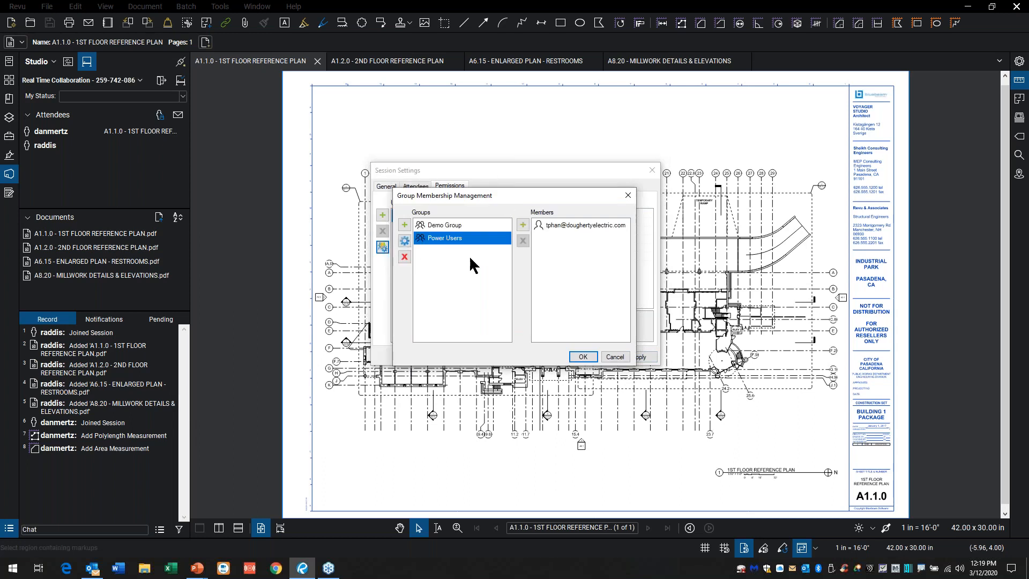
pyautogui.click(610, 356)
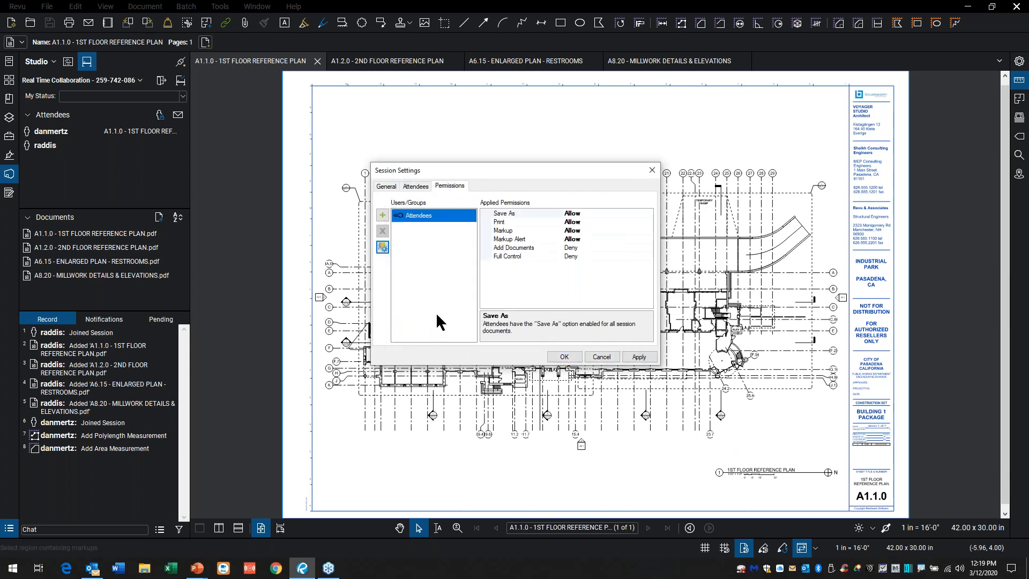
pyautogui.click(386, 187)
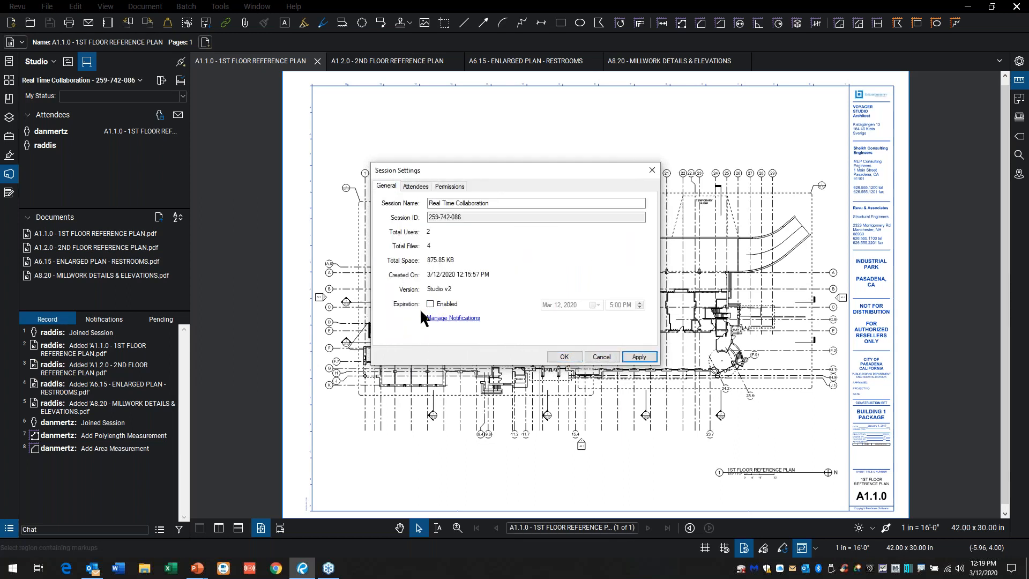
pyautogui.click(564, 356)
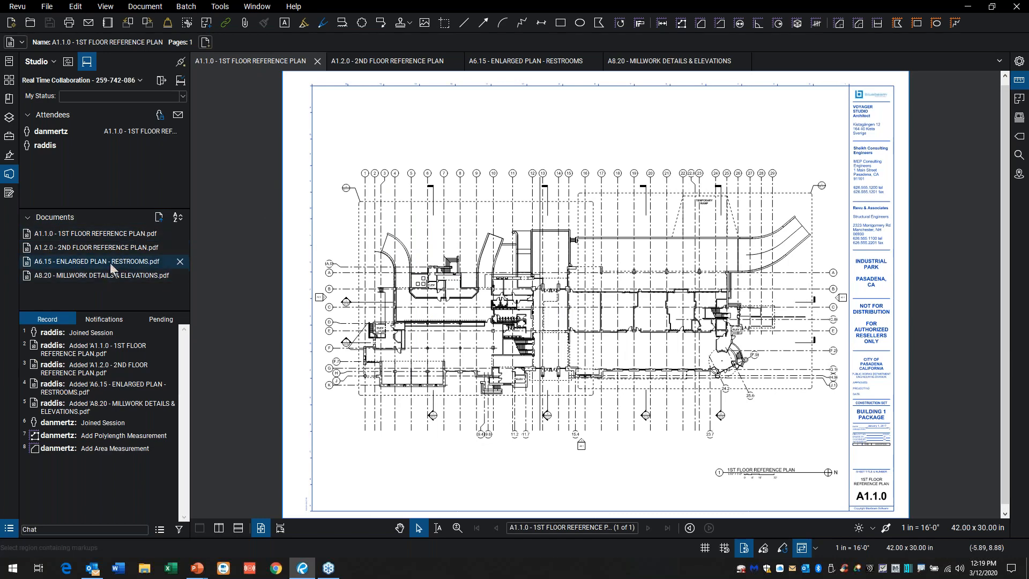
pyautogui.moveTo(123, 266)
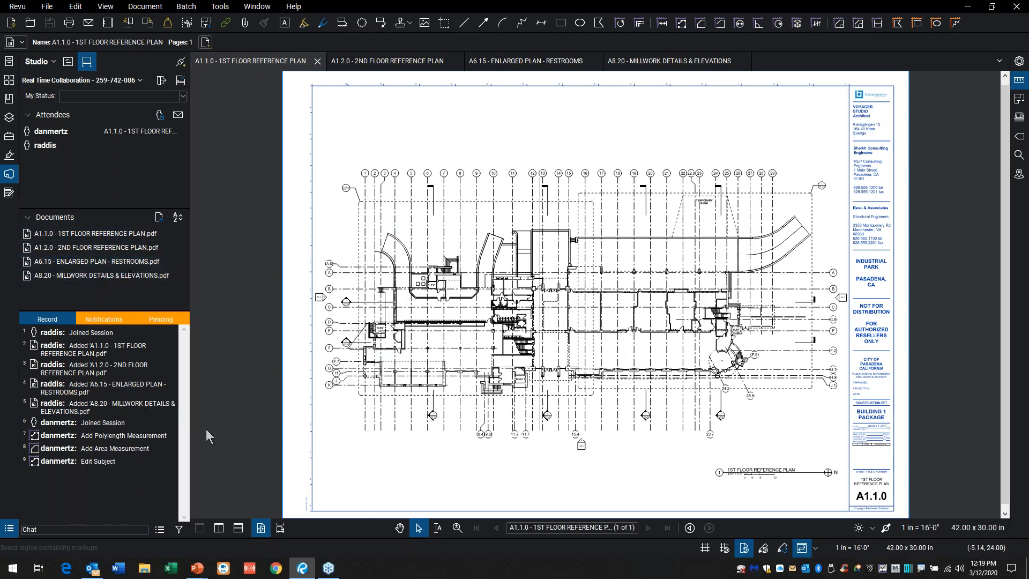
# Step: Locate the attendee's polylength measurement, area measurement and subject edit on the first floor plan from the session record
pyautogui.moveTo(102, 439)
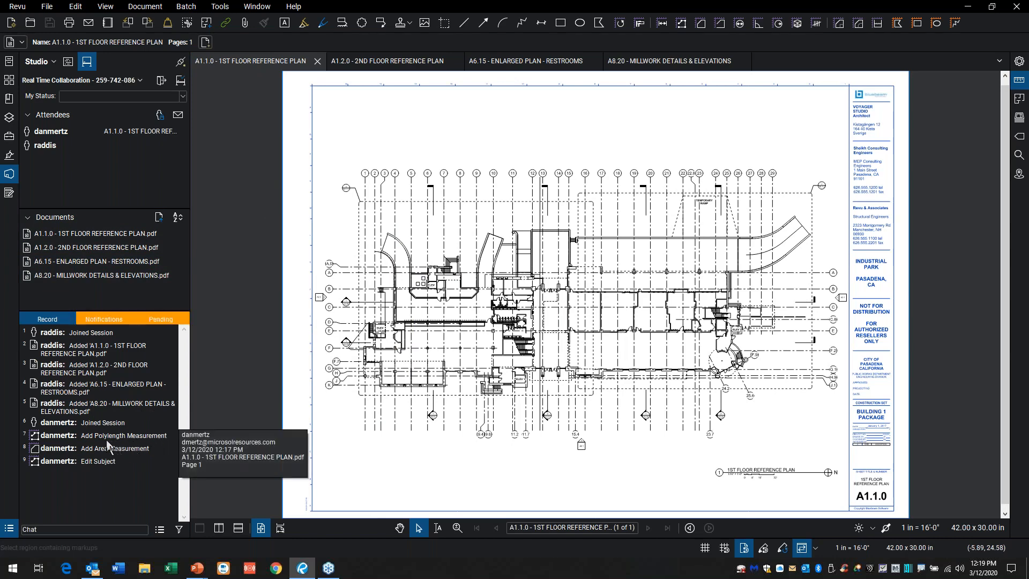
pyautogui.doubleClick(106, 436)
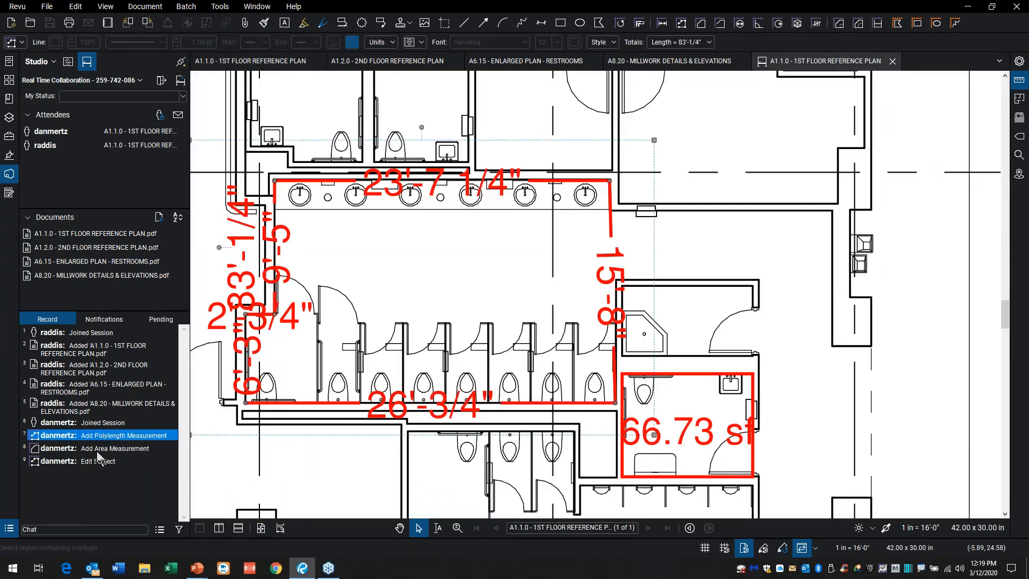
pyautogui.doubleClick(101, 450)
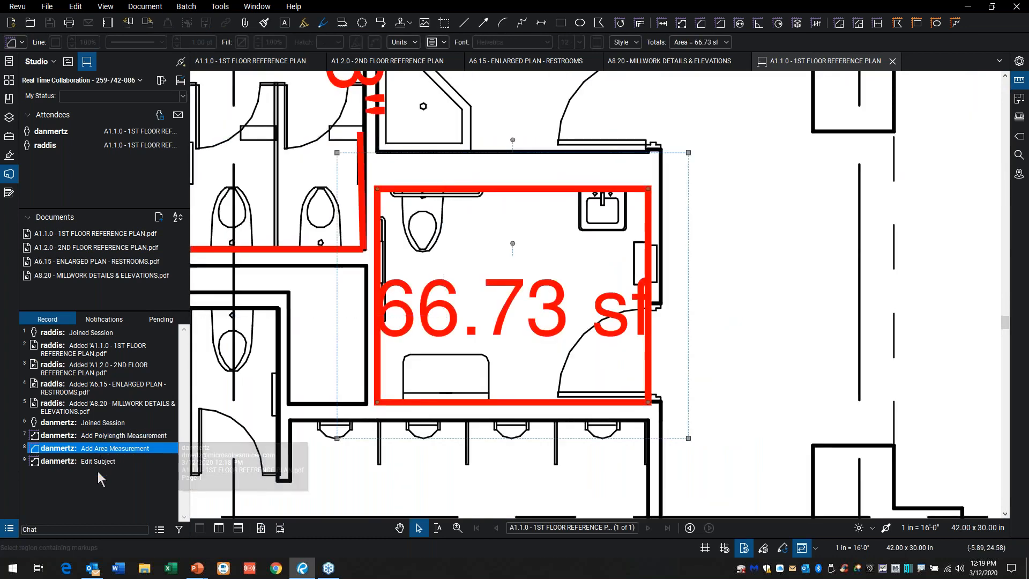
pyautogui.doubleClick(102, 462)
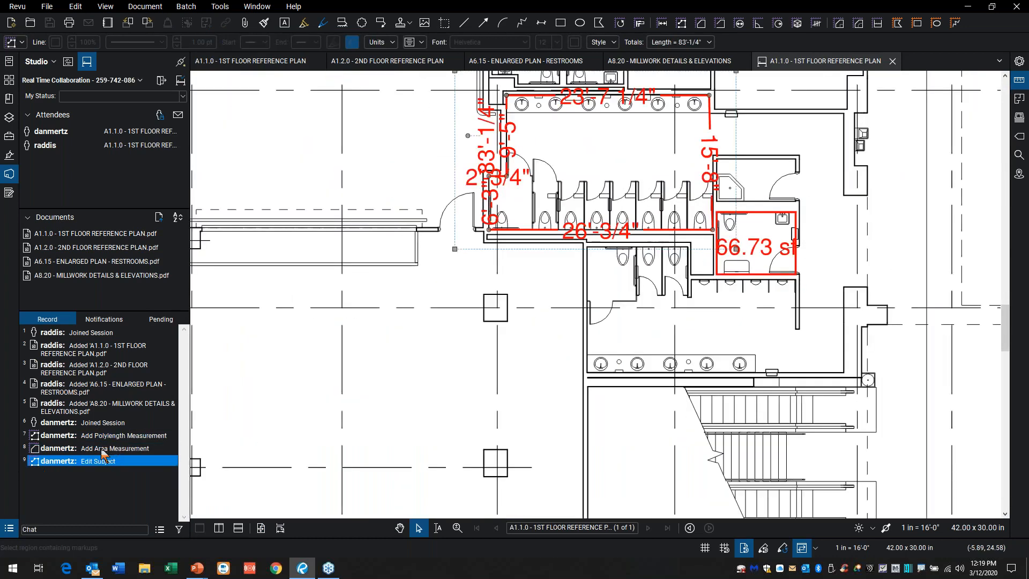
pyautogui.scroll(-5, 265, 366)
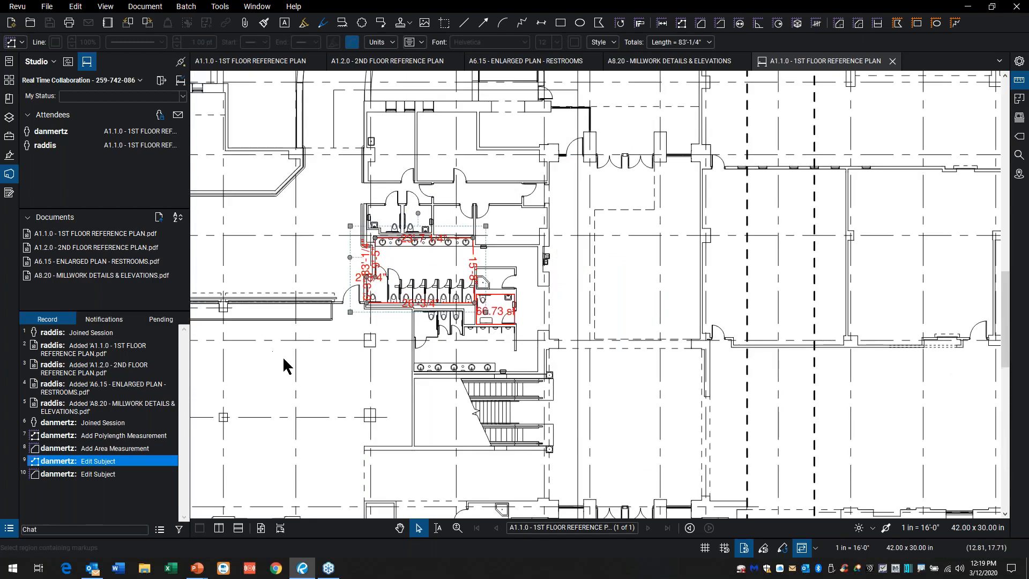
pyautogui.scroll(-2, 313, 369)
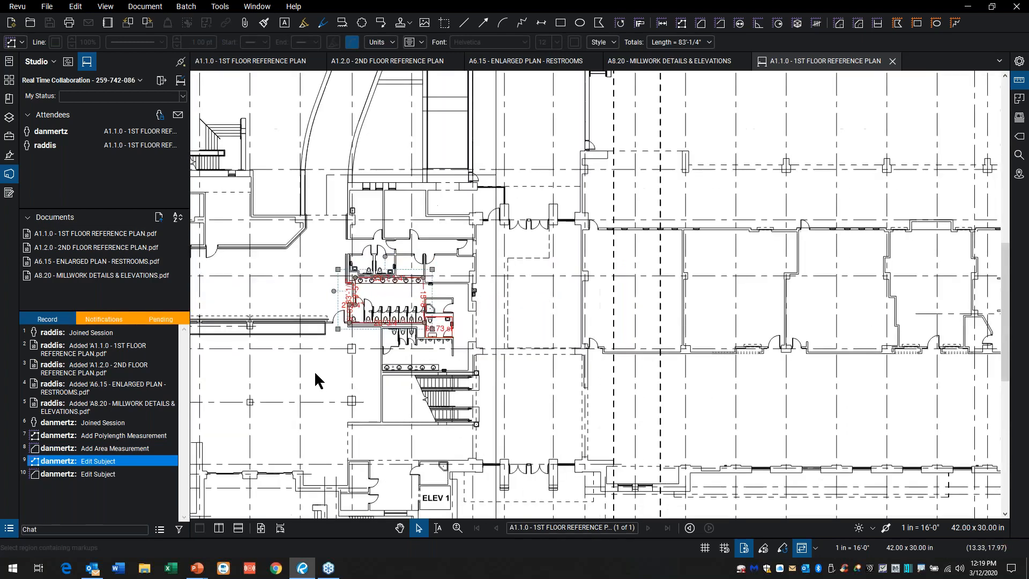
# Step: Add a Cloud+ markup reading VIF around the restroom entry doors and first stalls in the non-session A1.1.0 plan
pyautogui.click(294, 63)
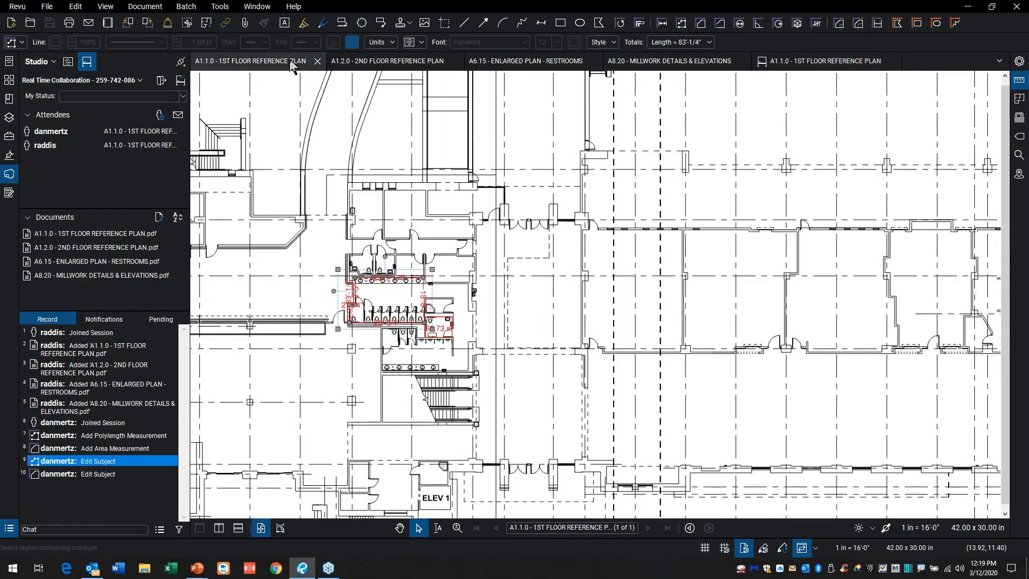
pyautogui.scroll(3, 515, 303)
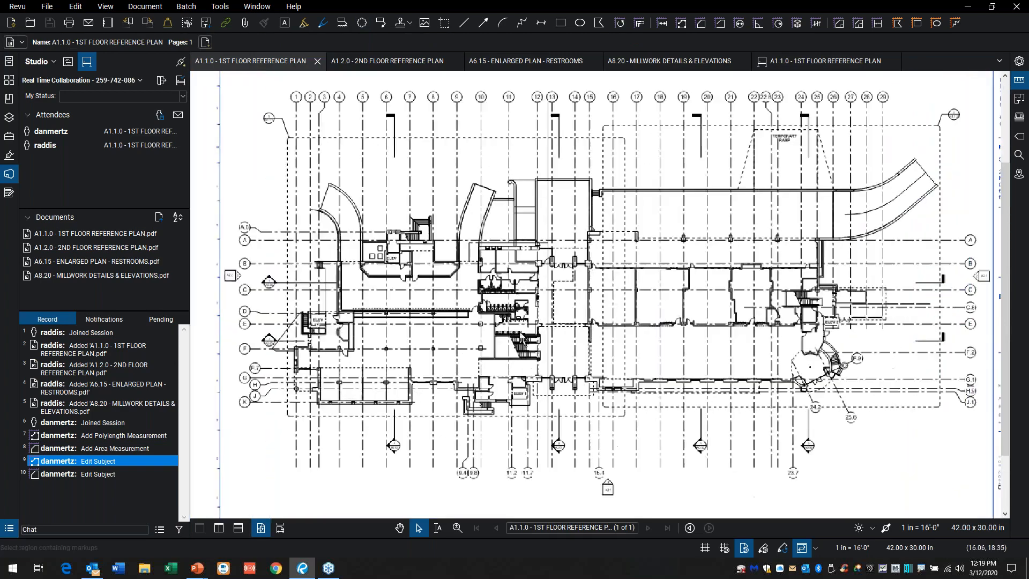
pyautogui.scroll(4, 515, 303)
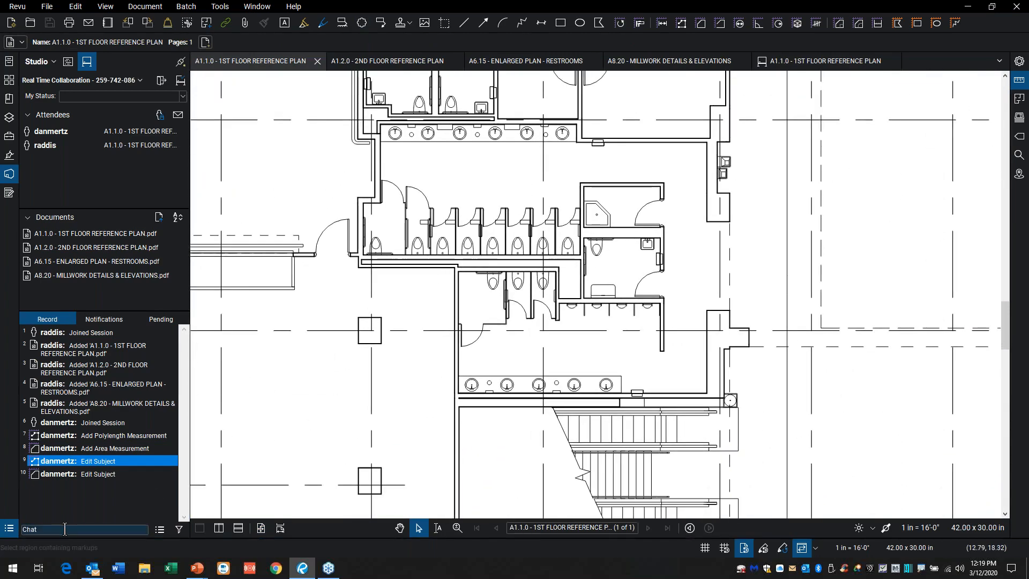
pyautogui.scroll(3, 439, 241)
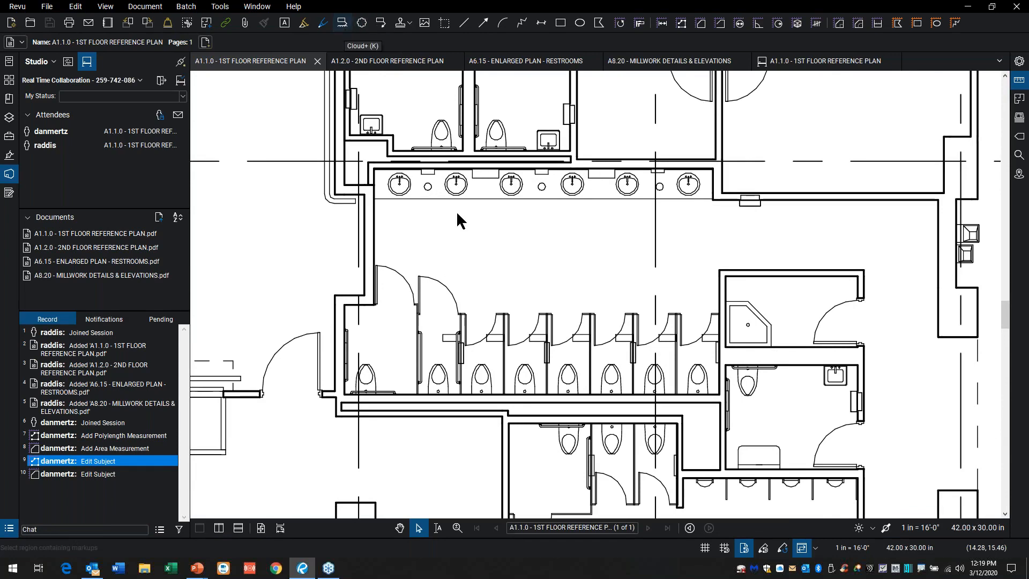
pyautogui.press('k')
pyautogui.moveTo(413, 259); pyautogui.dragTo(529, 376)
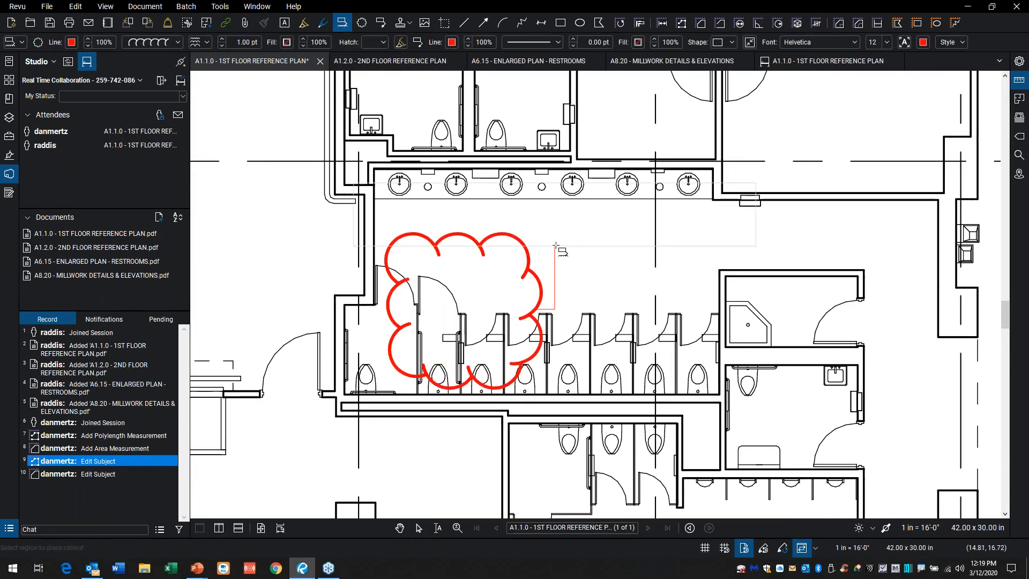
pyautogui.click(635, 224)
pyautogui.write('V')
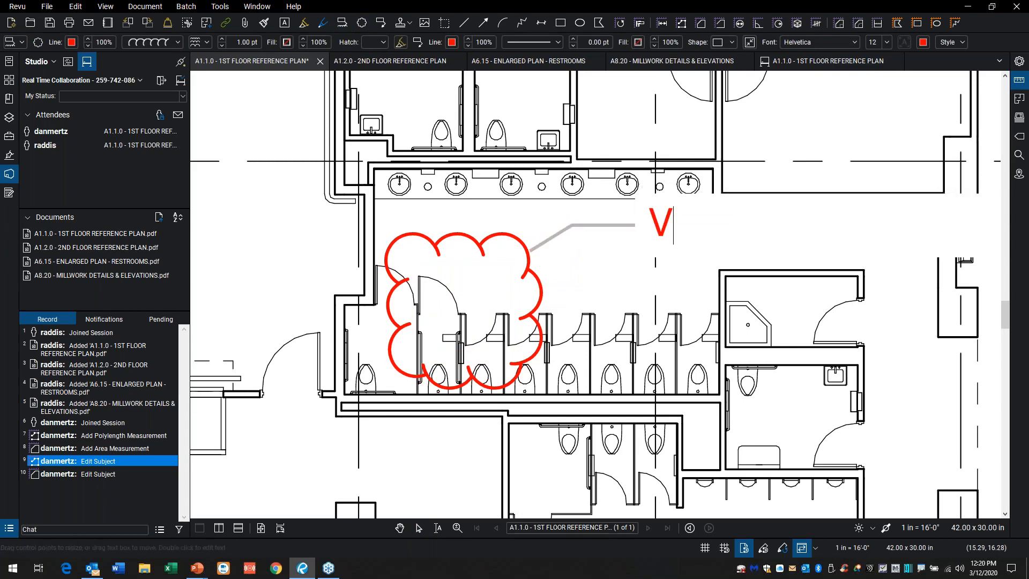
pyautogui.write('IF')
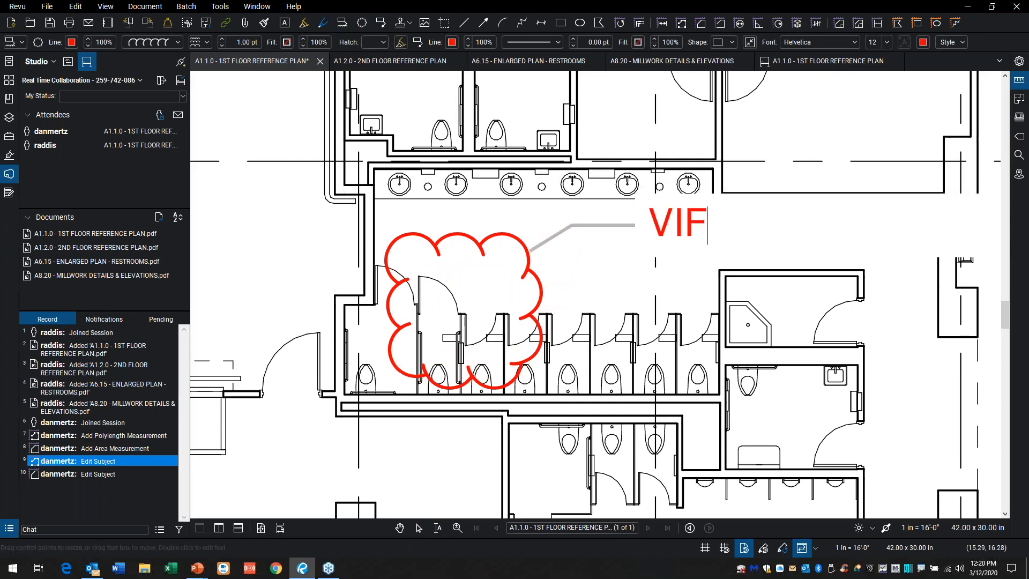
pyautogui.click(543, 272)
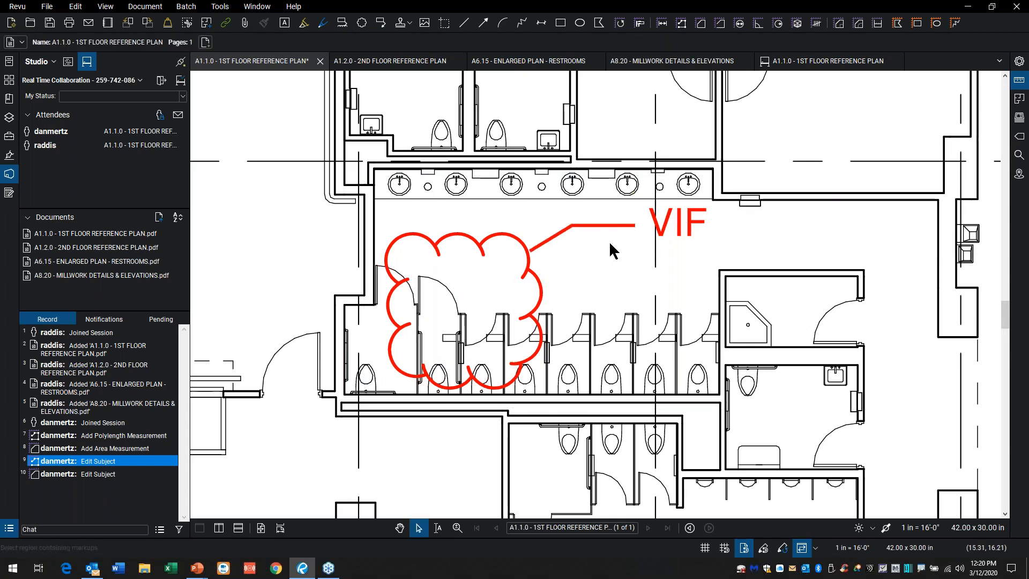
# Step: Send a session chat message with the attendee's first name followed by "check his area"
pyautogui.click(57, 529)
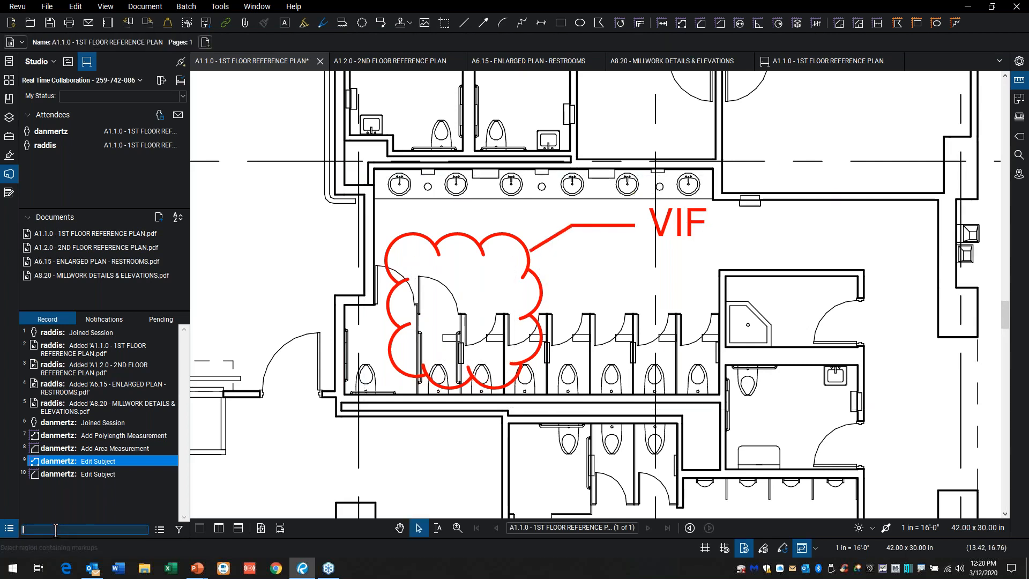
pyautogui.write('dan check his area')
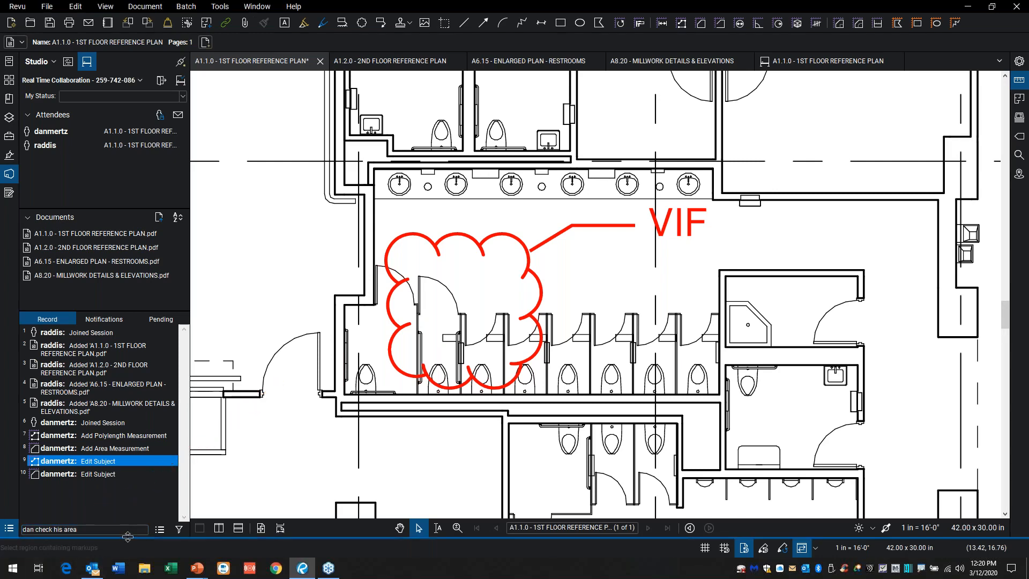
pyautogui.tripleClick(111, 530)
pyautogui.press('Return')
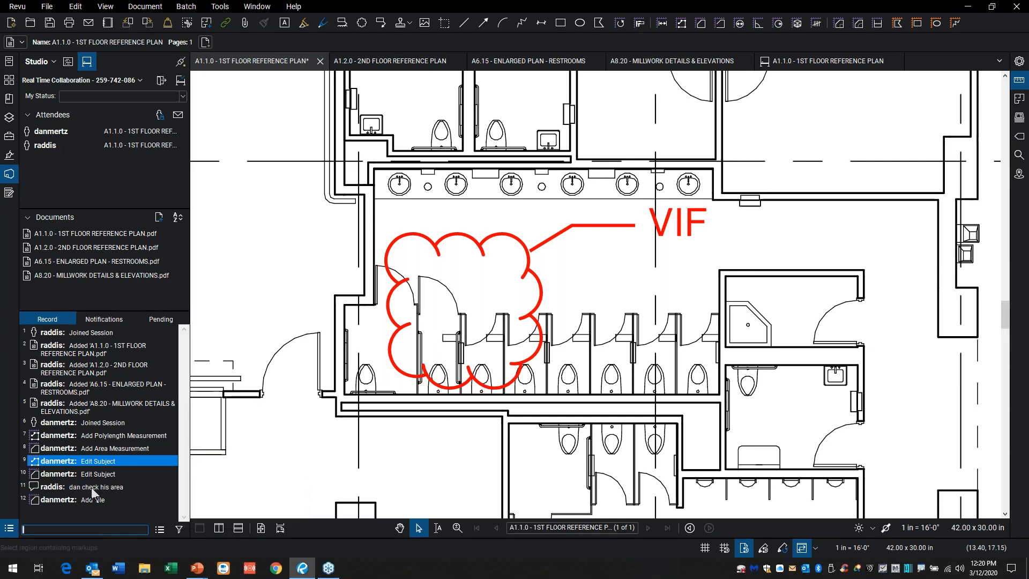
# Step: Locate the attendee's added Tile markup on the session's first floor plan from the record
pyautogui.scroll(-3, 310, 430)
pyautogui.scroll(-3, 328, 421)
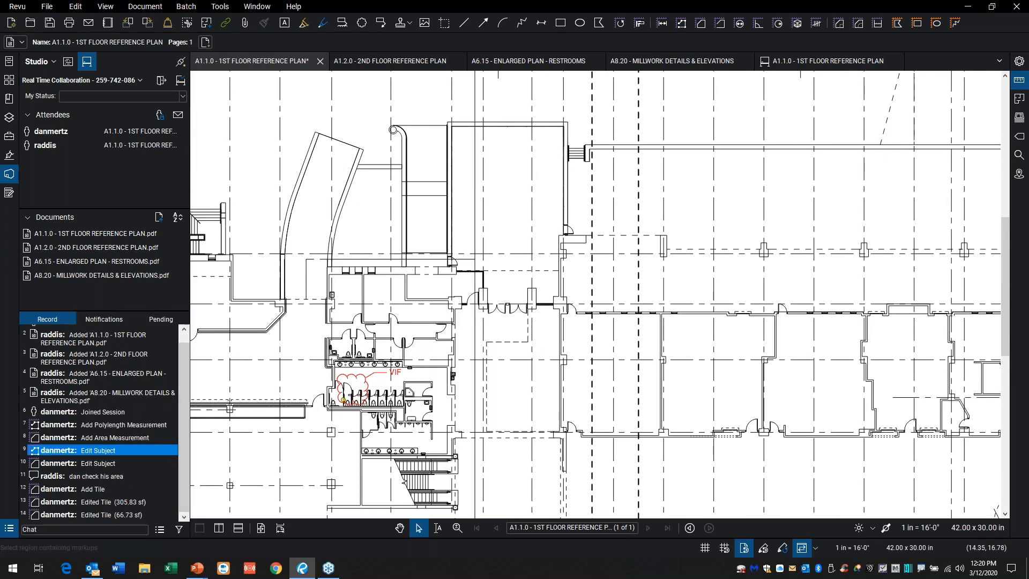
pyautogui.click(77, 490)
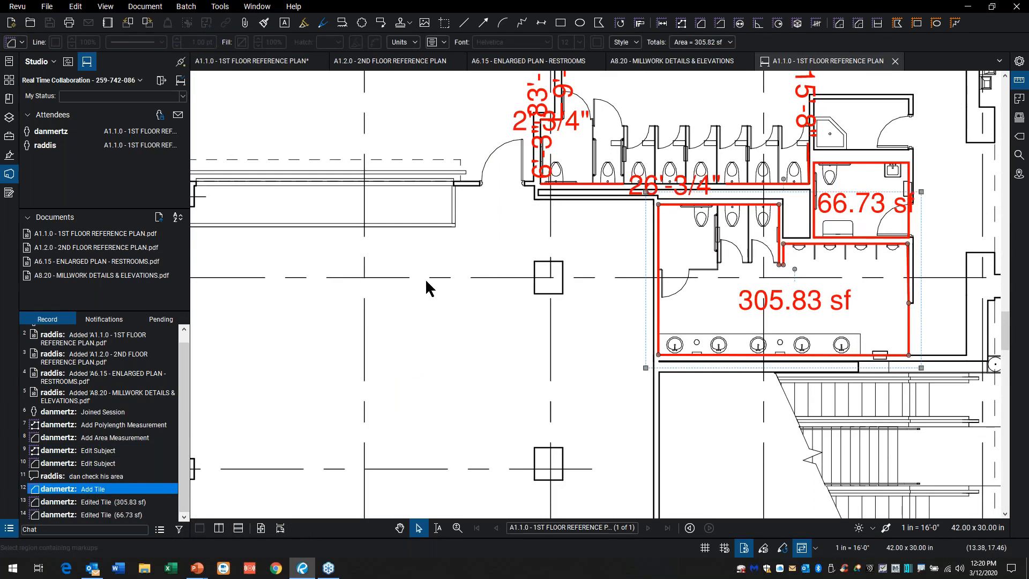
# Step: Follow the other attendee's view in the session
pyautogui.rightClick(47, 147)
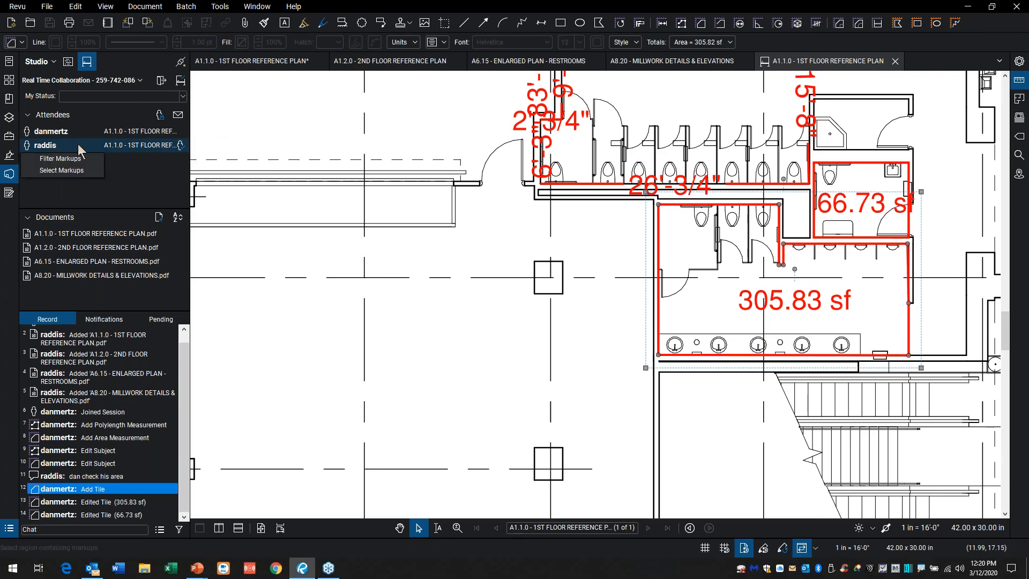
pyautogui.click(48, 148)
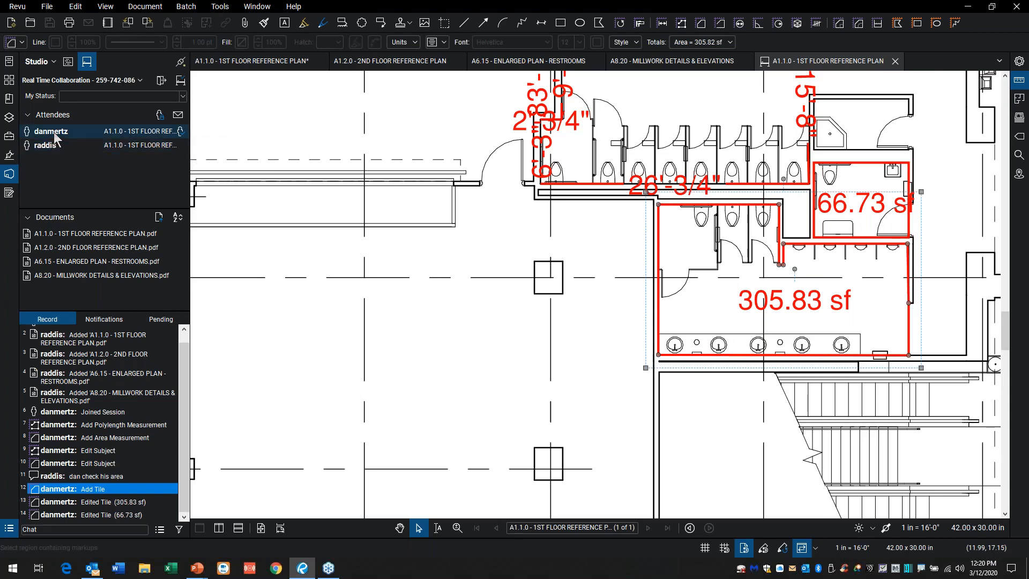
pyautogui.rightClick(54, 132)
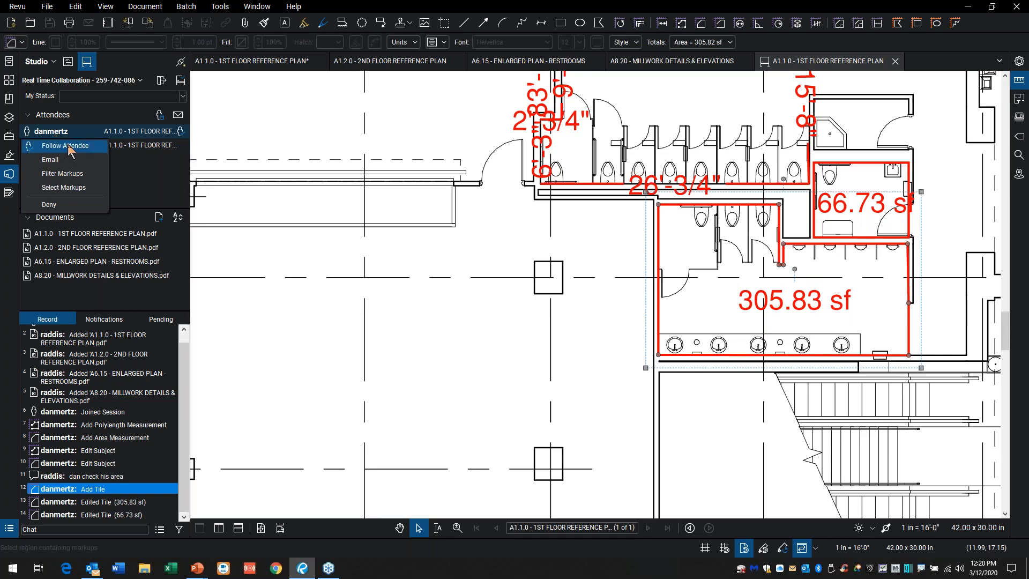
pyautogui.click(70, 146)
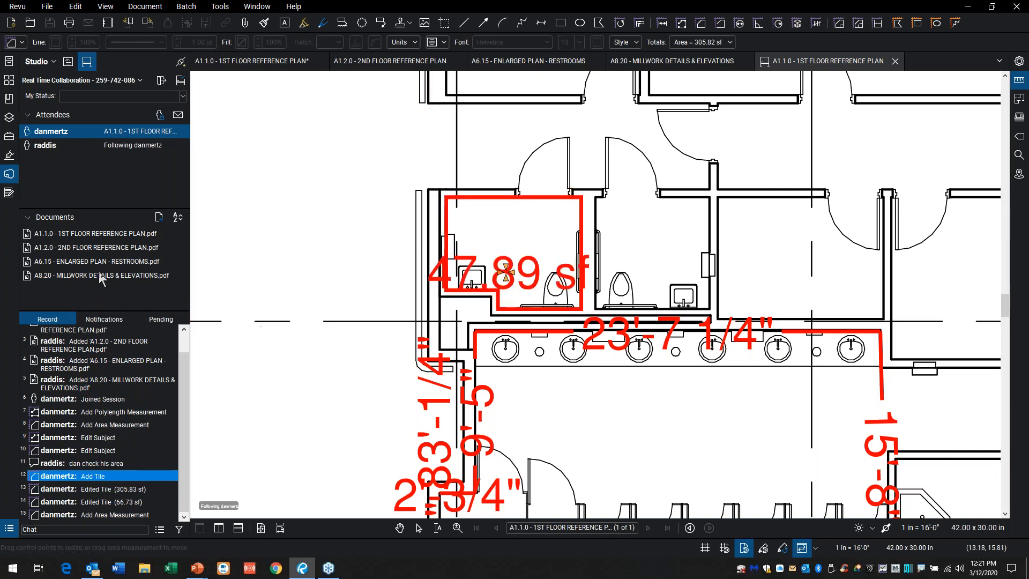
# Step: Stop following the other attendee
pyautogui.rightClick(73, 130)
pyautogui.click(48, 147)
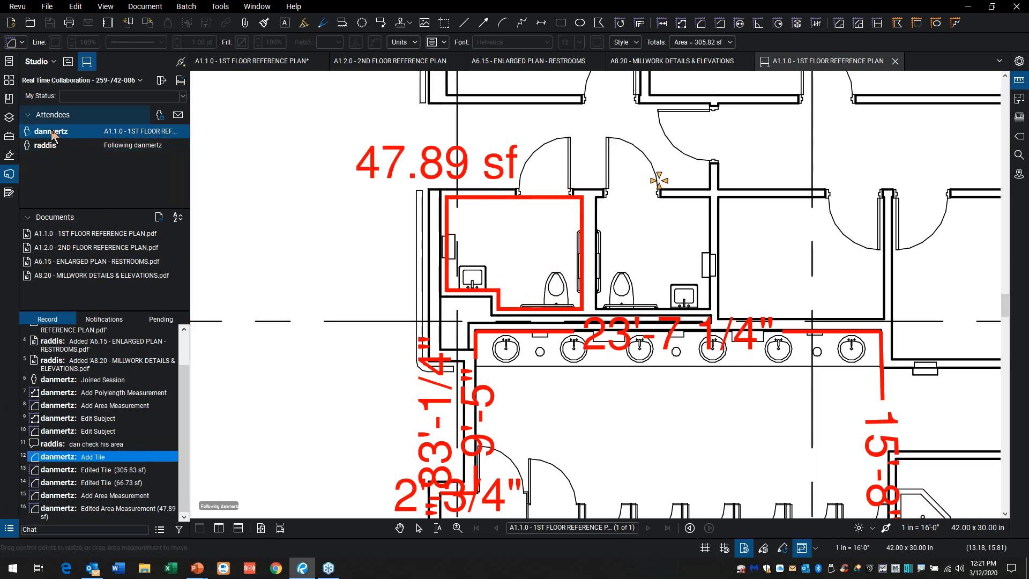
pyautogui.click(49, 142)
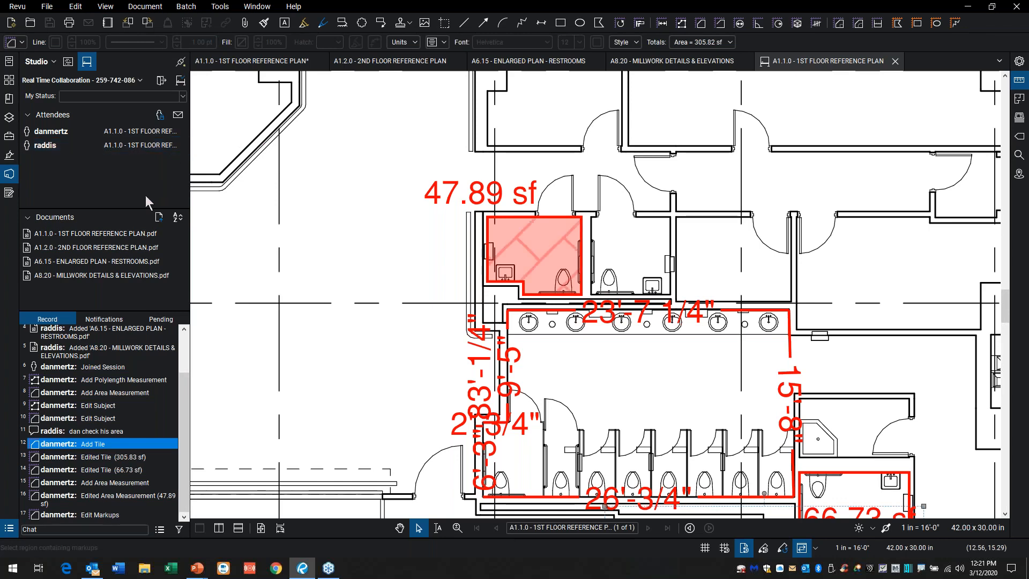
# Step: Show the Markups List, draw a cloud around the corridor doorway above the small restrooms, and hide the list again
pyautogui.click(6, 530)
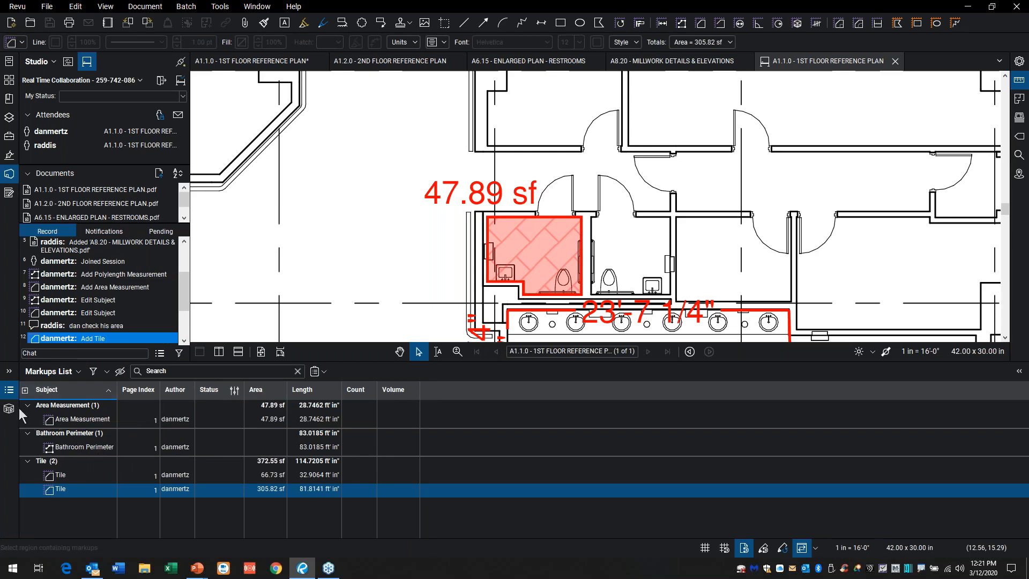
pyautogui.click(361, 23)
pyautogui.moveTo(682, 122); pyautogui.dragTo(768, 187)
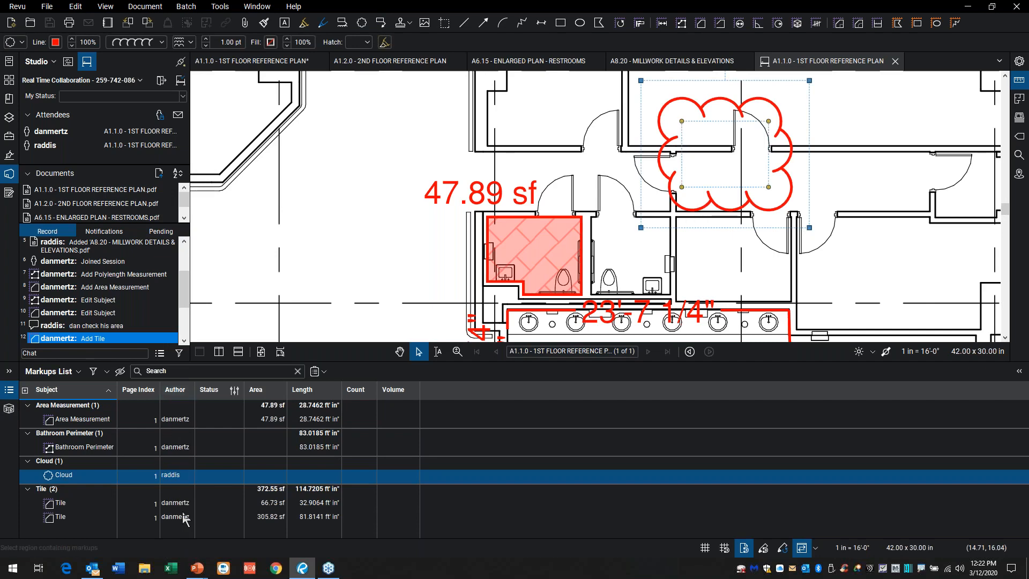
pyautogui.click(8, 394)
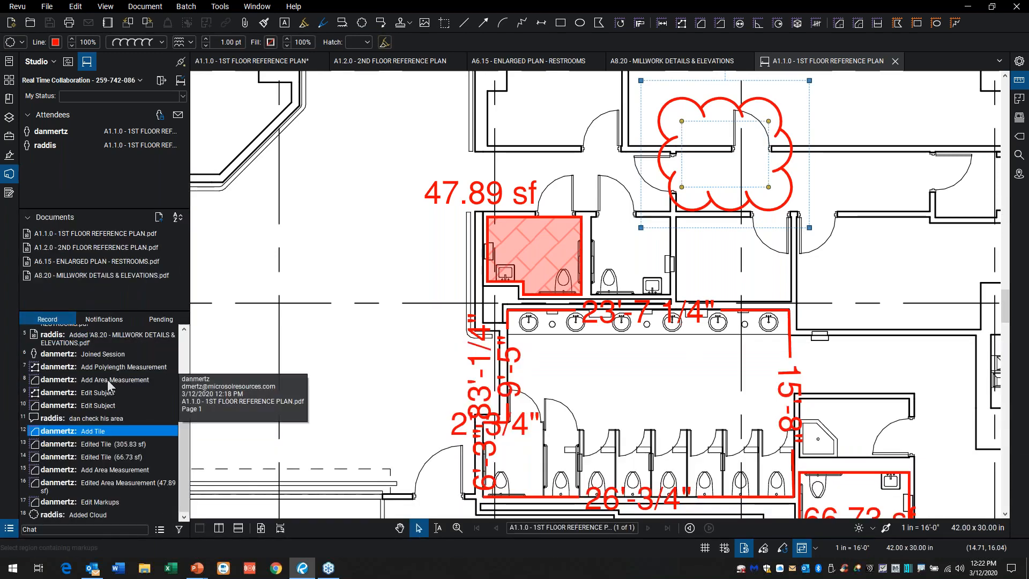
# Step: Deselect the cloud and switch the Studio session to working offline
pyautogui.scroll(-3, 268, 279)
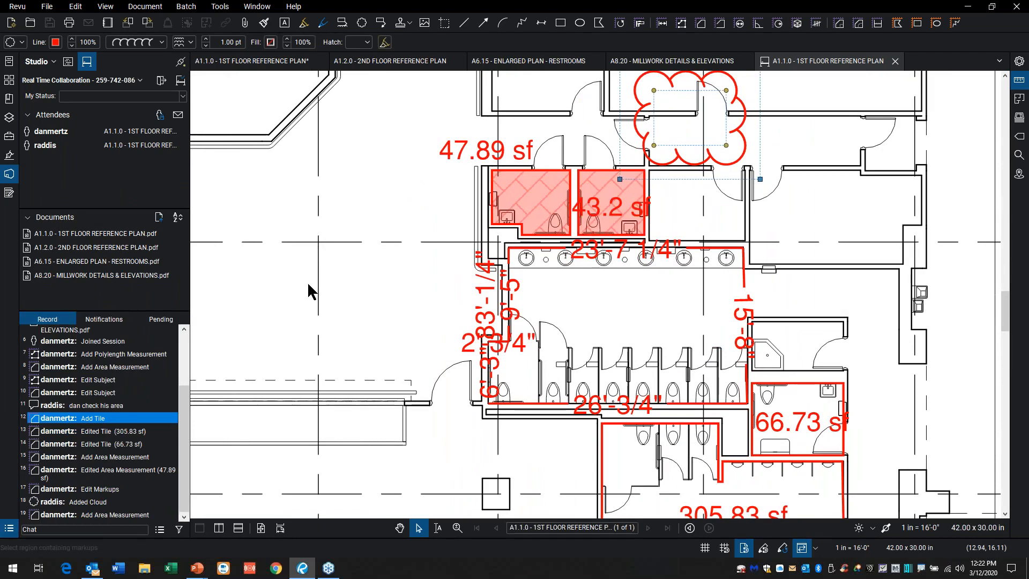
pyautogui.scroll(-4, 268, 276)
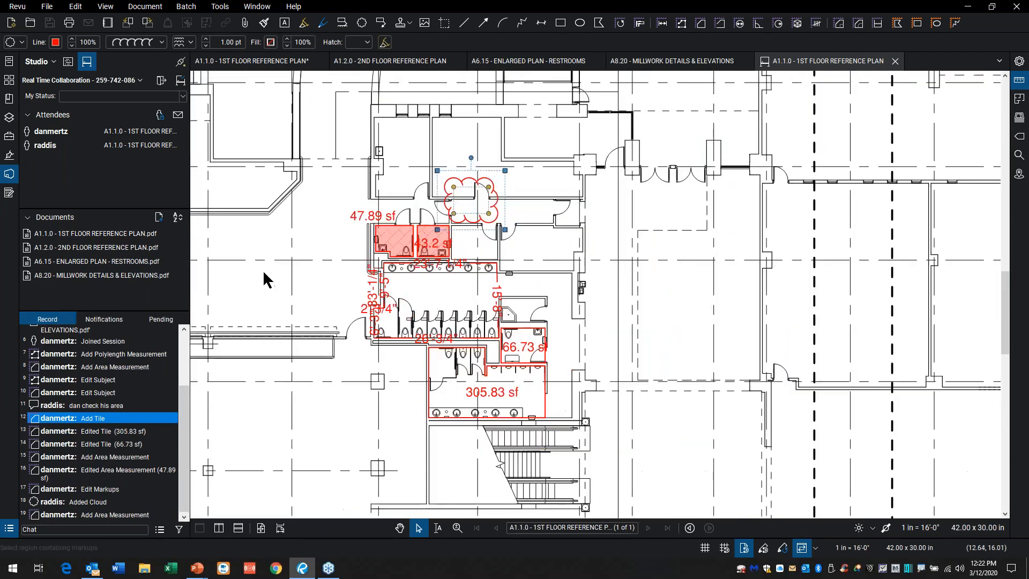
pyautogui.moveTo(259, 289); pyautogui.dragTo(228, 332)
pyautogui.click(599, 325)
pyautogui.moveTo(637, 316)
pyautogui.mouseDown()
pyautogui.moveTo(611, 336)
pyautogui.moveTo(540, 342)
pyautogui.mouseUp()
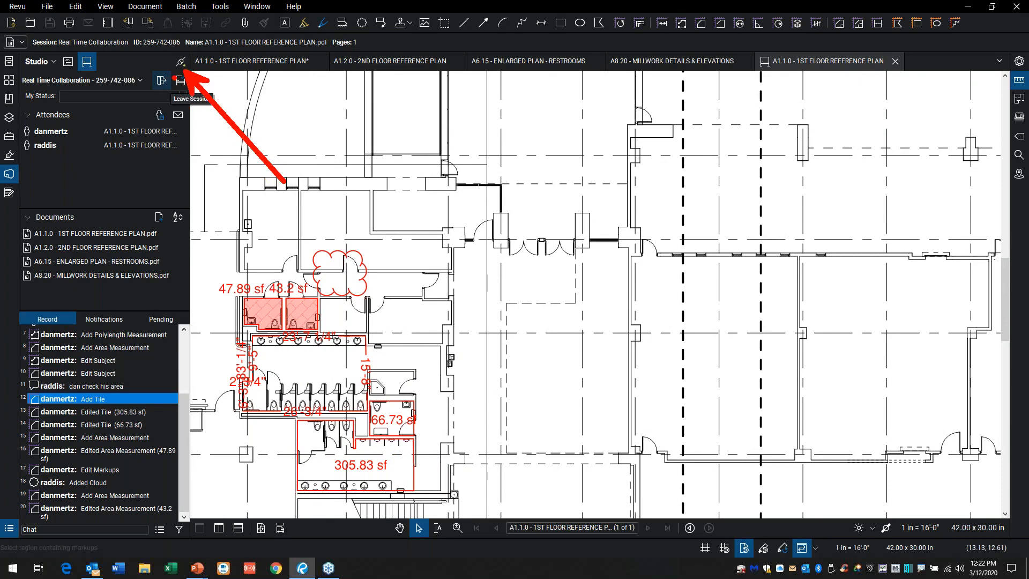
pyautogui.click(181, 62)
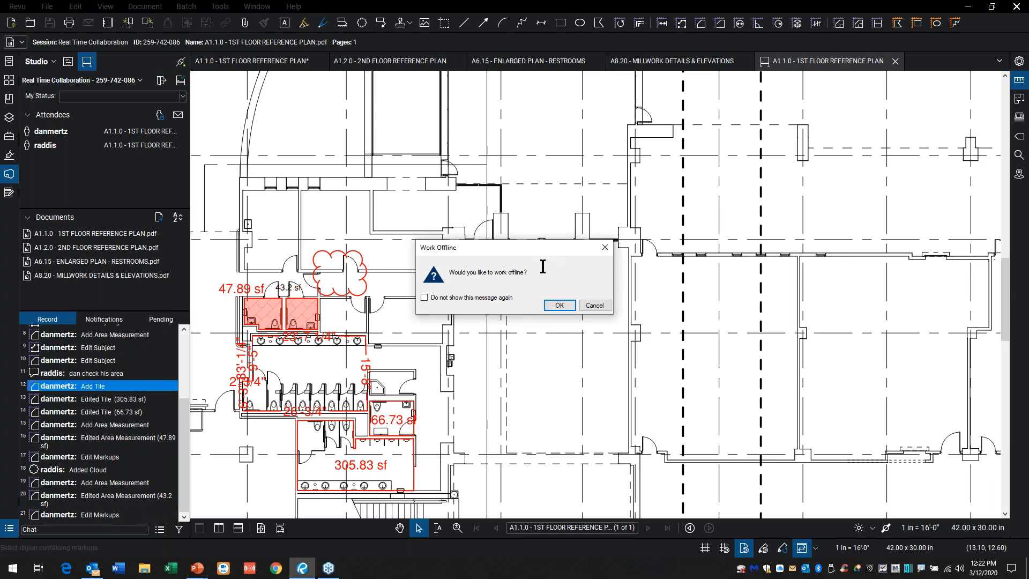
pyautogui.click(559, 305)
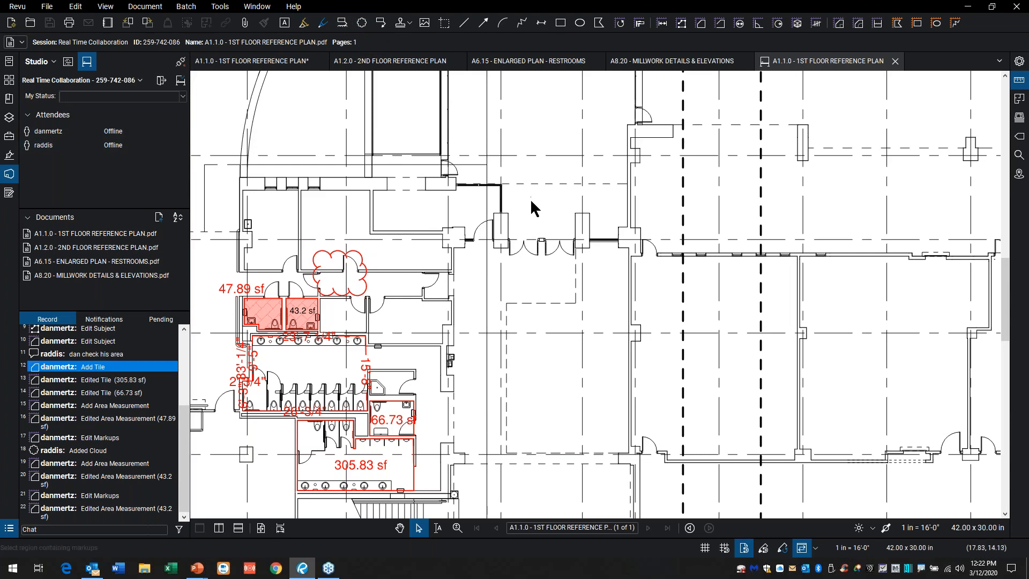
# Step: Draw a cloud around the double entrance doors while offline and display the session's pending changes
pyautogui.click(362, 23)
pyautogui.moveTo(535, 189); pyautogui.dragTo(635, 282)
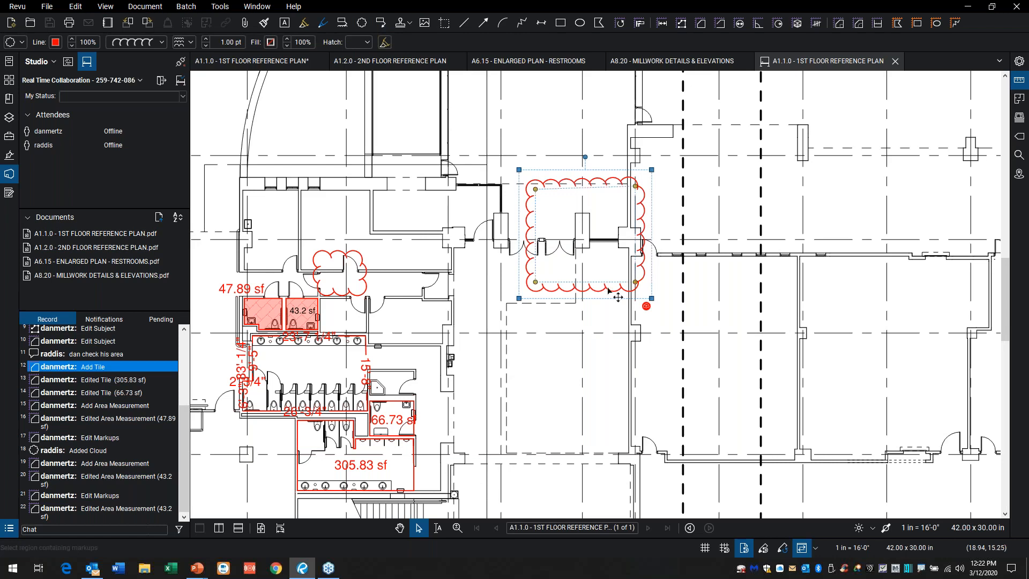
pyautogui.click(160, 320)
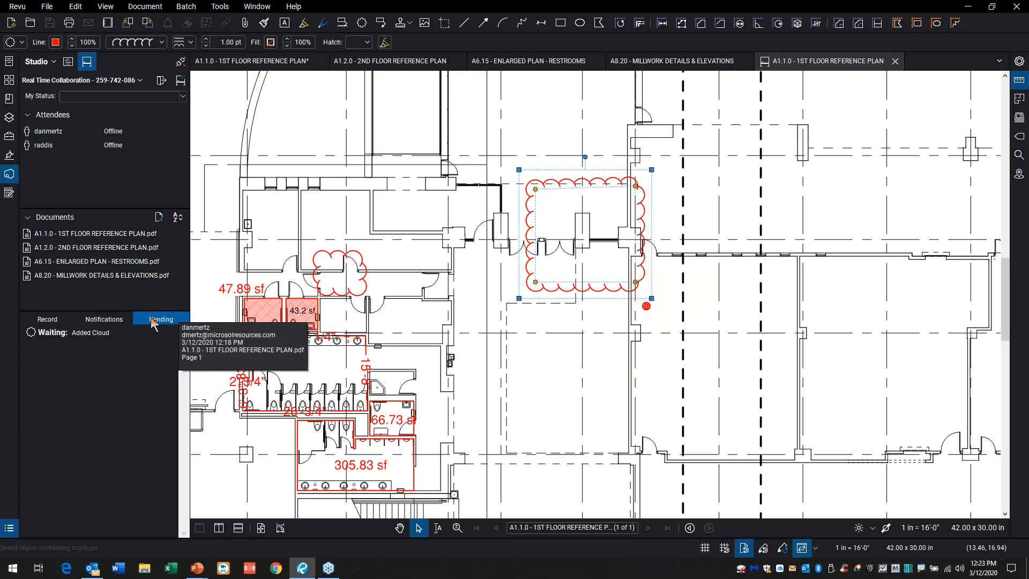
# Step: Reconnect the Studio session, check its pending changes and return to the session record
pyautogui.click(54, 321)
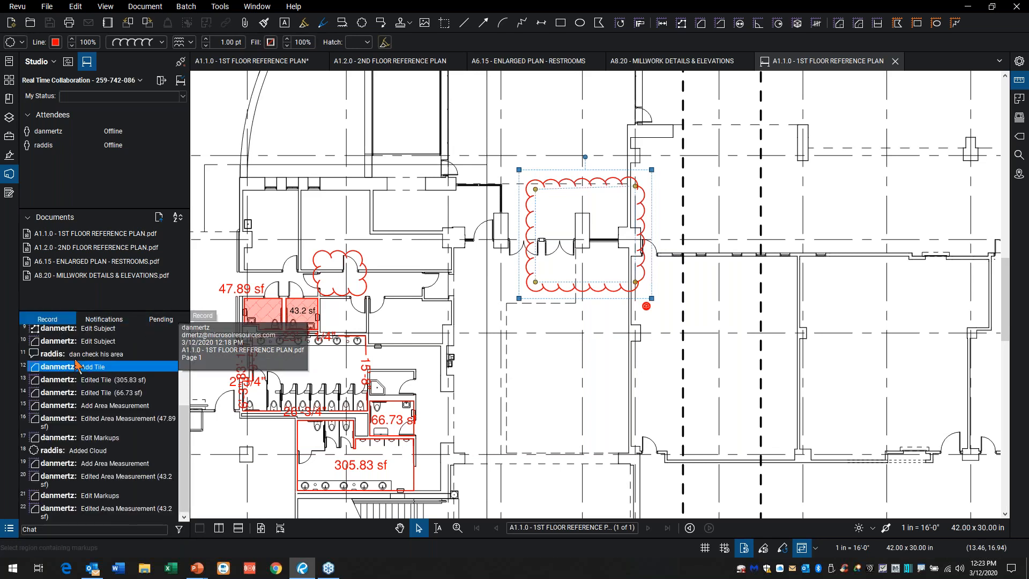
pyautogui.click(182, 69)
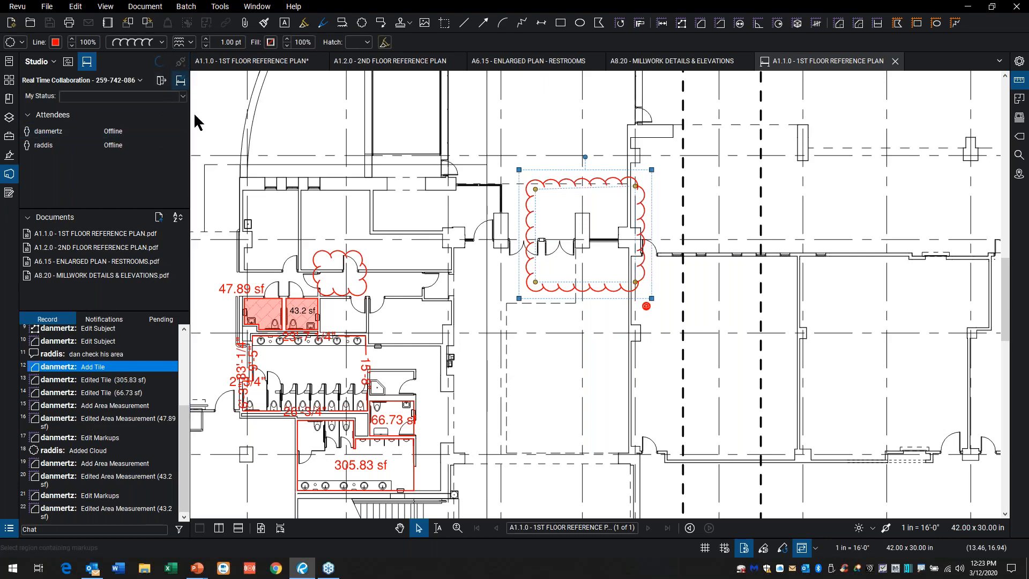
pyautogui.click(163, 320)
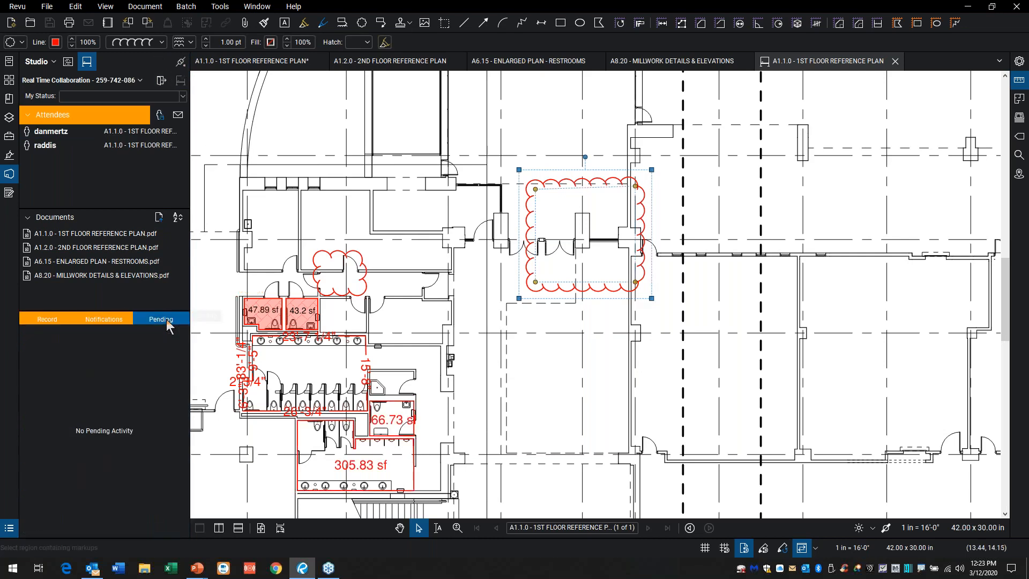
pyautogui.click(44, 321)
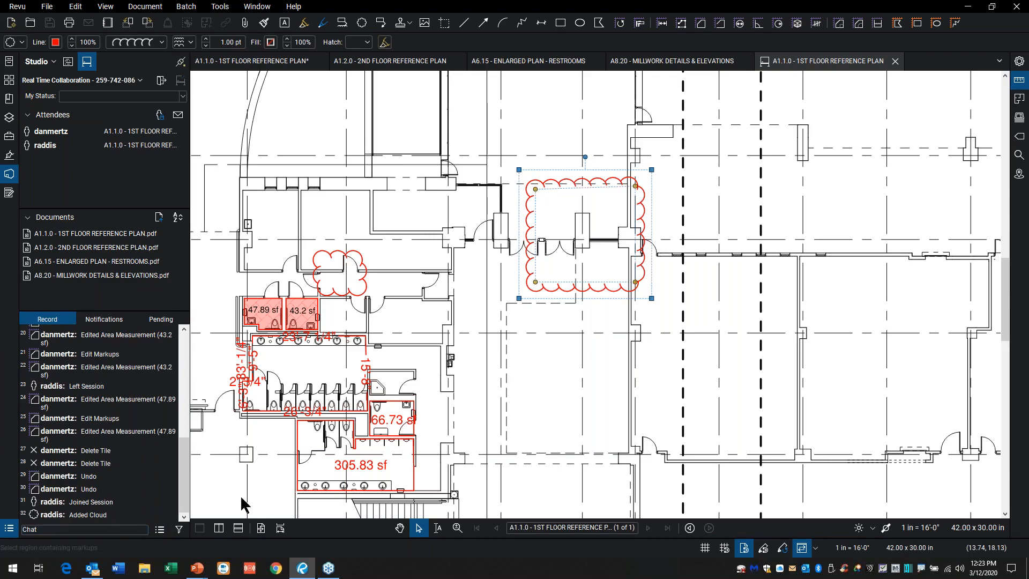
# Step: Leave the current Studio session and rejoin the Real Time Collaboration session
pyautogui.scroll(-1, 456, 427)
pyautogui.scroll(-5, 516, 362)
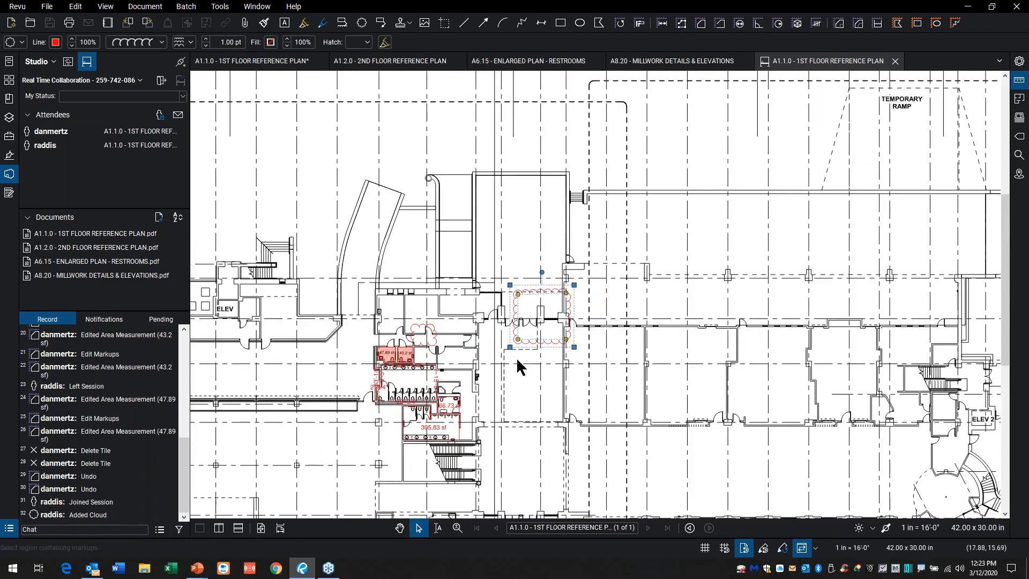
pyautogui.scroll(-1, 508, 370)
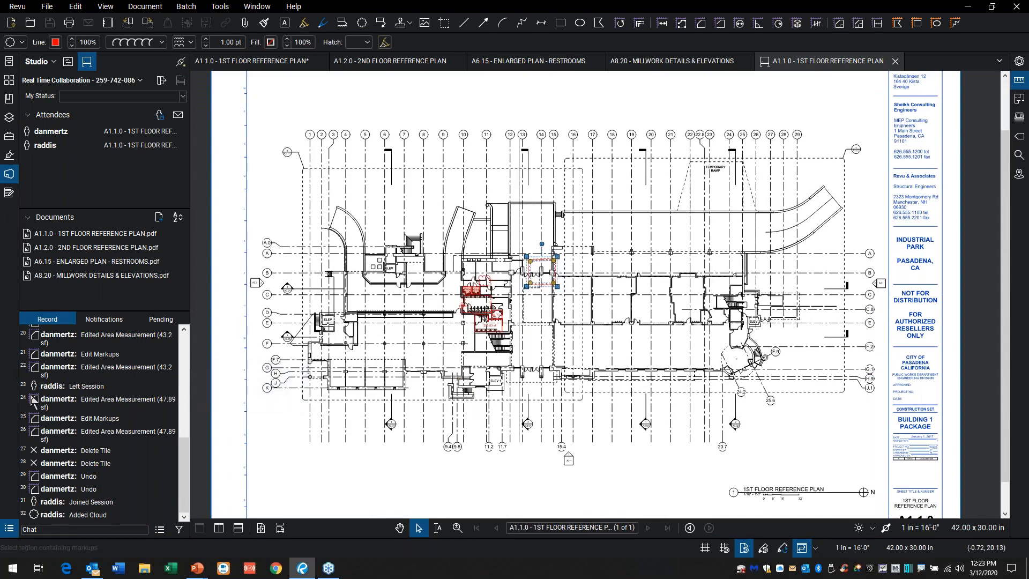
pyautogui.moveTo(52, 404)
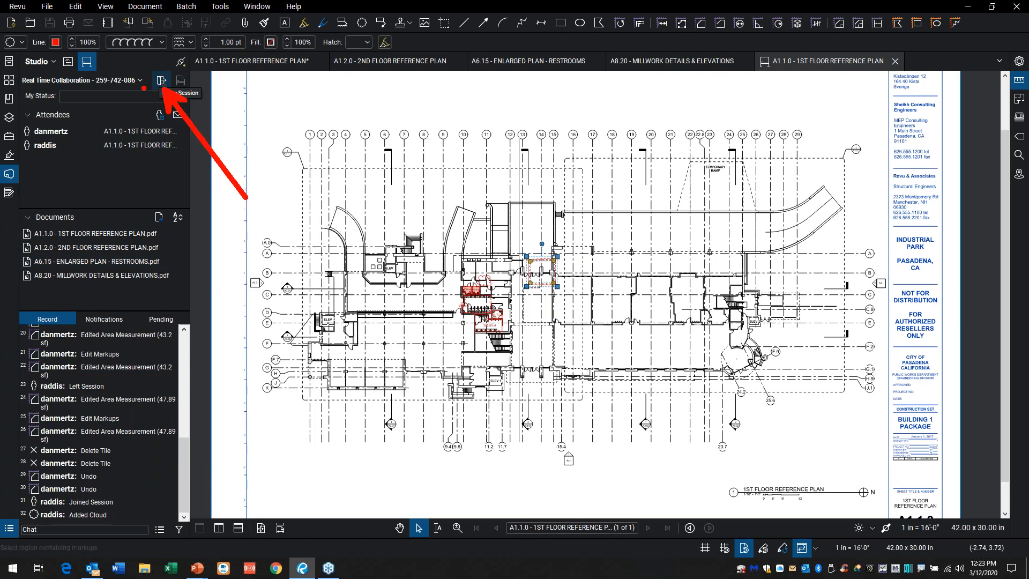
pyautogui.click(161, 81)
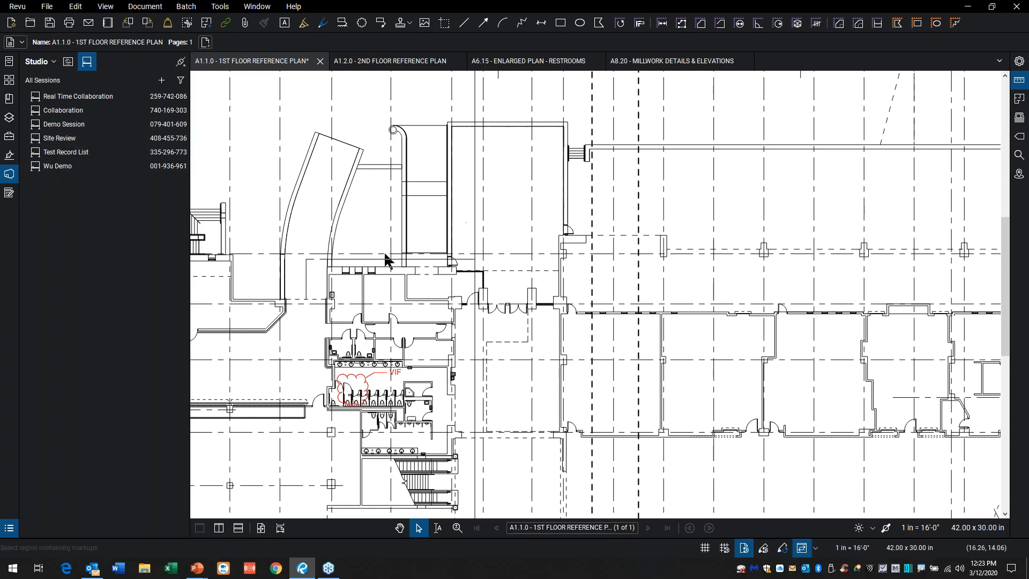
pyautogui.doubleClick(98, 94)
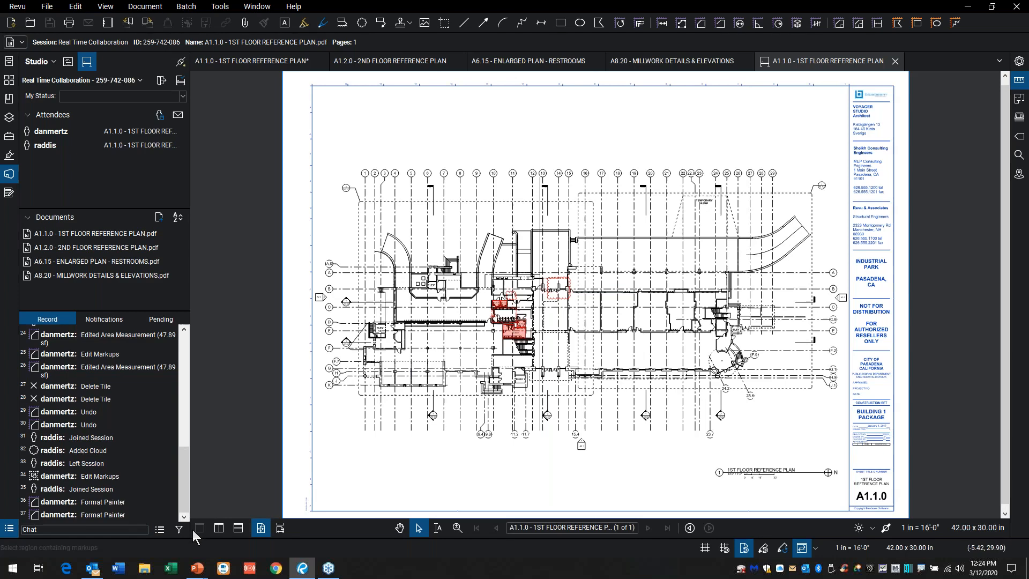
# Step: Create a session report of the Combine Files Report type with the default options
pyautogui.moveTo(156, 506)
pyautogui.mouseDown()
pyautogui.moveTo(148, 517)
pyautogui.moveTo(169, 554)
pyautogui.moveTo(144, 509)
pyautogui.mouseUp()
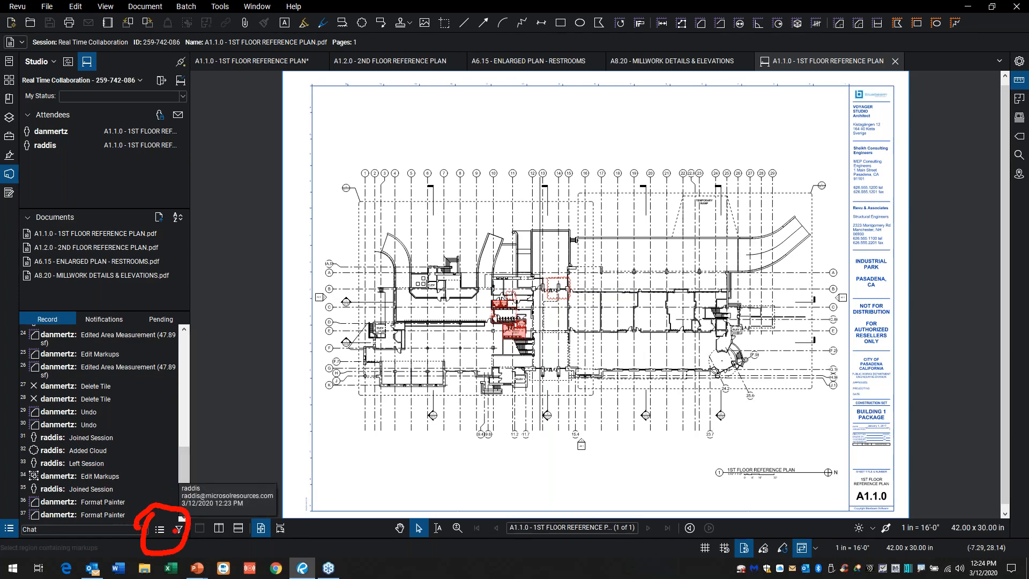
pyautogui.press('Escape')
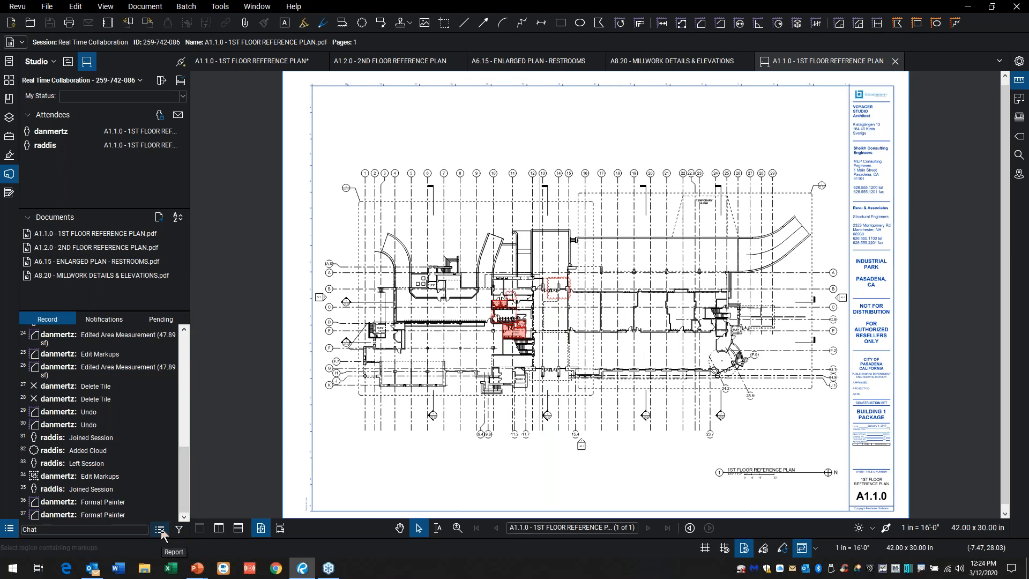
pyautogui.click(160, 530)
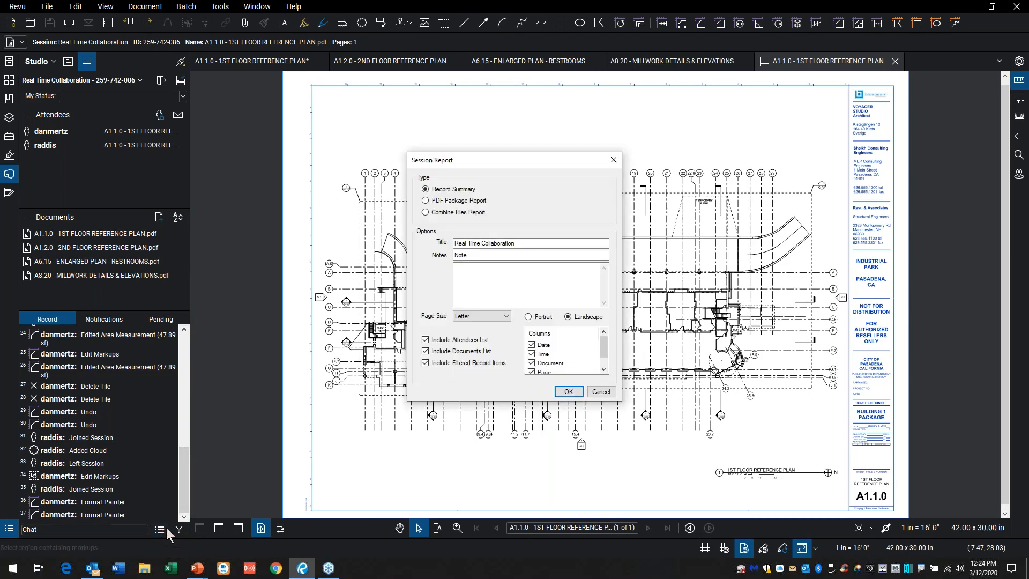
pyautogui.click(478, 214)
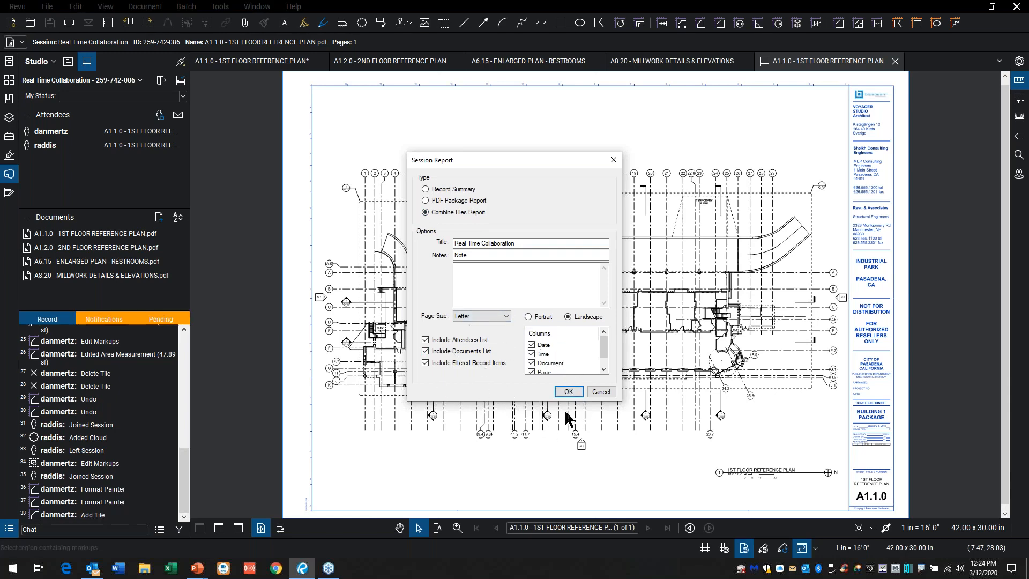
pyautogui.click(568, 392)
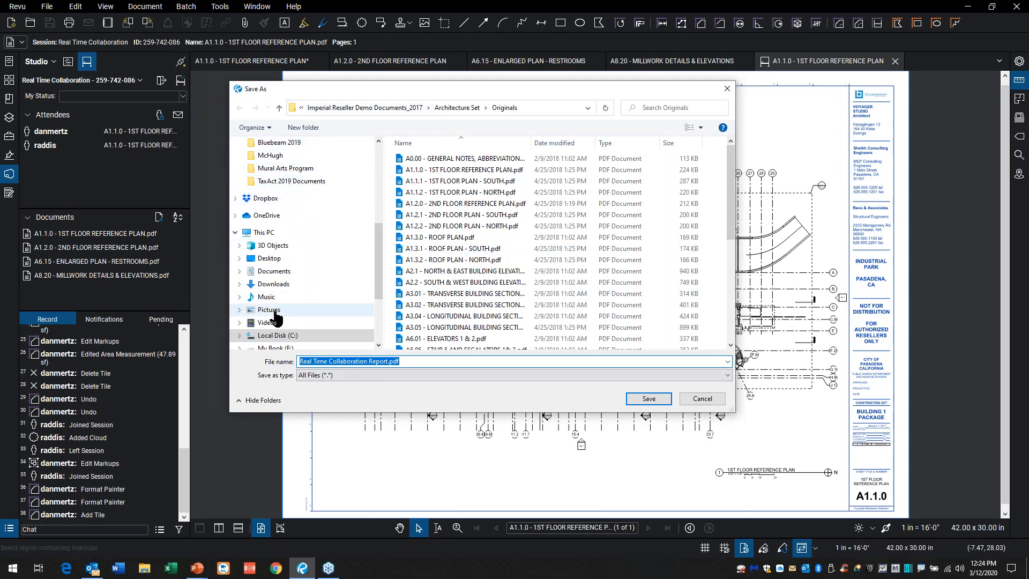
# Step: Save the report as Real Time Collaboration Report.pdf in the Bluebeam 2019 folder under Sales Demo on the C: drive
pyautogui.click(277, 335)
pyautogui.scroll(-12, 441, 284)
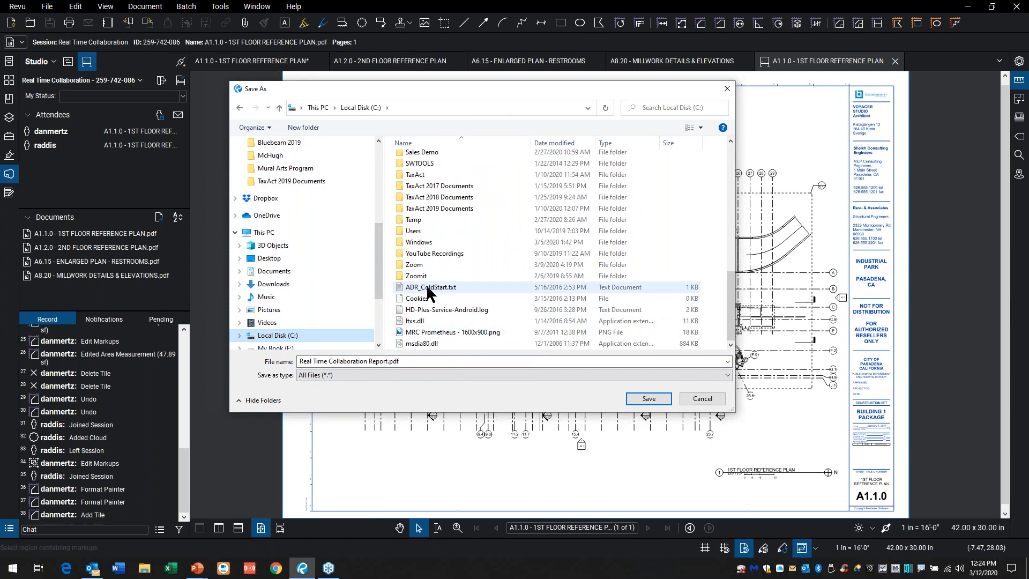
pyautogui.scroll(1, 427, 182)
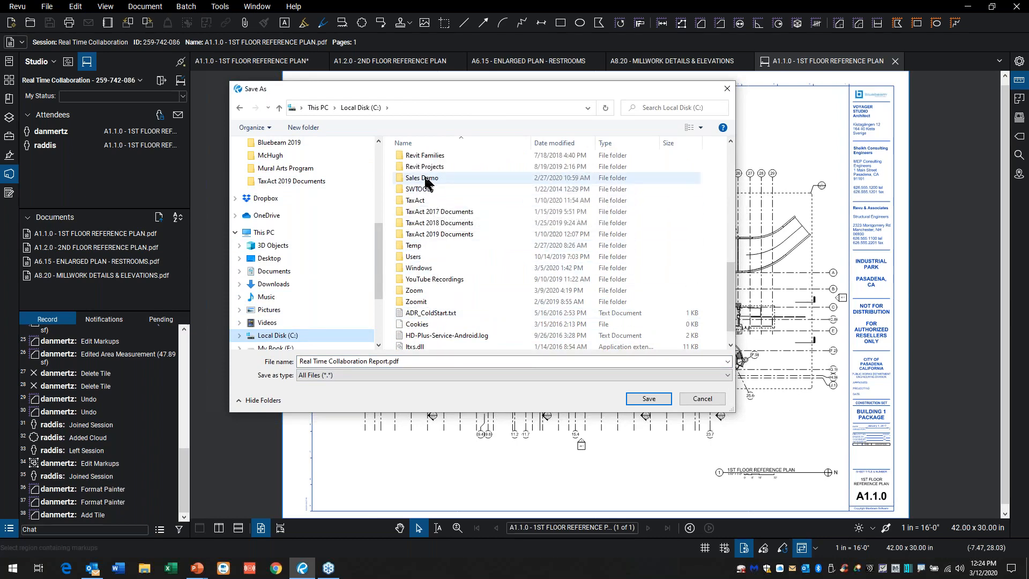
pyautogui.doubleClick(425, 178)
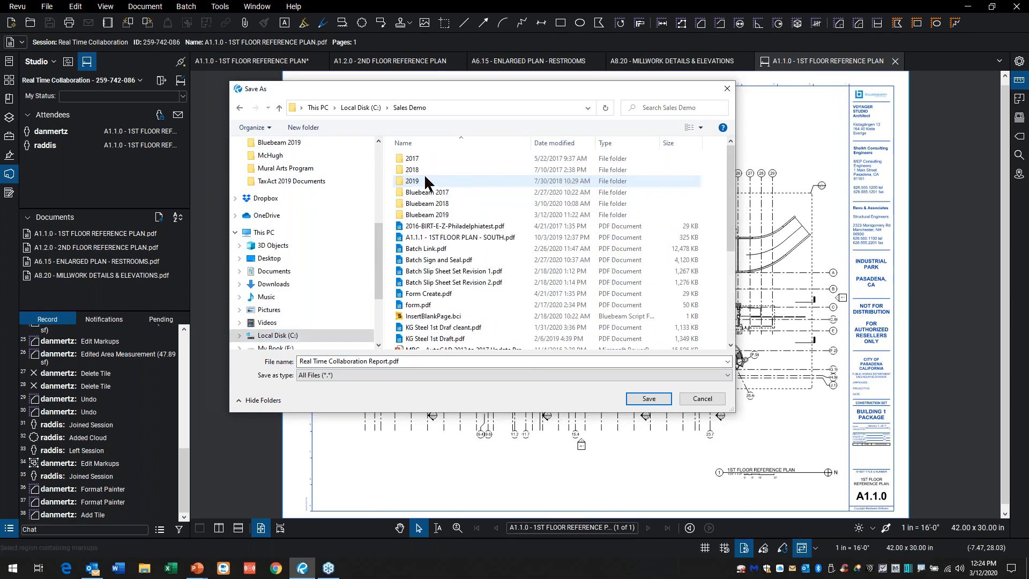
pyautogui.doubleClick(431, 215)
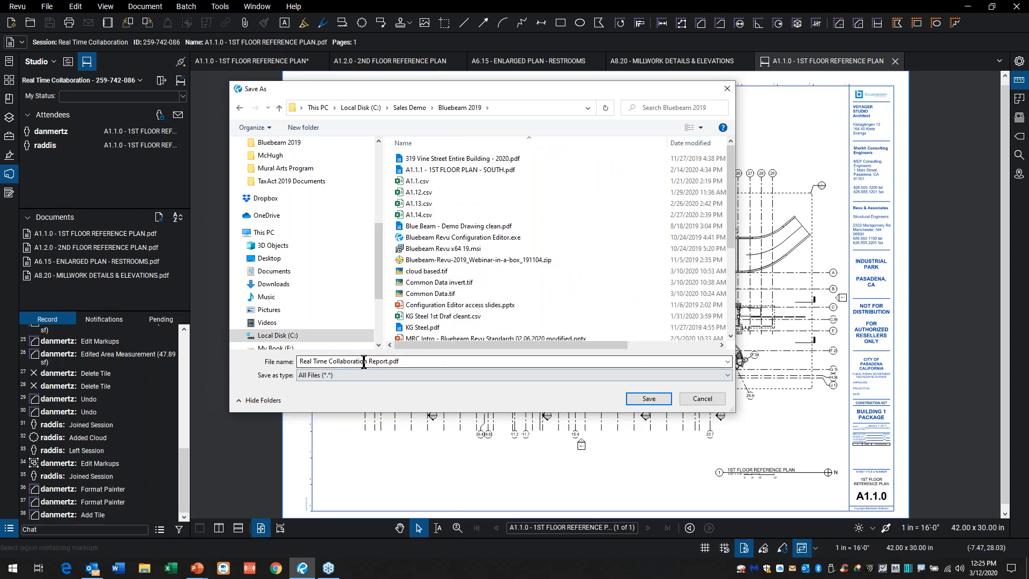
pyautogui.click(656, 396)
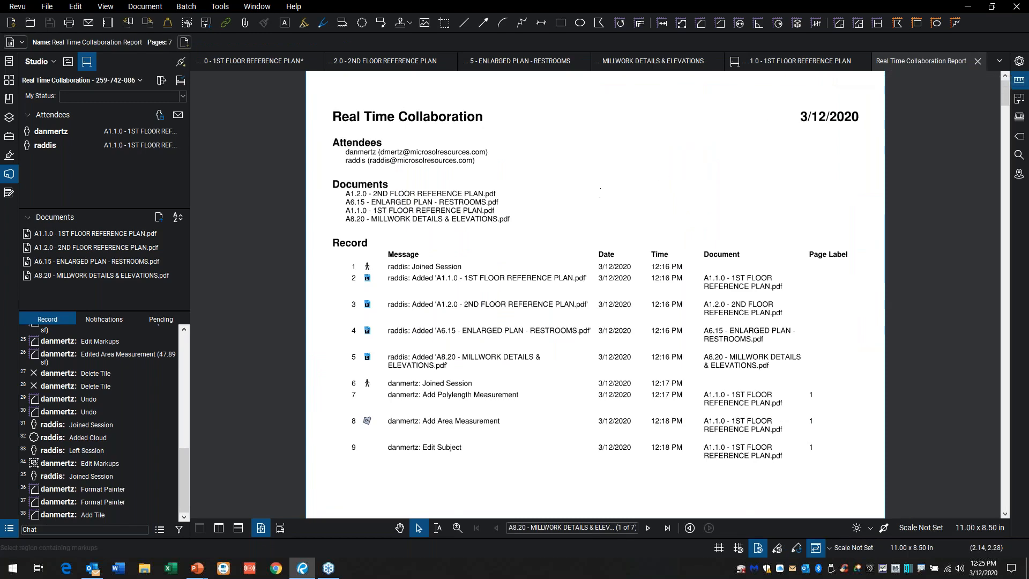
# Step: Look through the report's record pages and combined drawing sheets using page thumbnails, and return to the first page
pyautogui.click(8, 79)
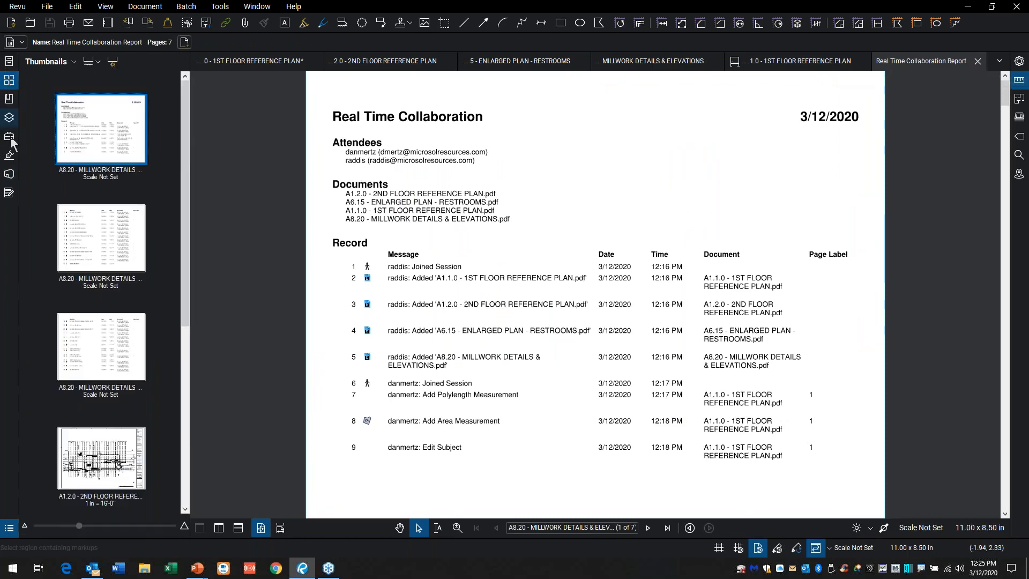
pyautogui.click(95, 261)
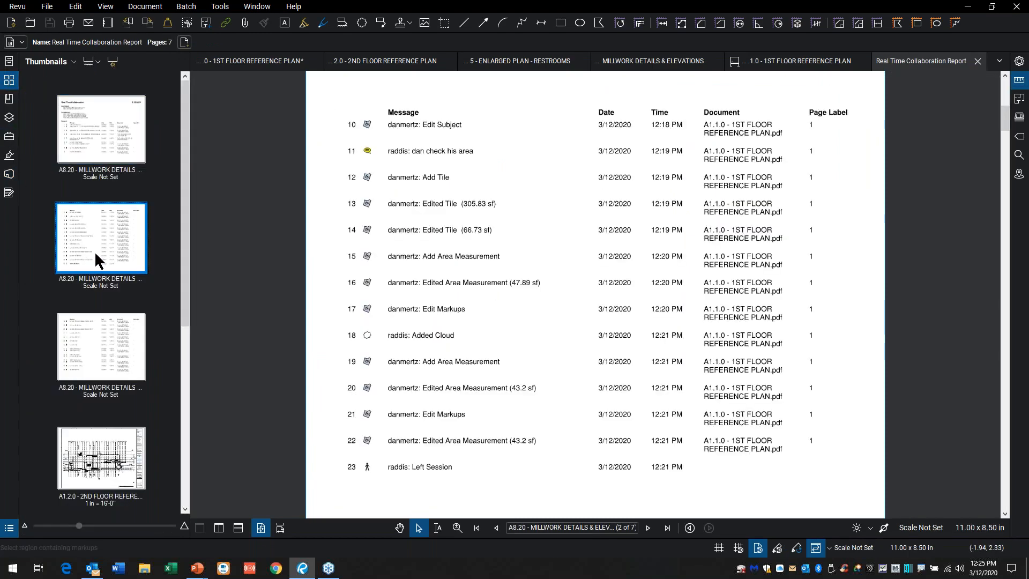
pyautogui.click(85, 337)
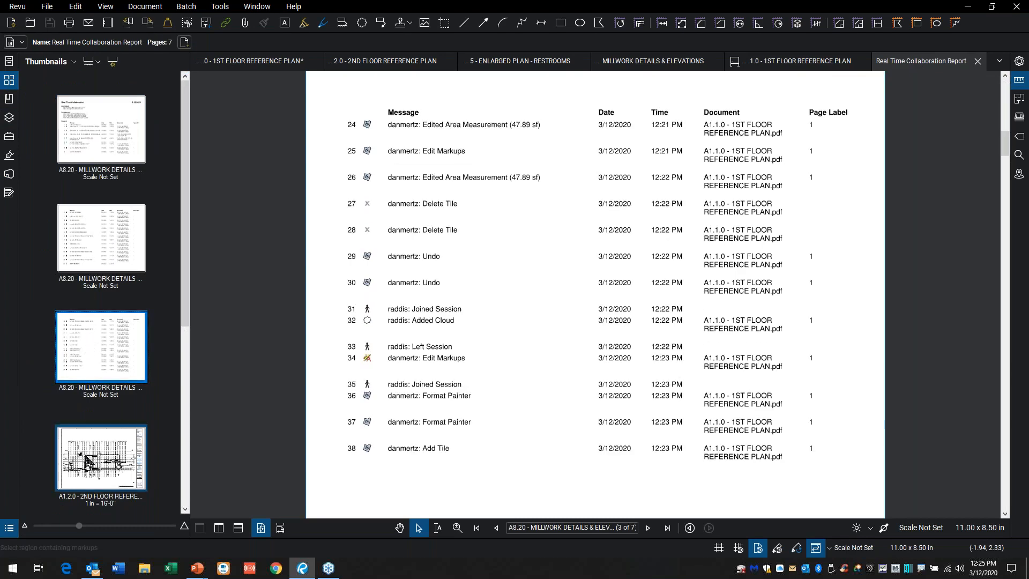
pyautogui.click(86, 454)
pyautogui.scroll(-3, 86, 449)
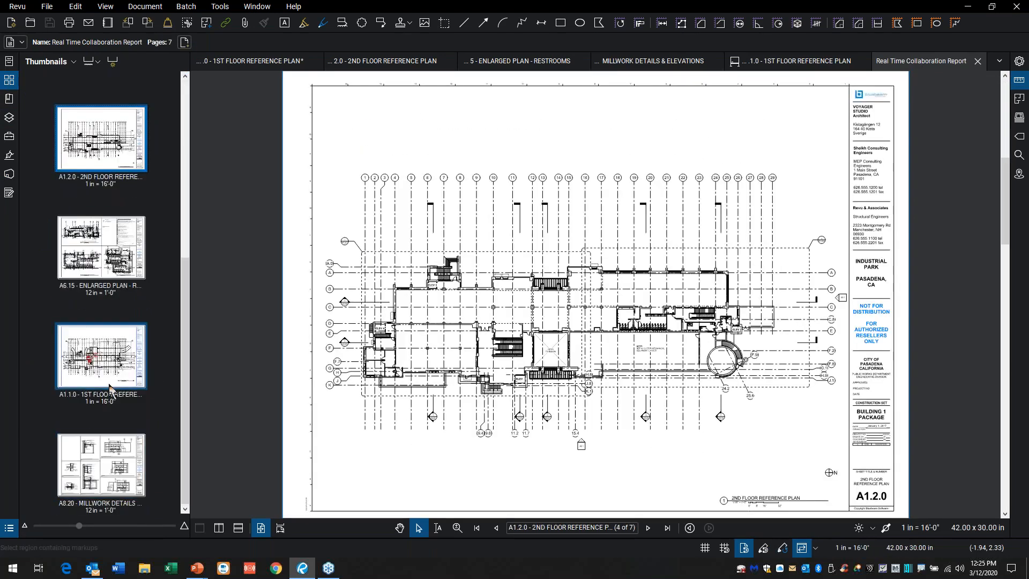
pyautogui.click(110, 388)
pyautogui.click(115, 456)
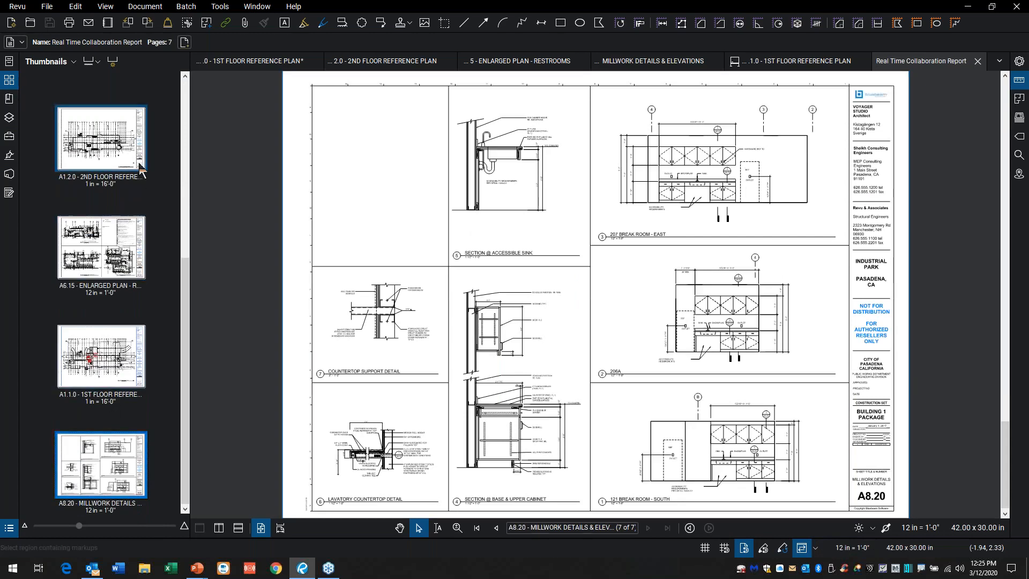
pyautogui.scroll(3, 128, 144)
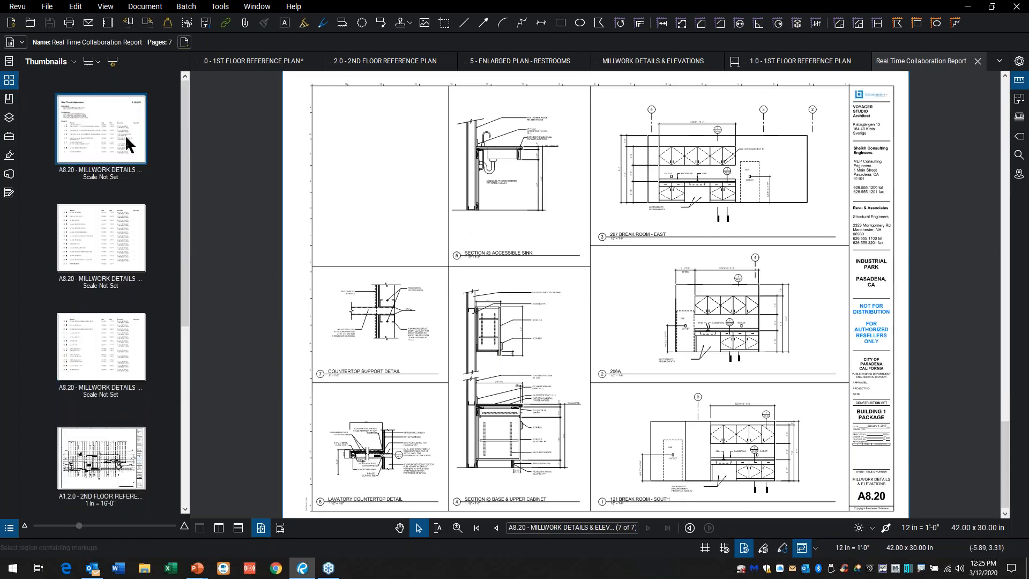
pyautogui.click(127, 144)
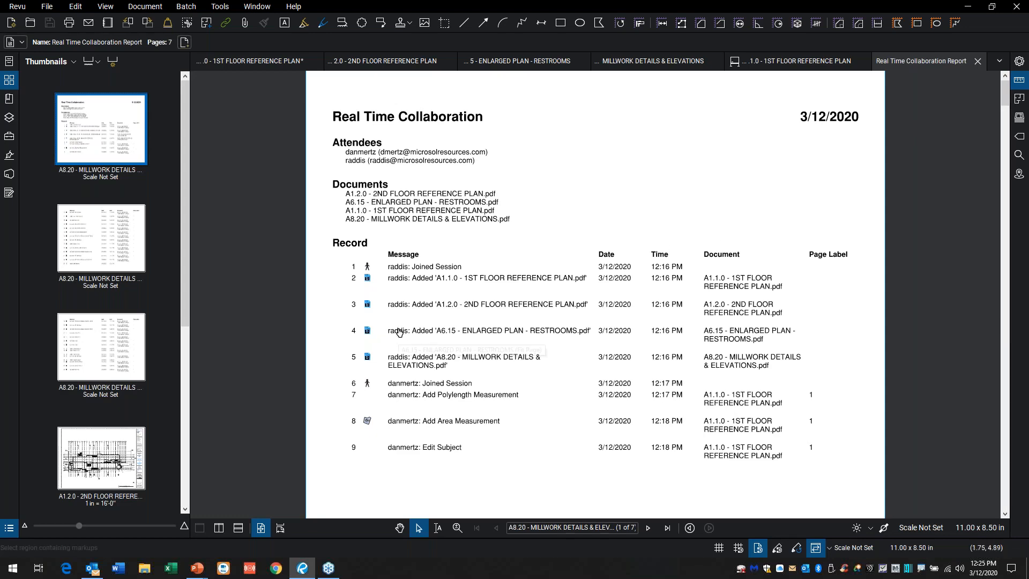
# Step: Follow the link of record item 16, the edited area measurement on the report's second page, to its markup
pyautogui.scroll(-2, 399, 331)
pyautogui.scroll(3, 391, 328)
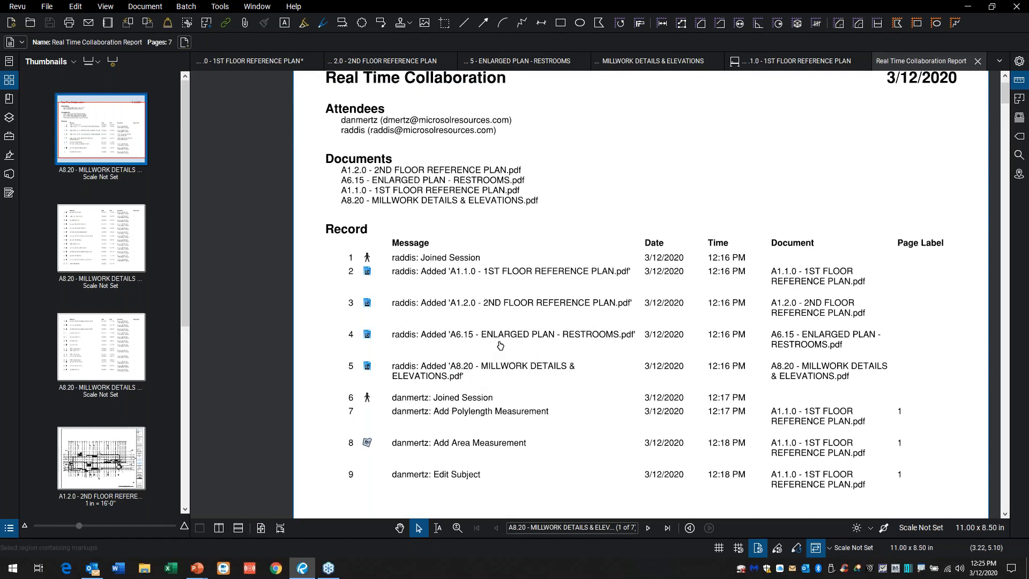
pyautogui.scroll(-1, 464, 385)
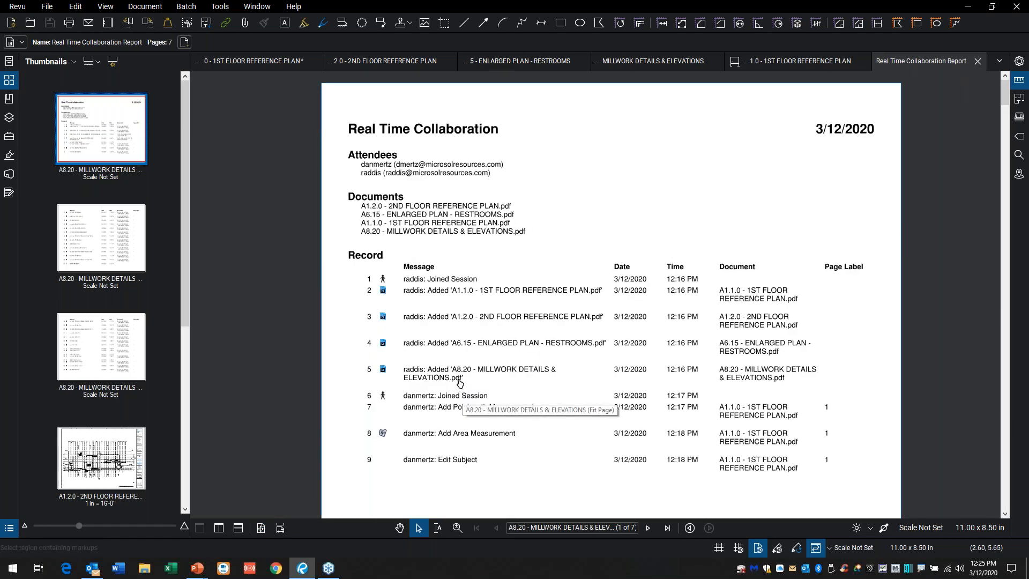
pyautogui.click(120, 249)
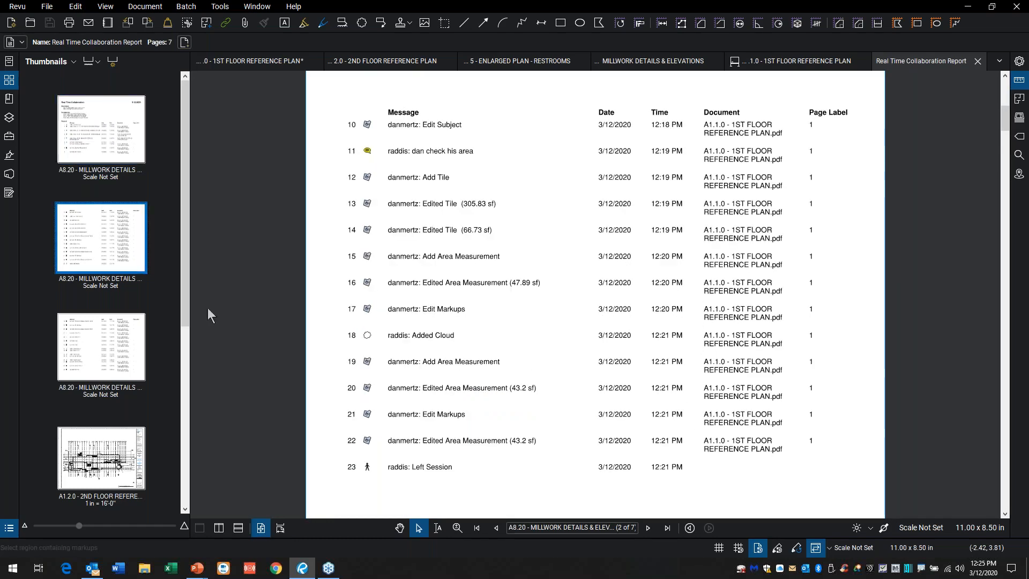
pyautogui.click(429, 280)
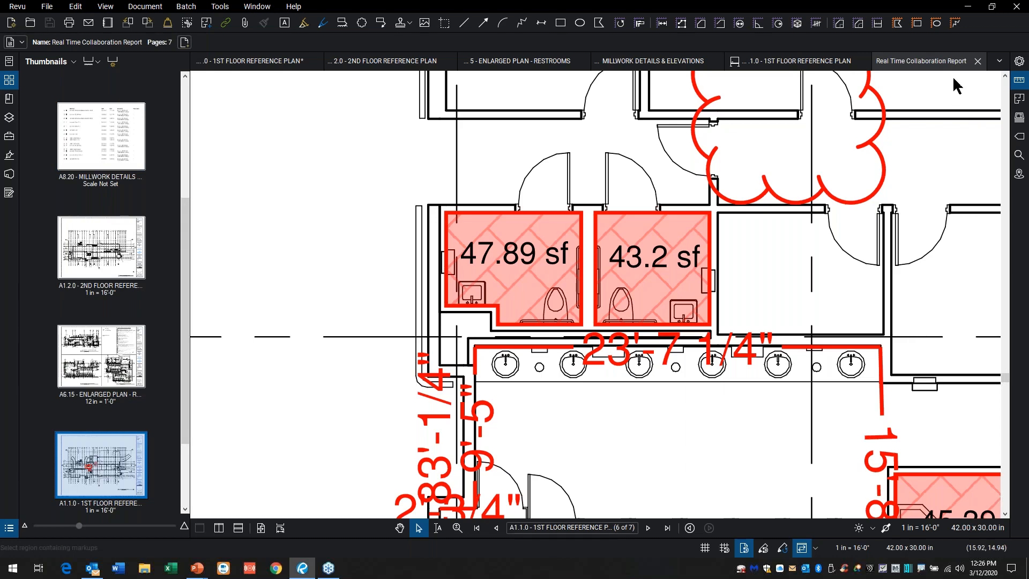
# Step: Close the session report and display the Studio session again
pyautogui.click(977, 61)
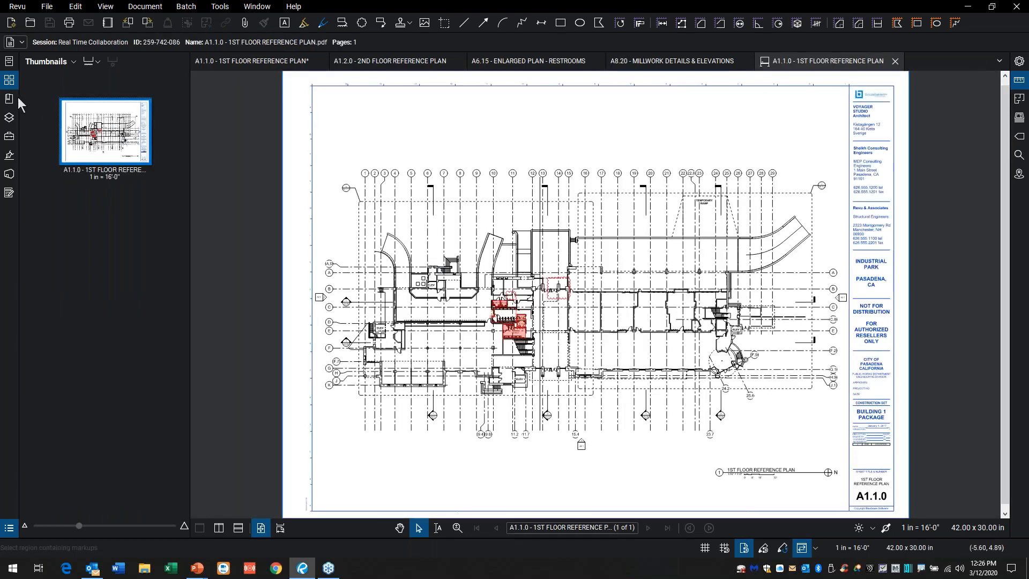
pyautogui.click(9, 175)
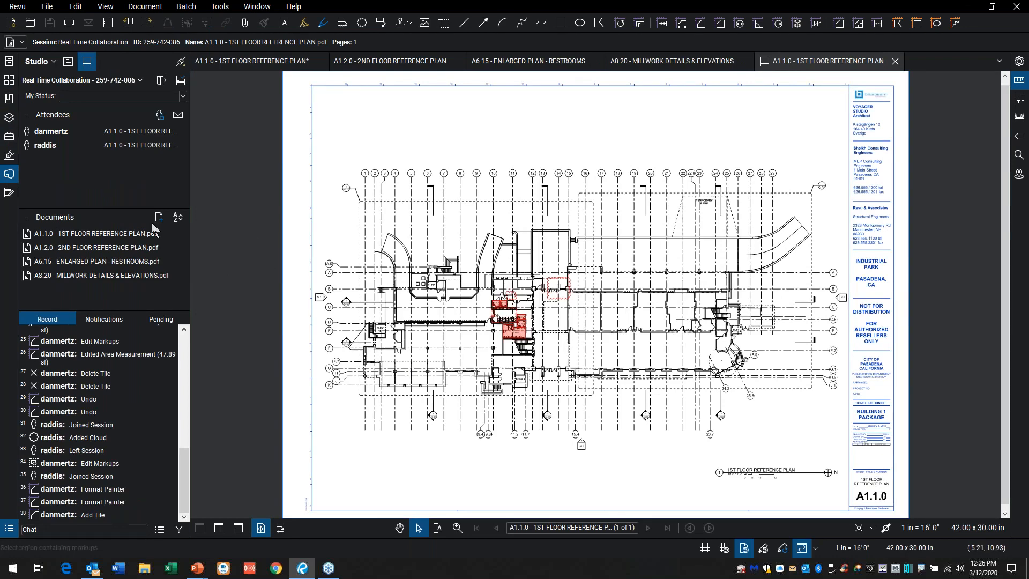
# Step: Mark the small single-stall restroom on the local 1st floor reference plan as a rectangular area with the custom Ceramic Tile tool
pyautogui.click(10, 136)
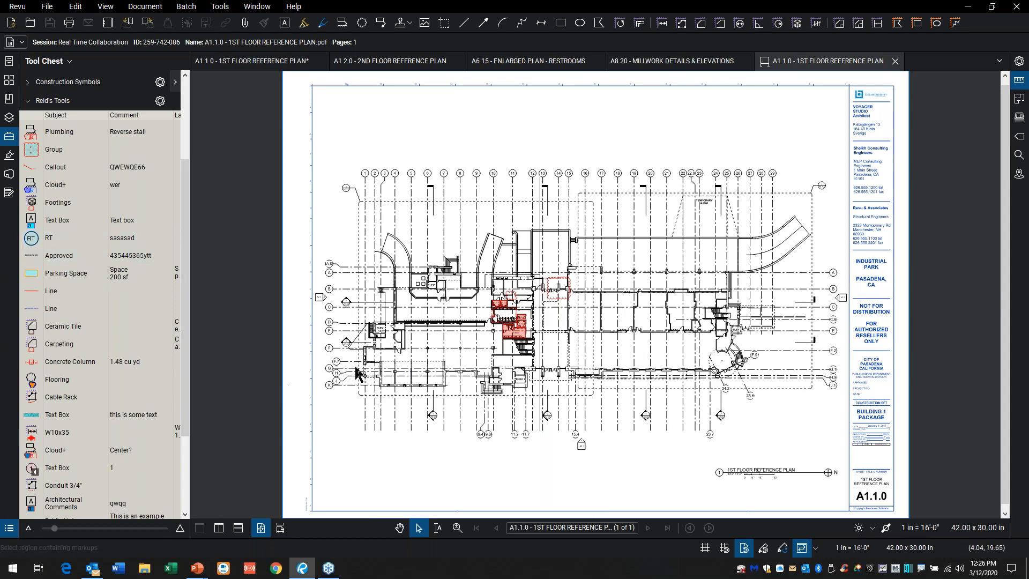
pyautogui.click(272, 60)
pyautogui.scroll(5, 438, 370)
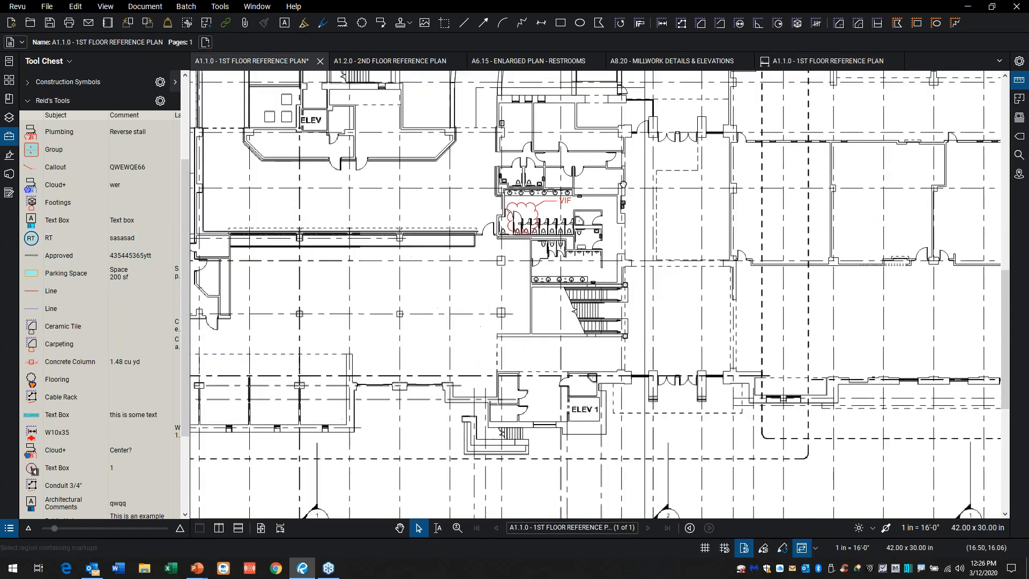
pyautogui.scroll(5, 611, 231)
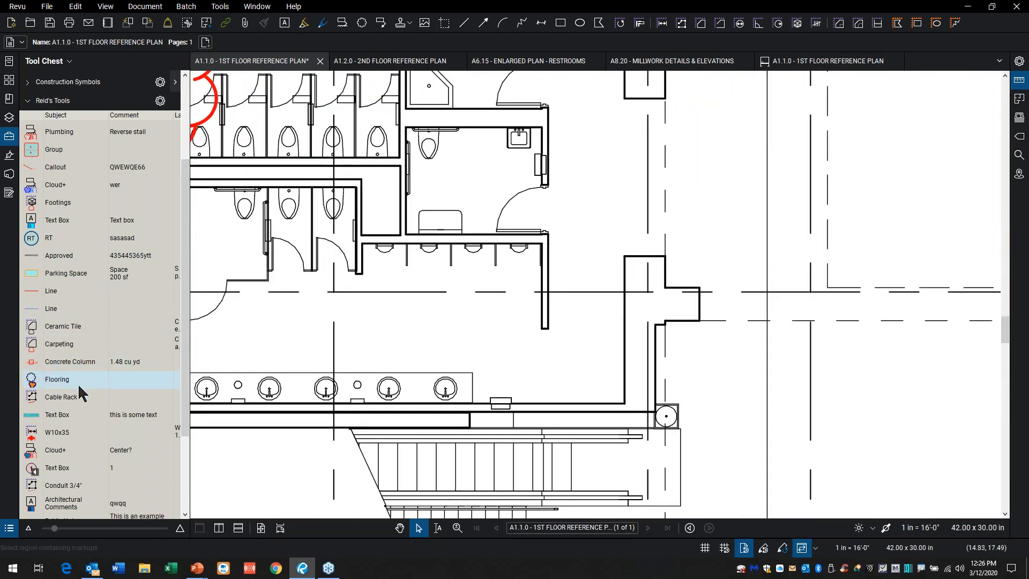
pyautogui.click(56, 328)
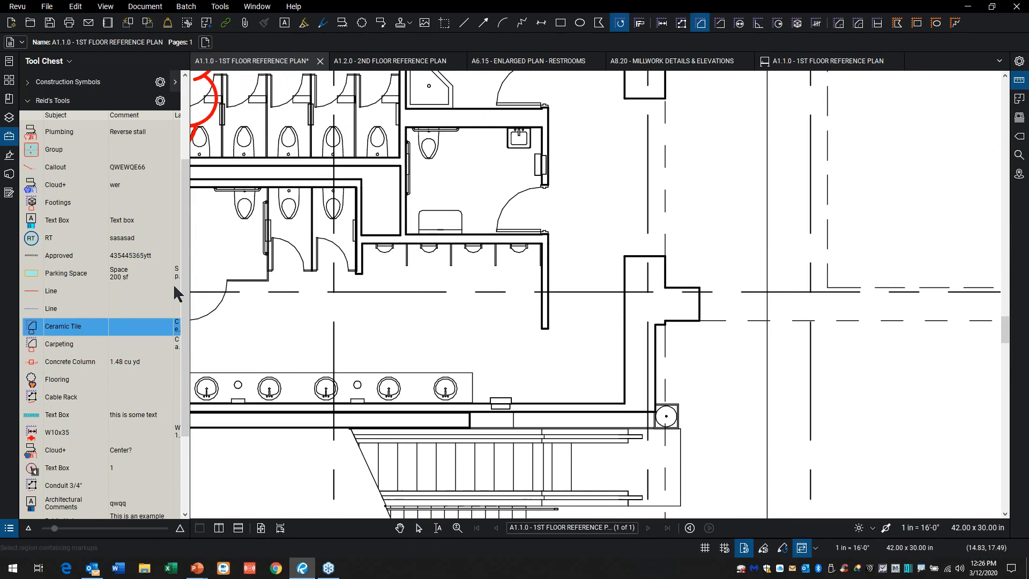
pyautogui.moveTo(406, 128); pyautogui.dragTo(543, 233)
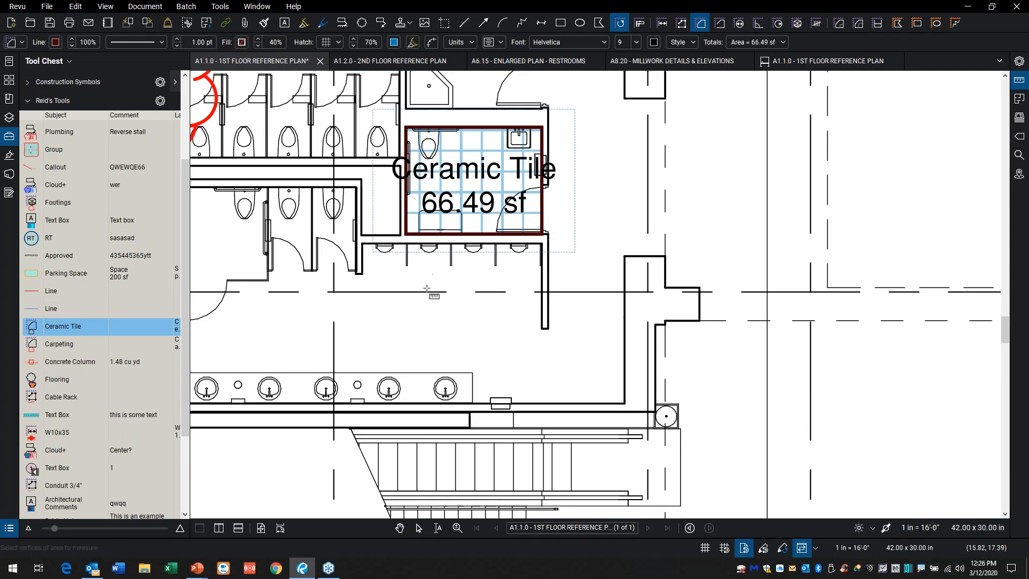
# Step: Measure the small room above the restroom lavatories with the custom Carpeting area tool, and select the tile and carpet markups in turn
pyautogui.scroll(-2, 426, 291)
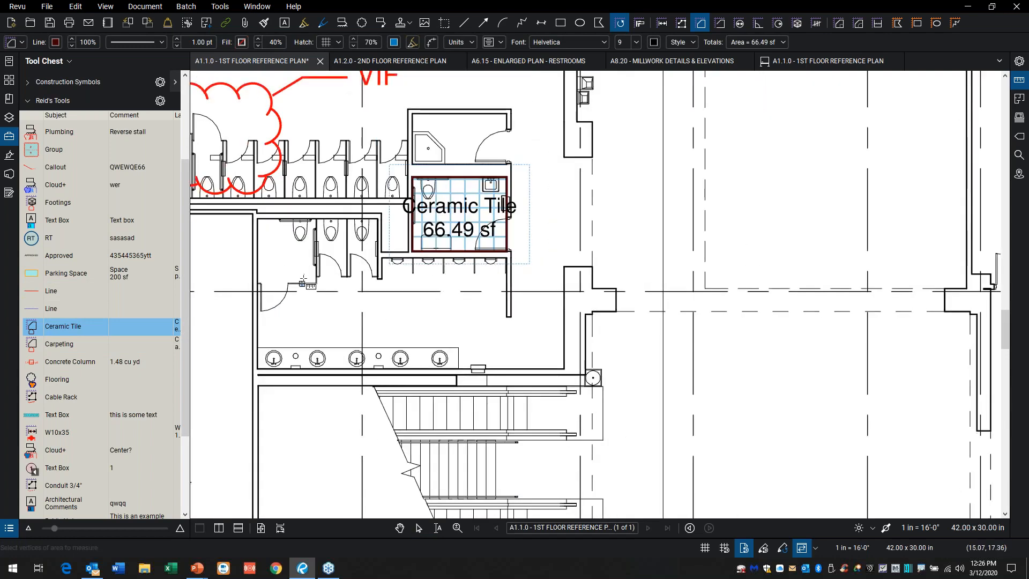
pyautogui.moveTo(370, 121); pyautogui.dragTo(425, 248)
pyautogui.moveTo(429, 168); pyautogui.dragTo(489, 279)
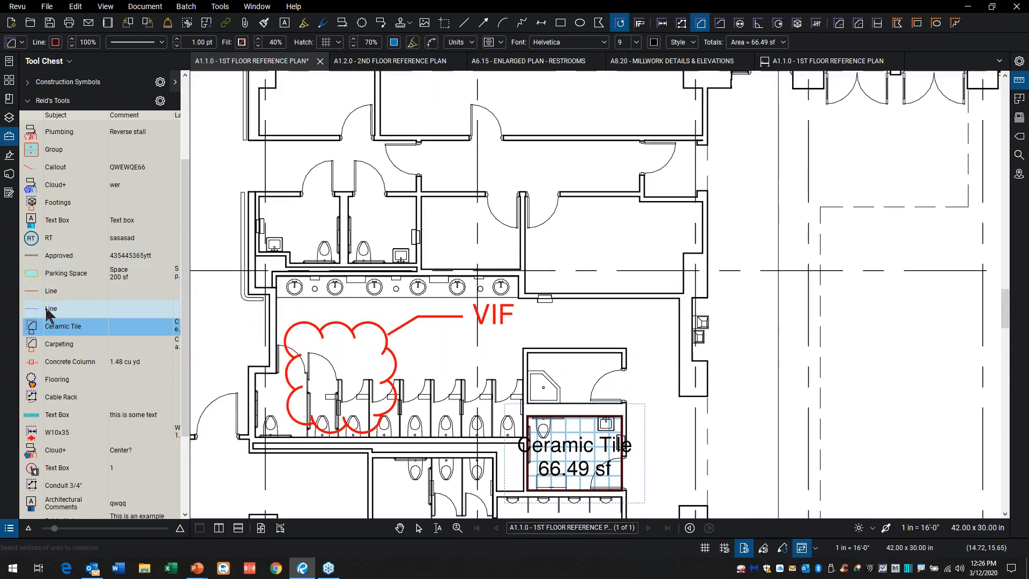
pyautogui.click(56, 344)
pyautogui.moveTo(422, 197); pyautogui.dragTo(521, 270)
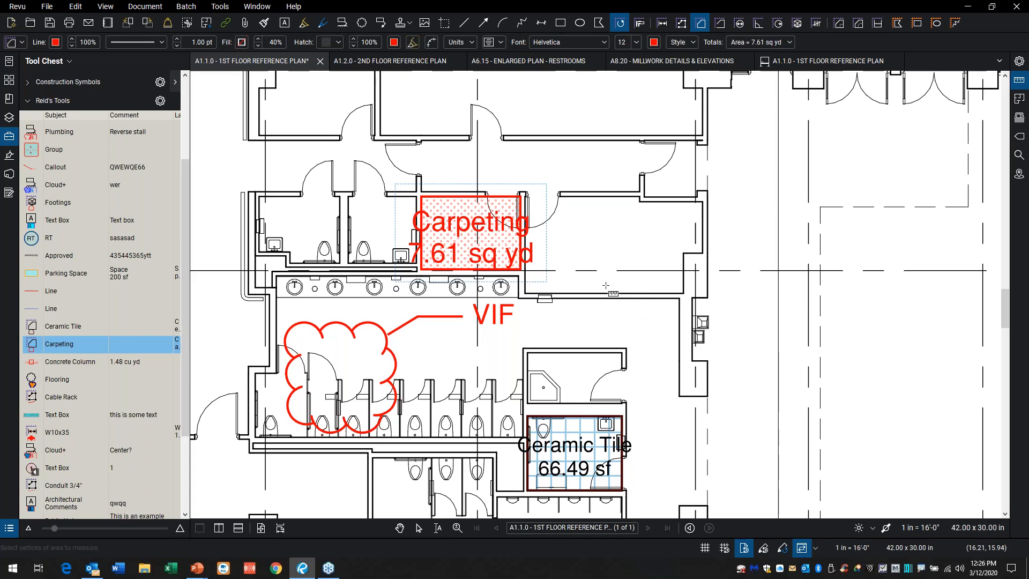
pyautogui.press('Escape')
pyautogui.press('Escape')
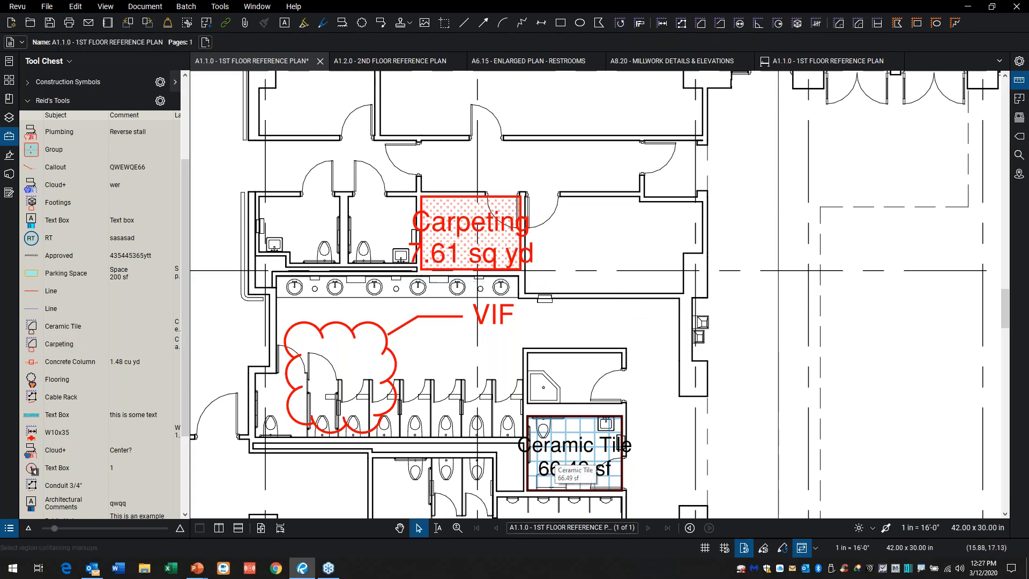
pyautogui.click(581, 462)
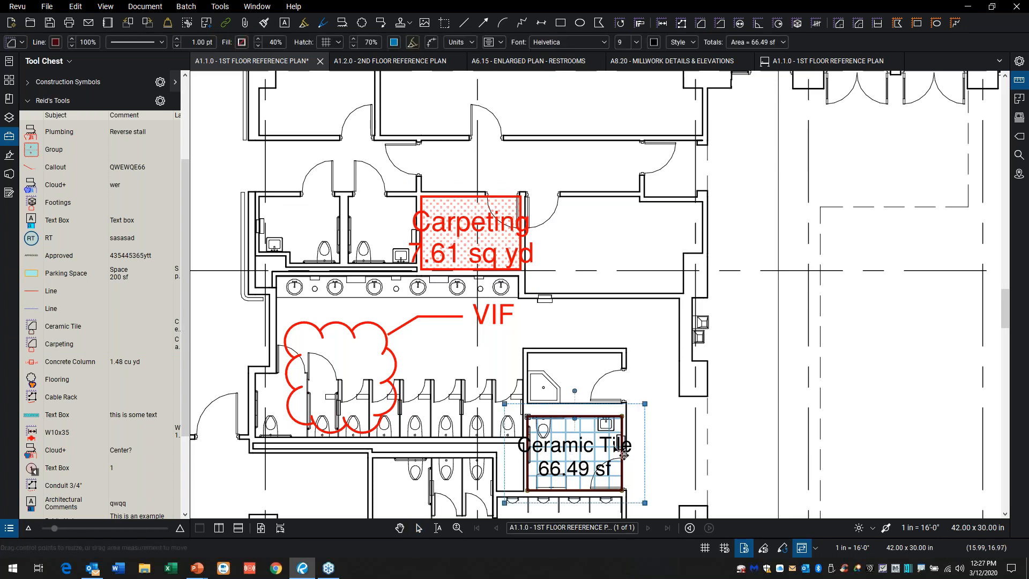
pyautogui.click(485, 234)
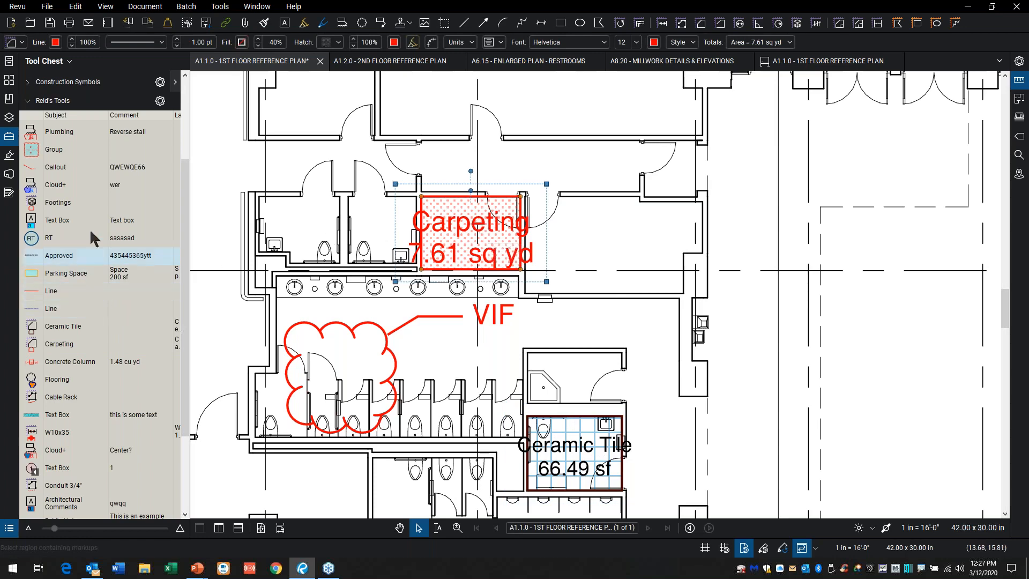
# Step: Save the personal tool set from the tool set manager and try to export it as a .btx file
pyautogui.click(69, 61)
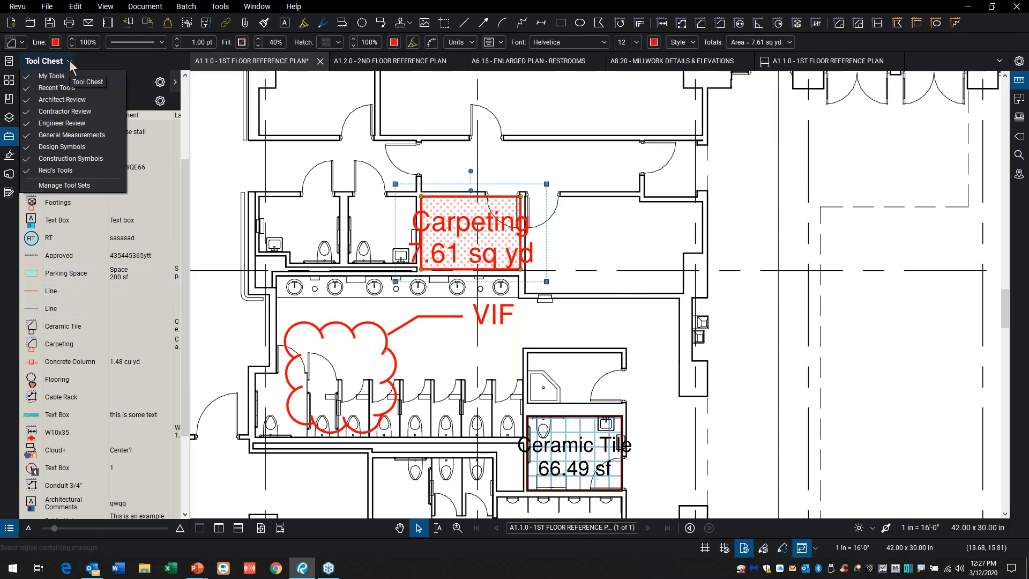
pyautogui.click(79, 186)
pyautogui.click(423, 308)
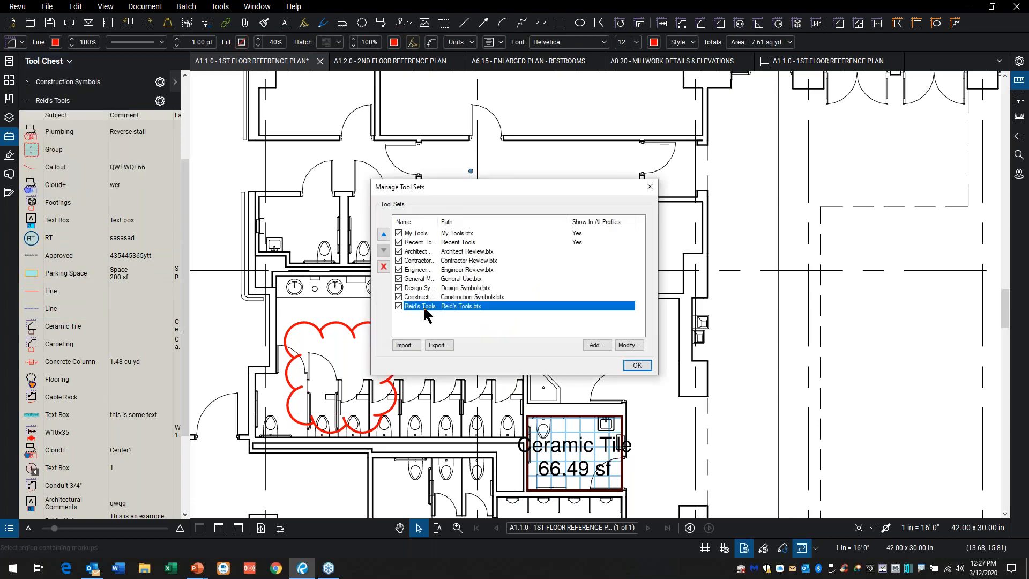
pyautogui.click(444, 348)
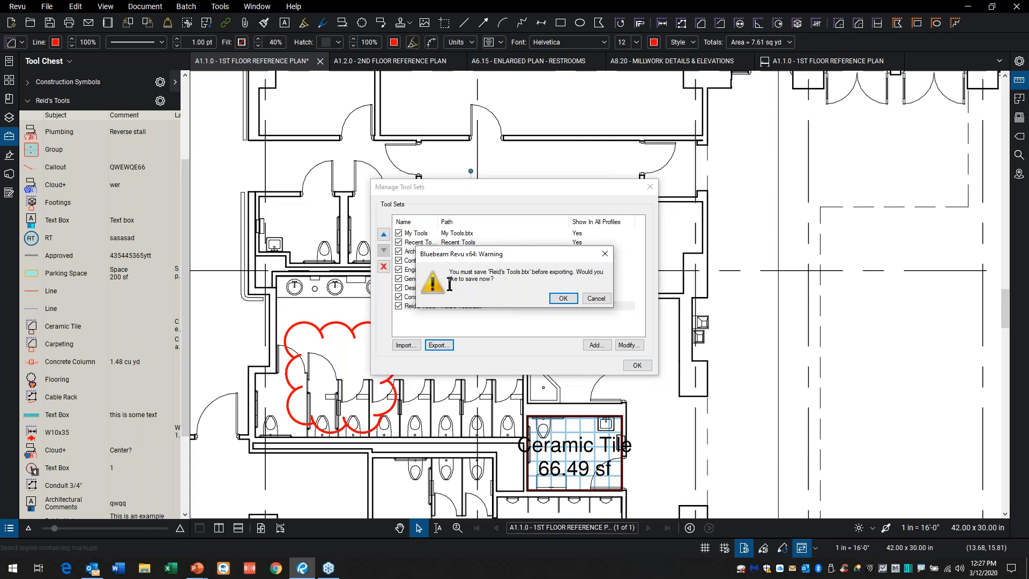
pyautogui.click(565, 300)
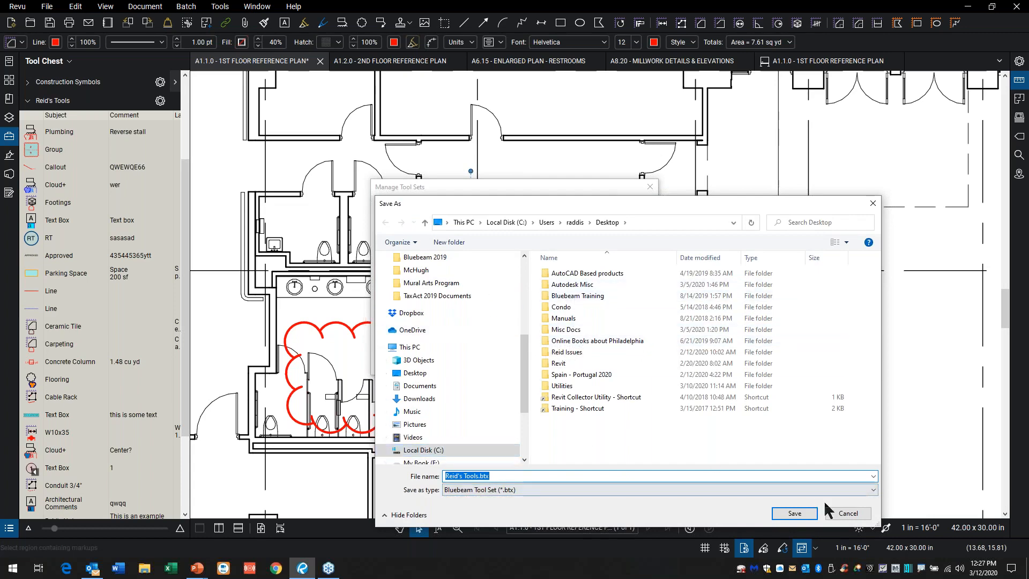
pyautogui.click(857, 514)
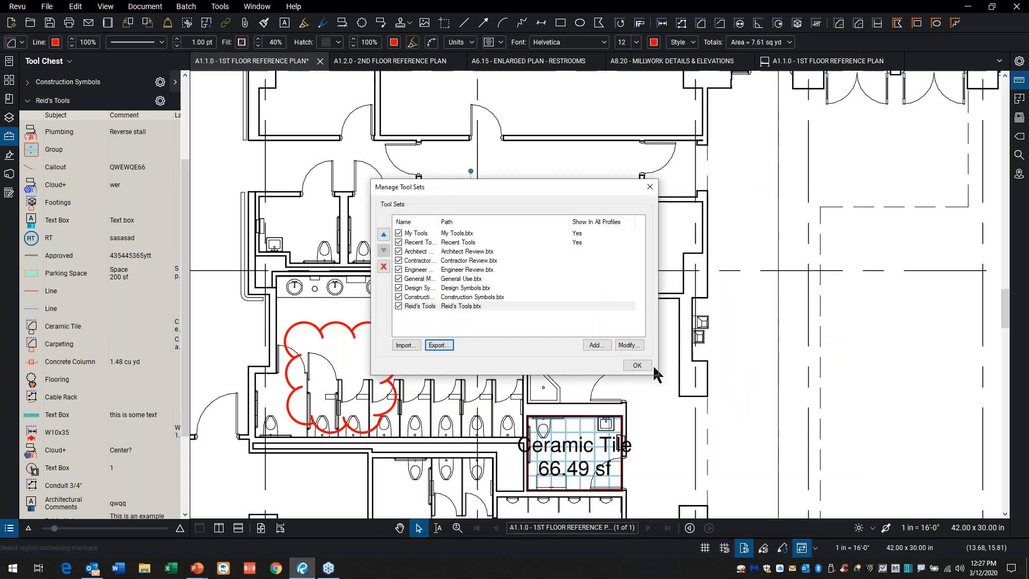
pyautogui.click(647, 364)
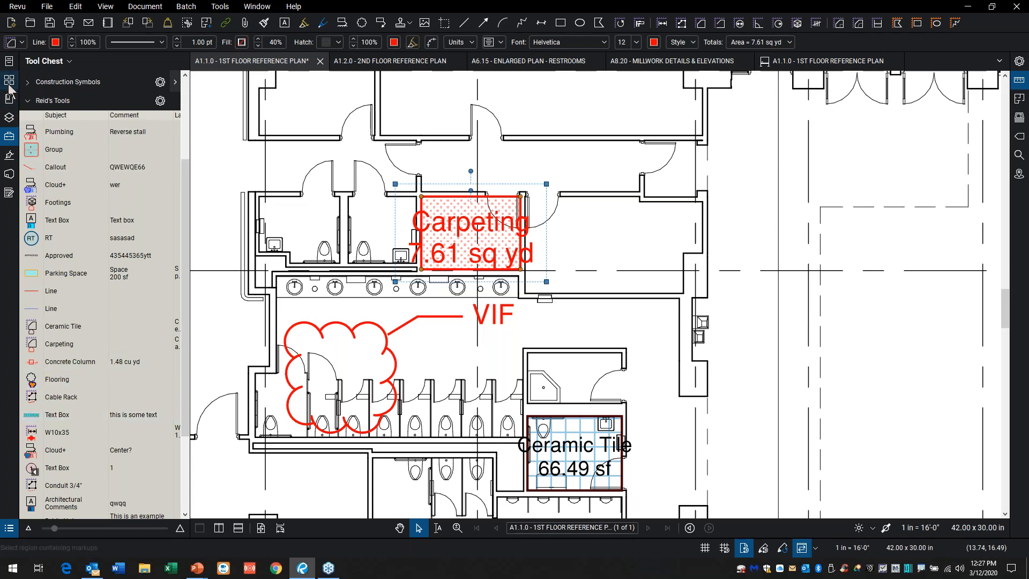
# Step: Look through the Studio session's notifications and pending activity, and return to its record
pyautogui.click(7, 139)
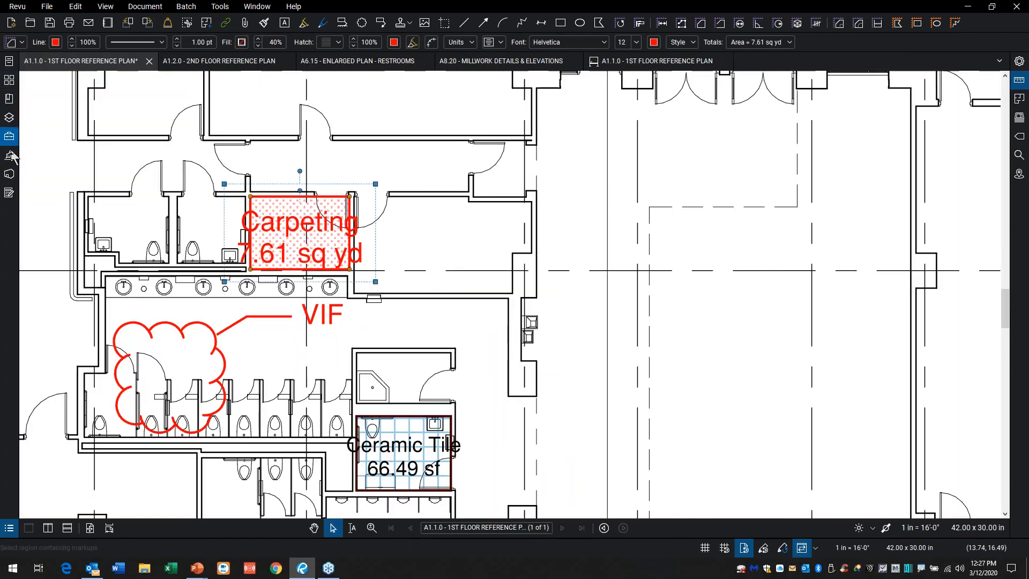
pyautogui.click(9, 174)
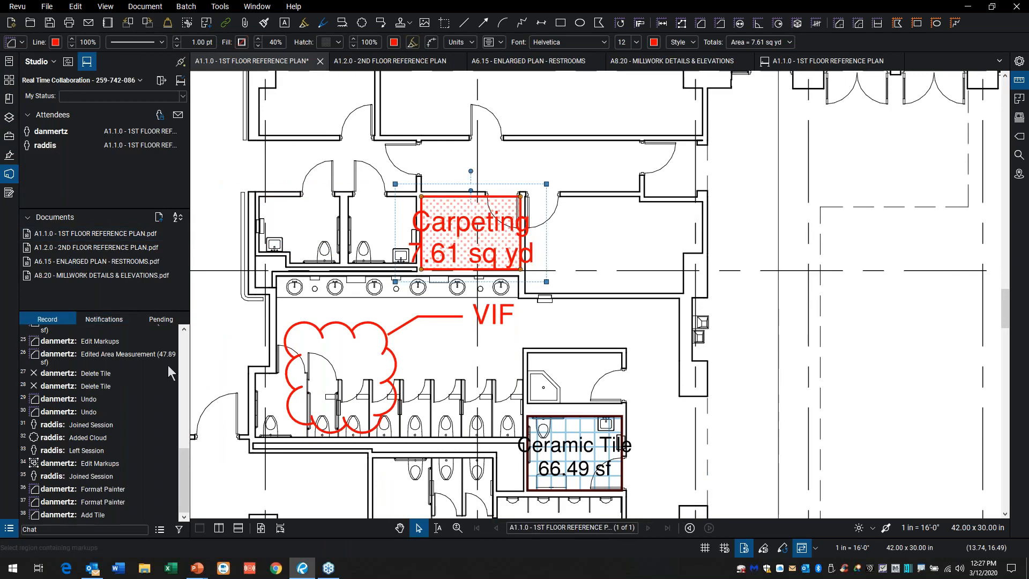
pyautogui.click(108, 321)
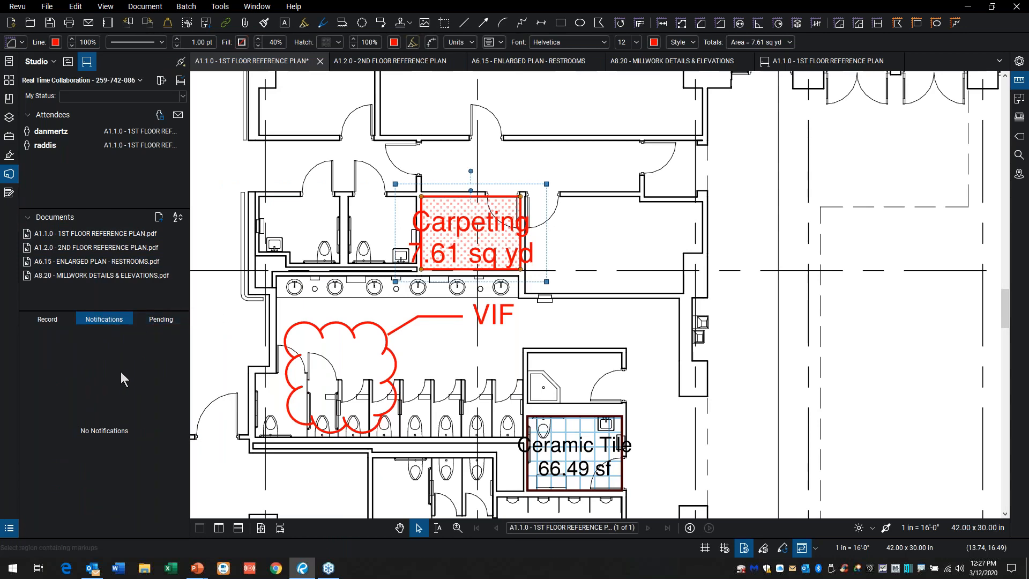
pyautogui.click(151, 319)
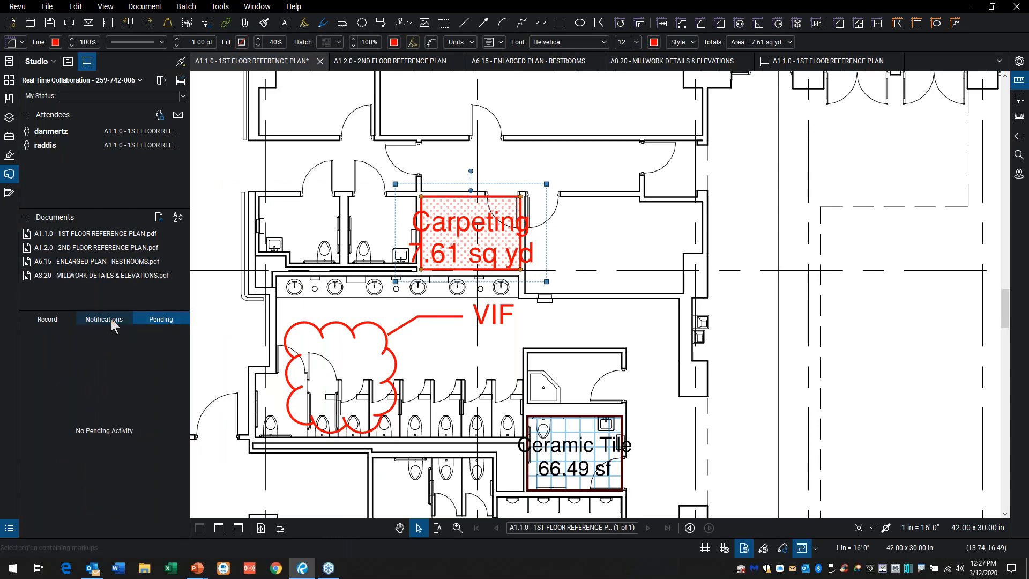
pyautogui.click(50, 320)
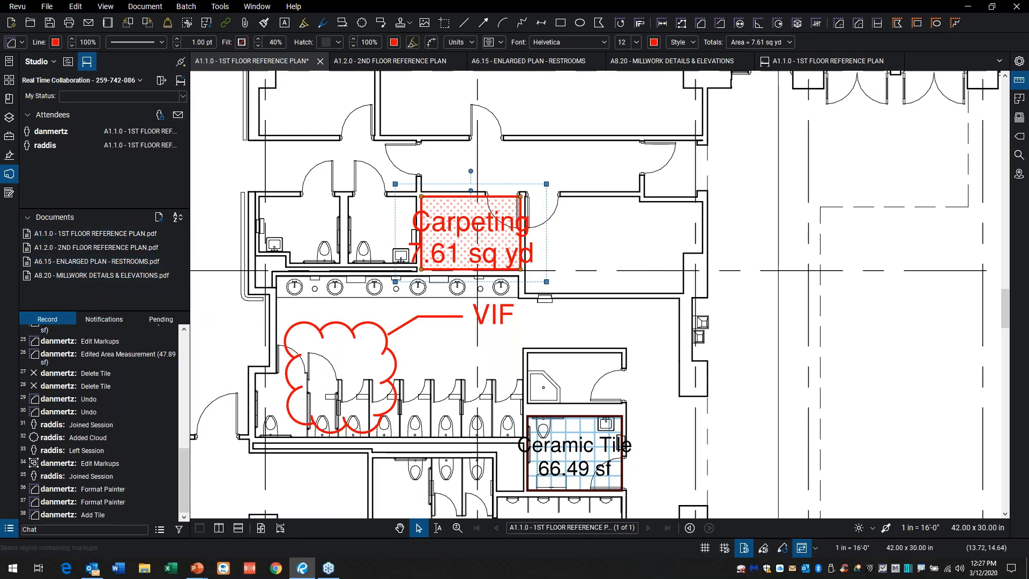
# Step: Review the Real Time Collaboration session's general settings, attendee access and permissions, leaving them unchanged
pyautogui.click(141, 82)
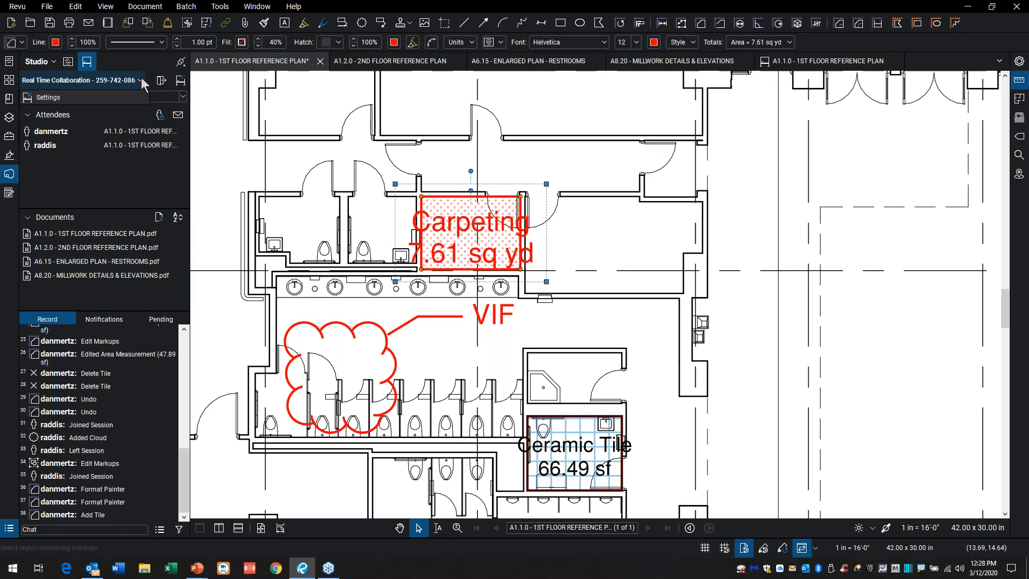
pyautogui.click(44, 97)
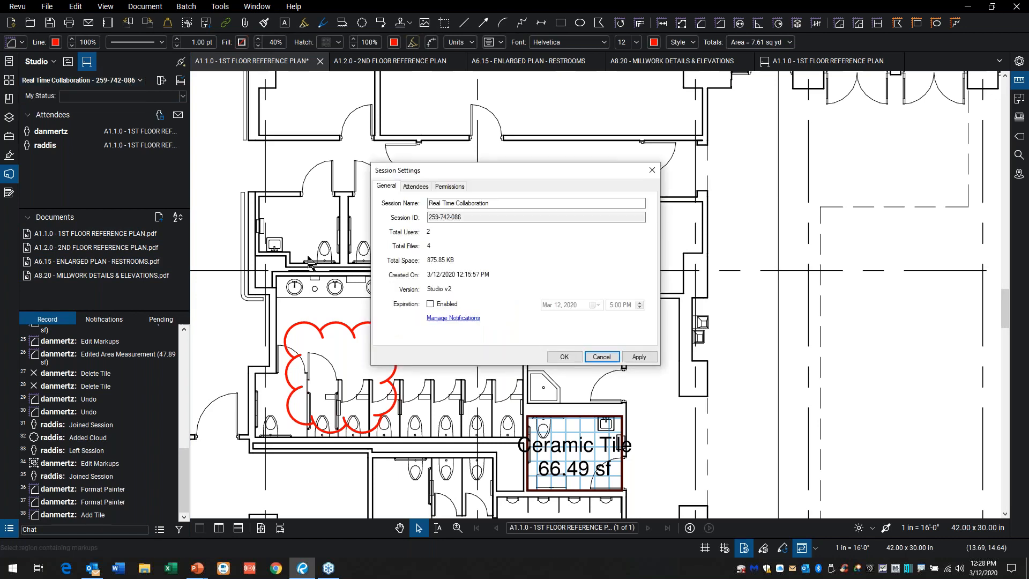
pyautogui.click(415, 187)
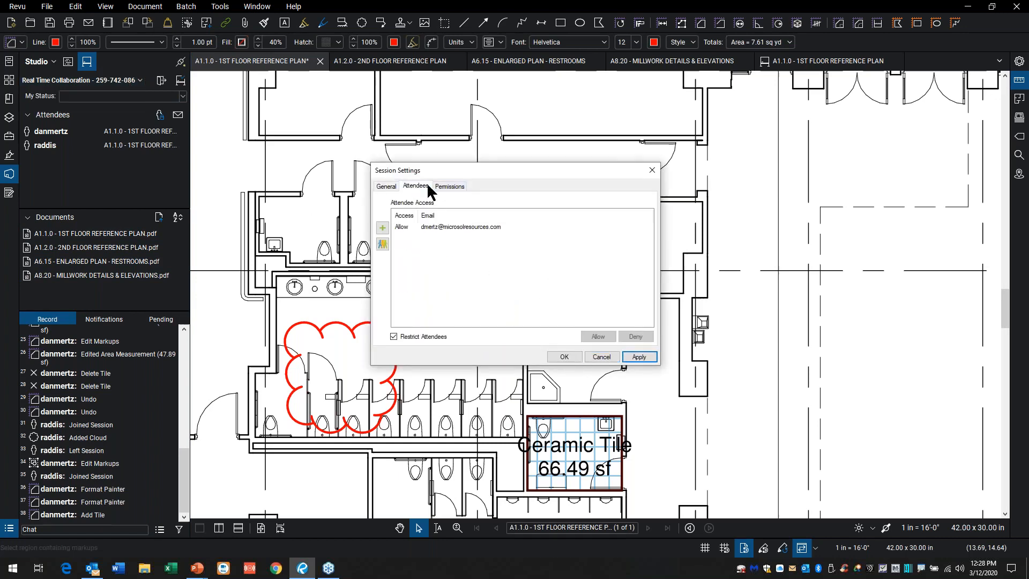
pyautogui.click(451, 188)
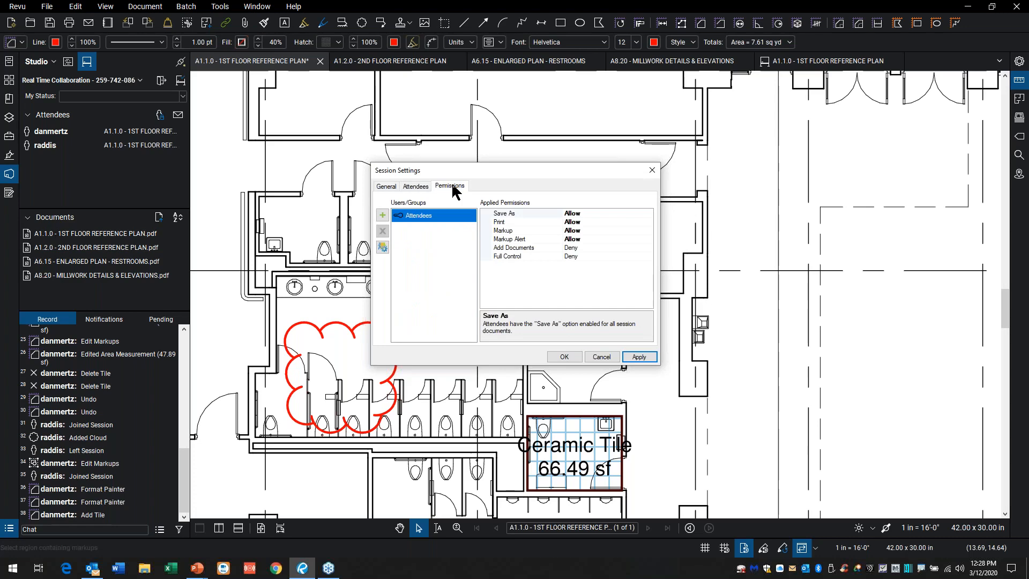
pyautogui.click(596, 356)
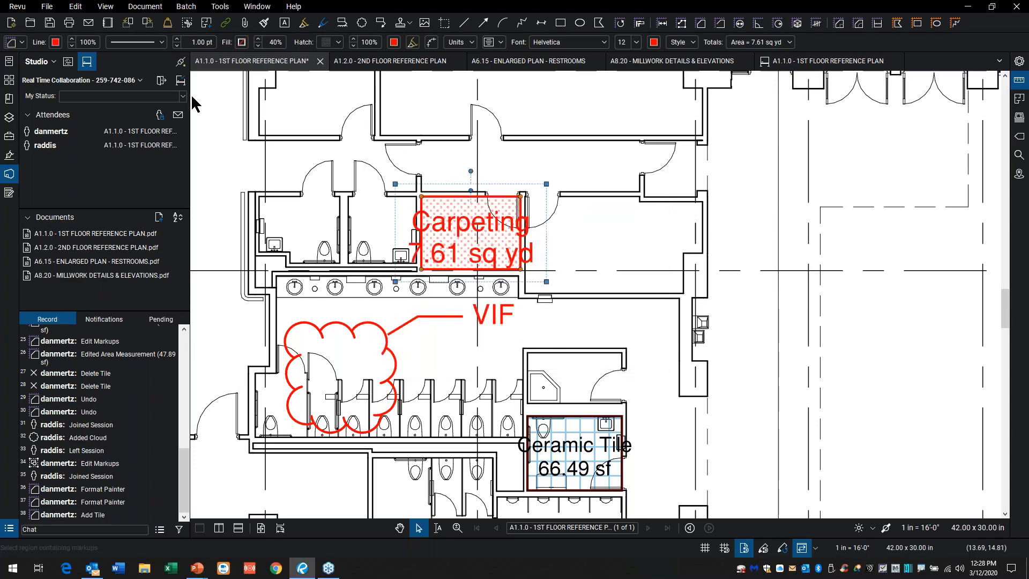
# Step: Review the Finish Session options for included markups, file saving and report generation, and cancel without finishing the session
pyautogui.hotkey('ctrl', '2')
pyautogui.moveTo(188, 84); pyautogui.dragTo(353, 194)
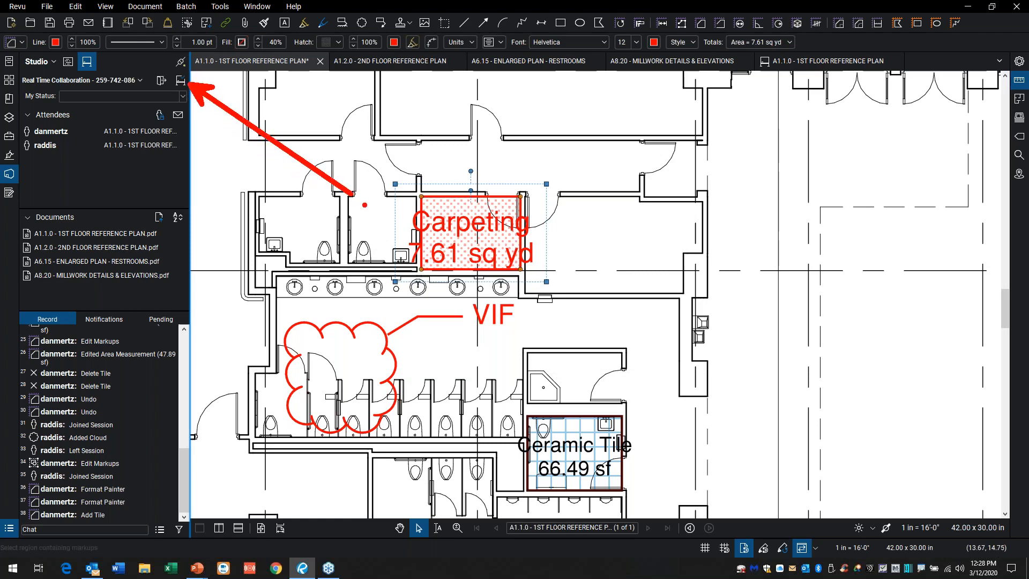
pyautogui.press('Escape')
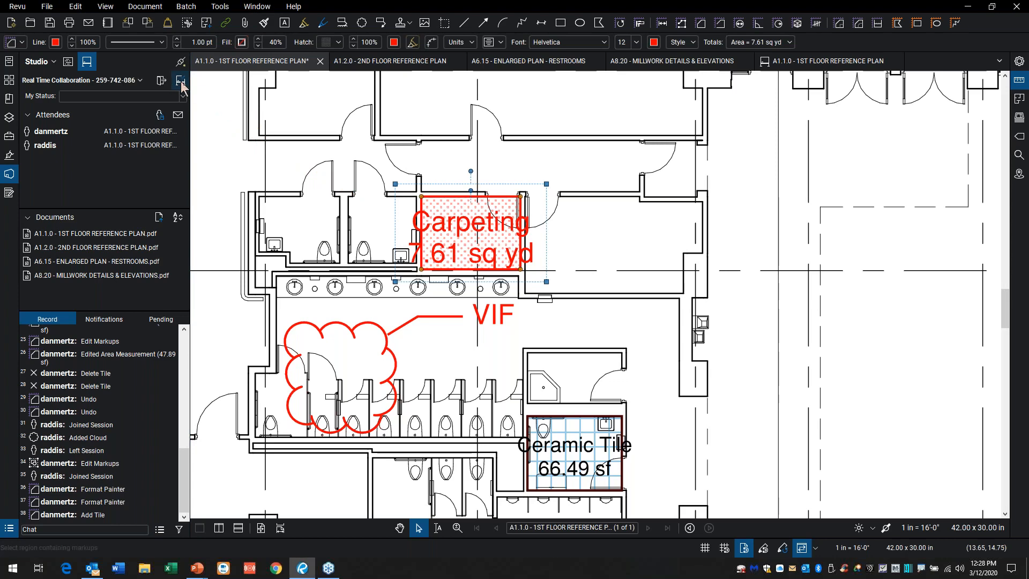
pyautogui.click(181, 81)
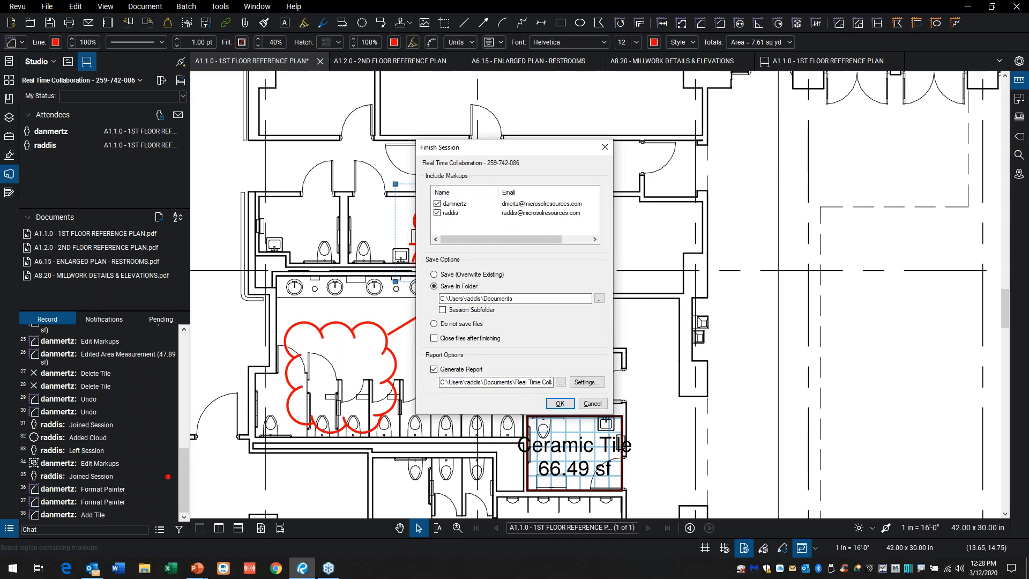
pyautogui.moveTo(154, 510)
pyautogui.mouseDown()
pyautogui.moveTo(187, 541)
pyautogui.moveTo(153, 528)
pyautogui.mouseUp()
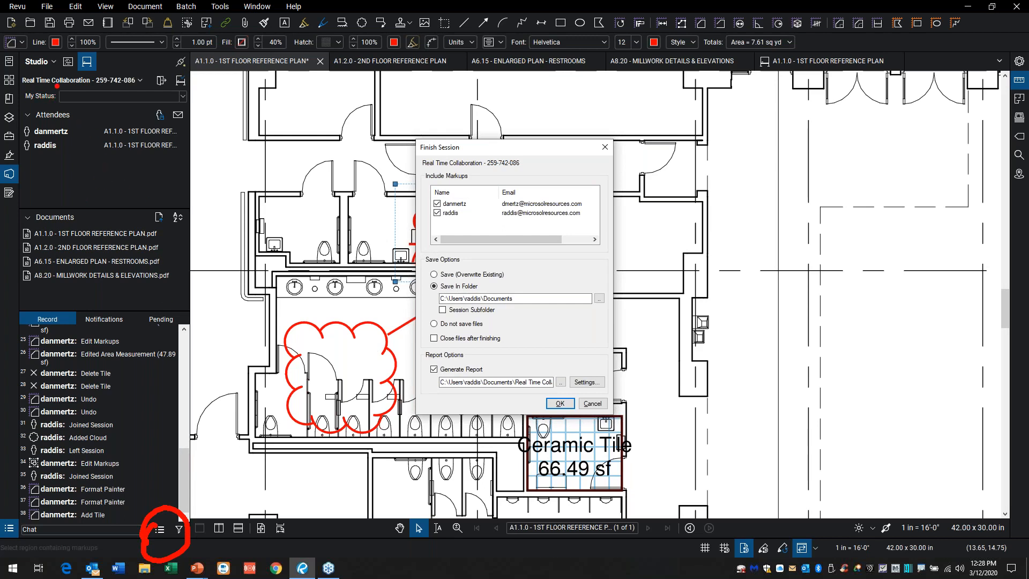
pyautogui.moveTo(56, 52)
pyautogui.mouseDown()
pyautogui.moveTo(110, 83)
pyautogui.moveTo(61, 97)
pyautogui.mouseUp()
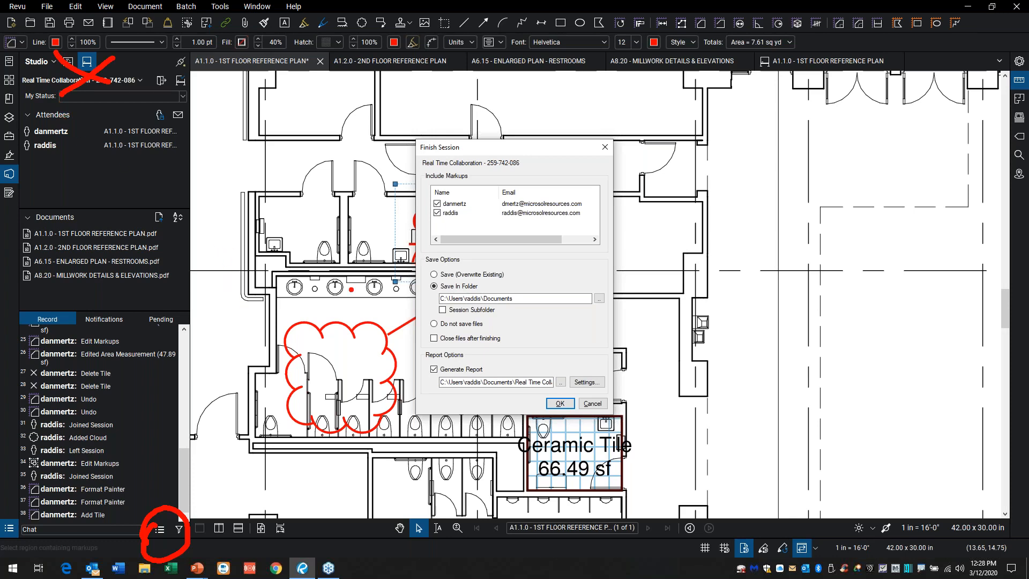
pyautogui.press('Escape')
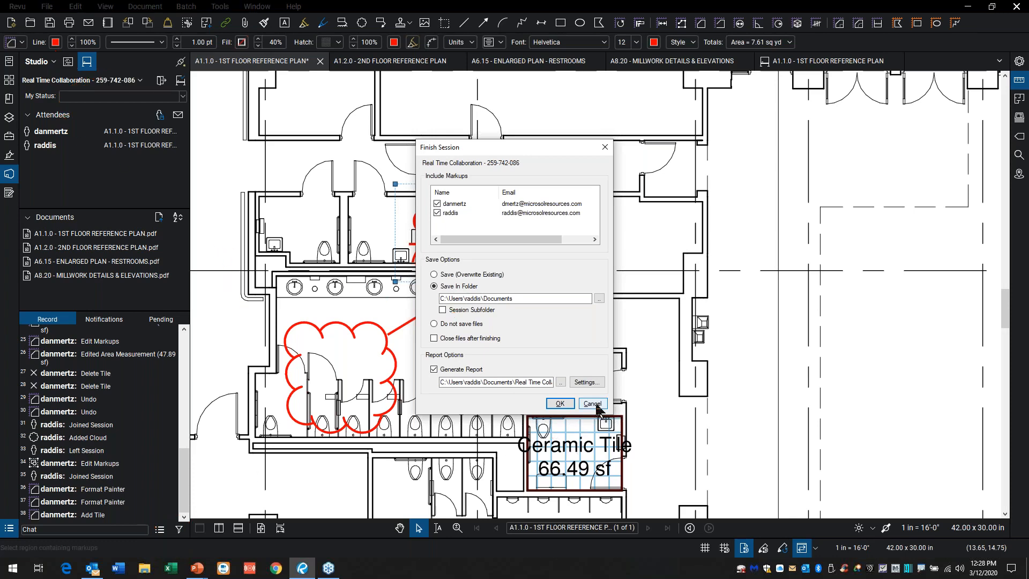
pyautogui.click(594, 404)
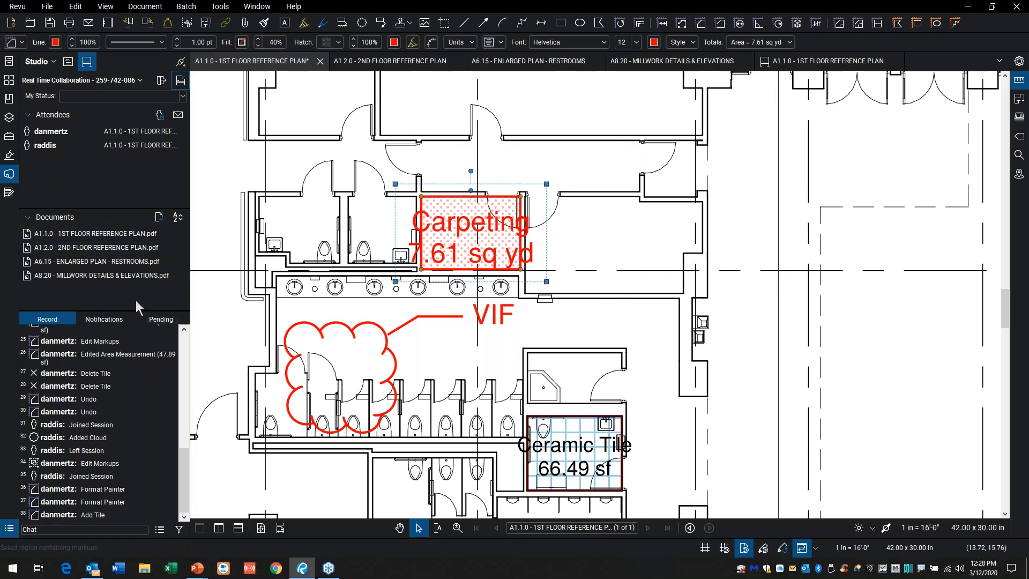
# Step: Leave the Real Time Collaboration session
pyautogui.click(164, 84)
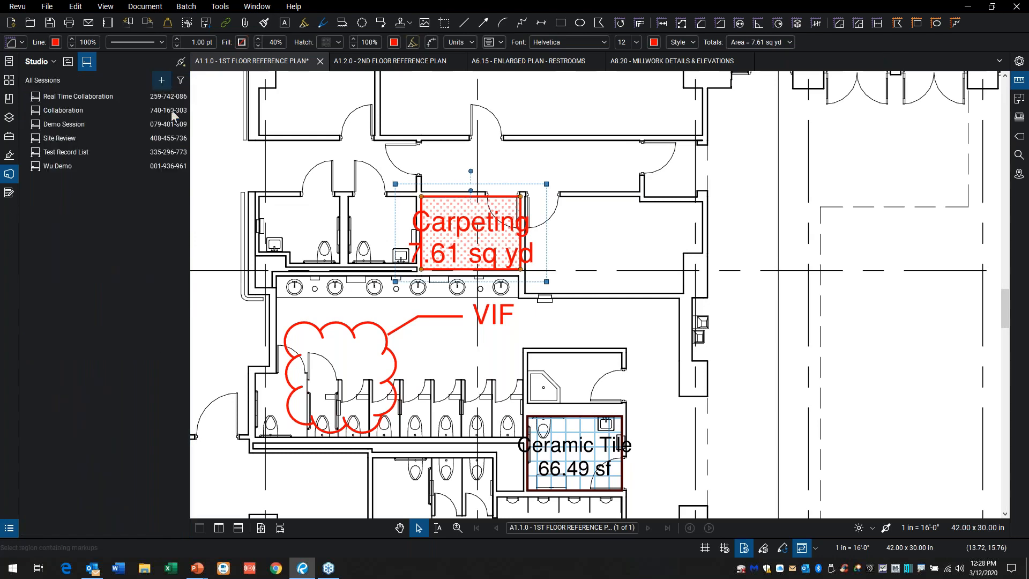
# Step: Show the list of Studio projects instead of sessions
pyautogui.click(71, 64)
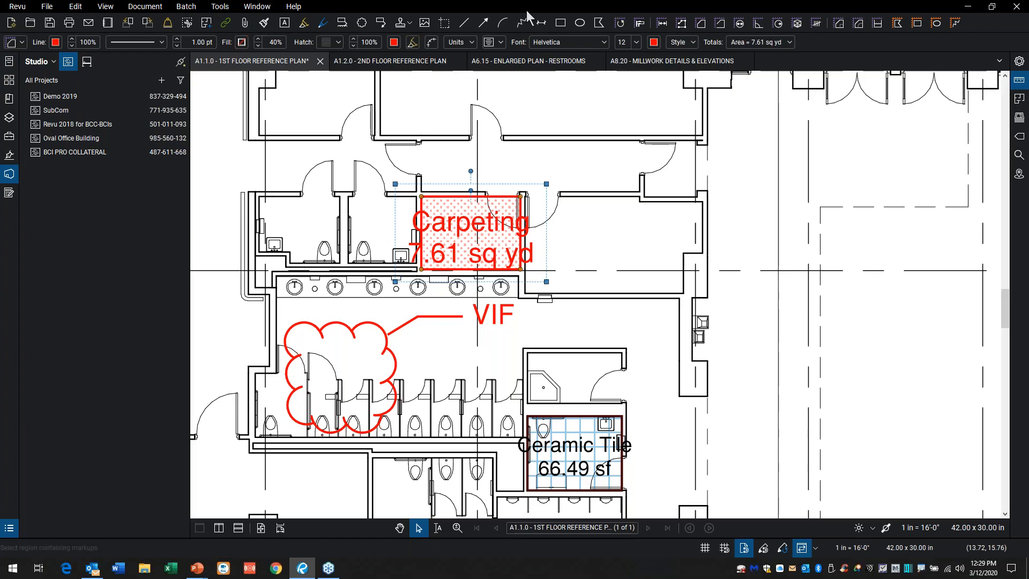
# Step: End the PowerPoint slide show and minimize the open windows to reach the desktop
pyautogui.click(970, 8)
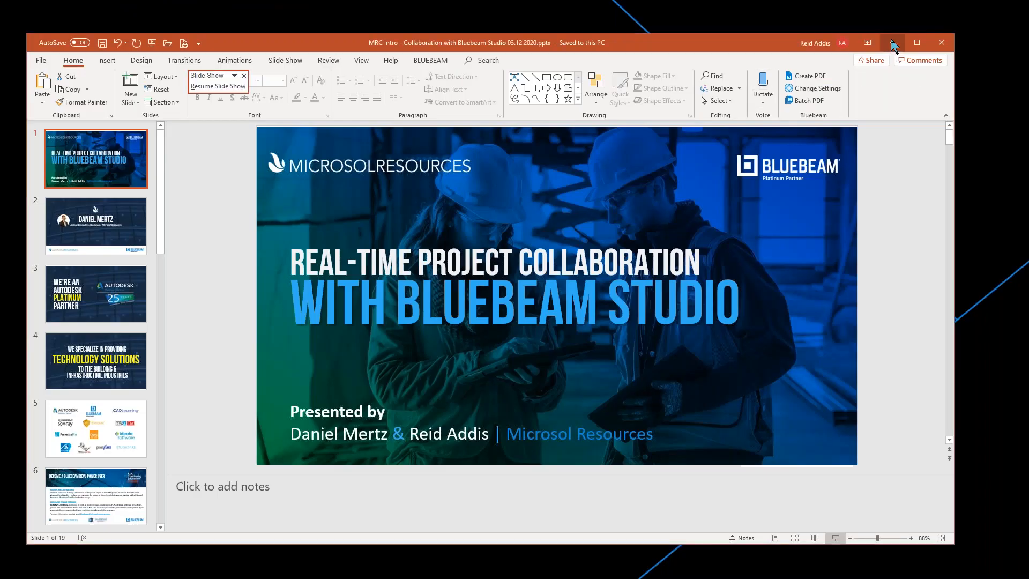
pyautogui.click(892, 43)
pyautogui.hotkey('alt', 'Tab')
pyautogui.press('super')
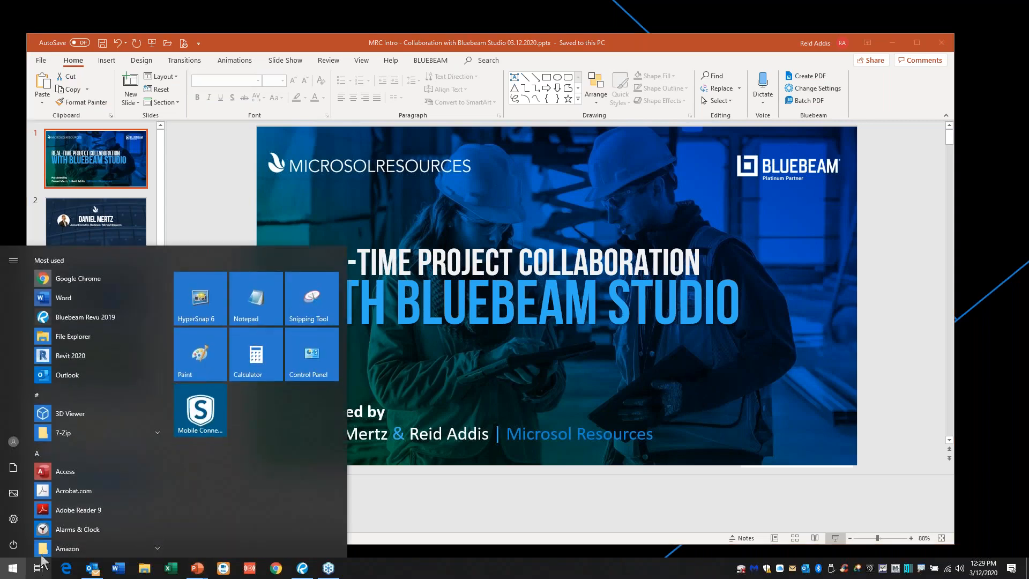
pyautogui.rightClick(445, 573)
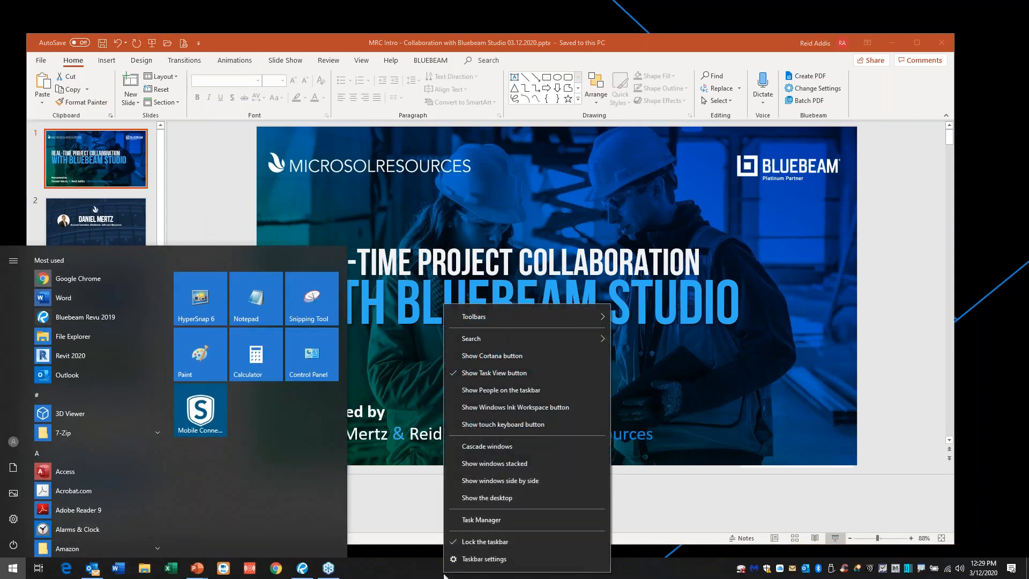
pyautogui.click(491, 497)
pyautogui.click(469, 569)
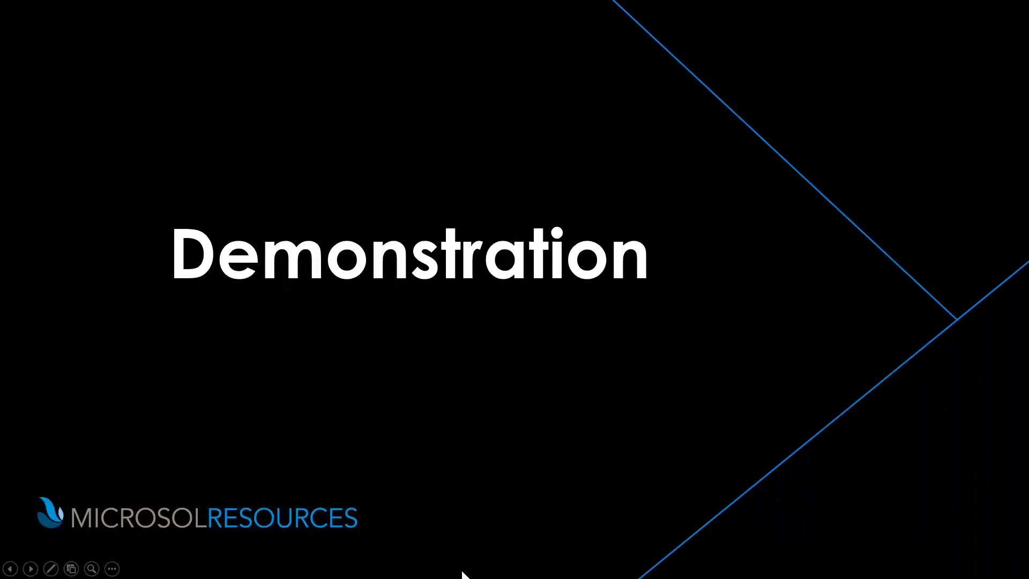
pyautogui.press('Escape')
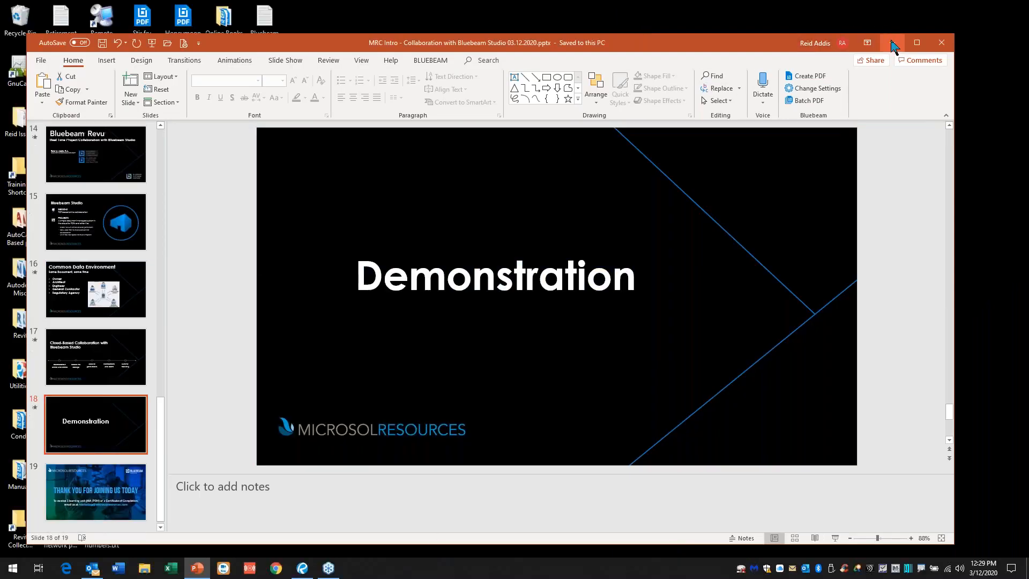
pyautogui.click(891, 43)
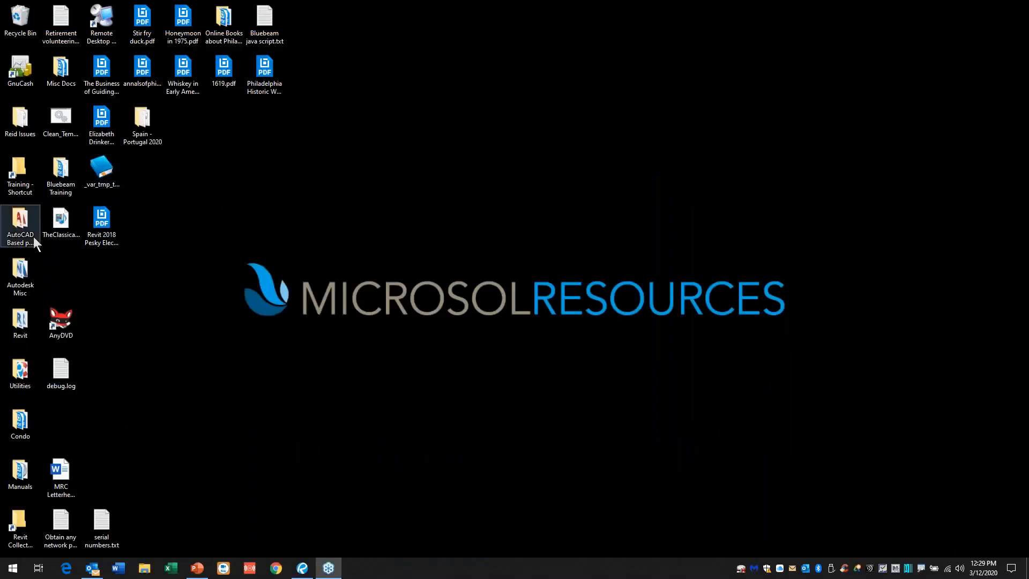
# Step: Launch AutoCAD 2020 from the desktop's AutoCAD Based products folder and close the folder window
pyautogui.doubleClick(18, 228)
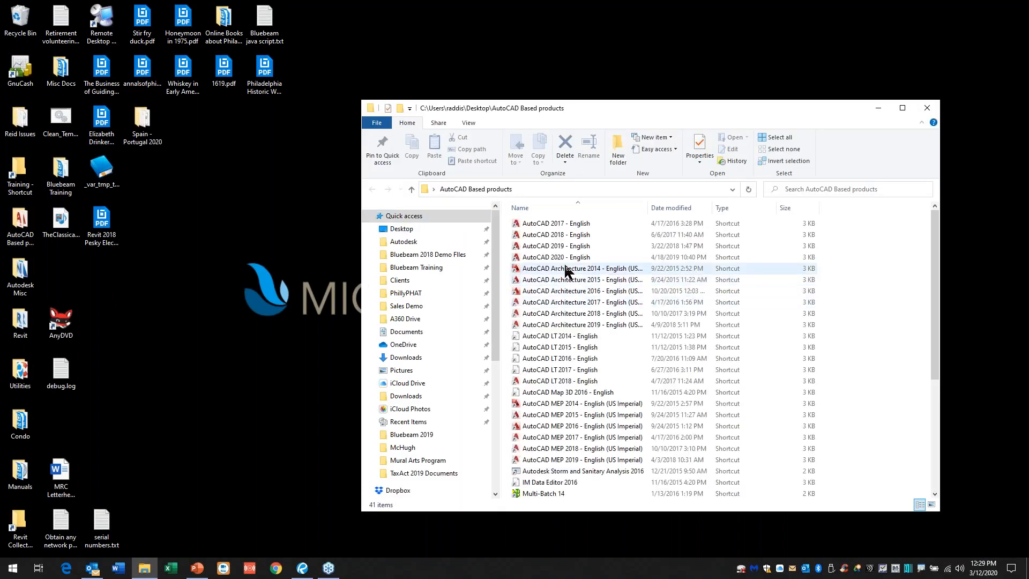
pyautogui.doubleClick(561, 258)
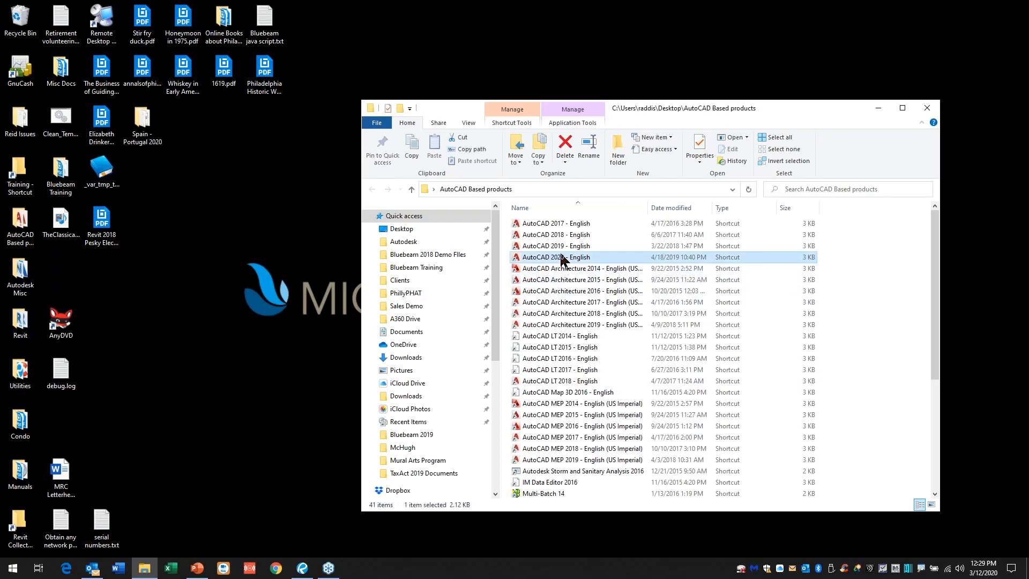
pyautogui.click(929, 110)
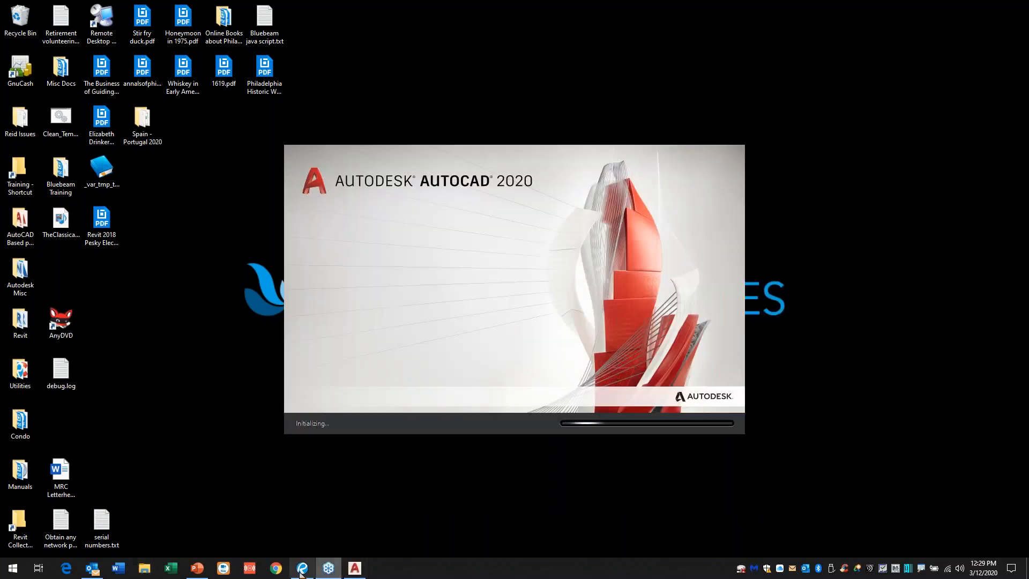
# Step: Restart the PowerPoint slide show from the Demonstration slide and switch back to Bluebeam Revu
pyautogui.click(197, 568)
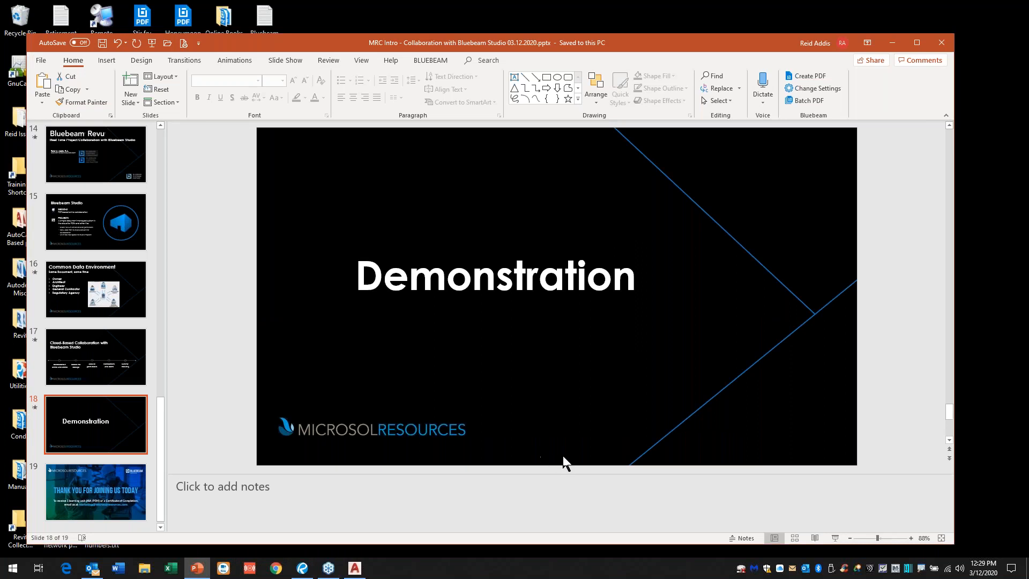
pyautogui.click(833, 538)
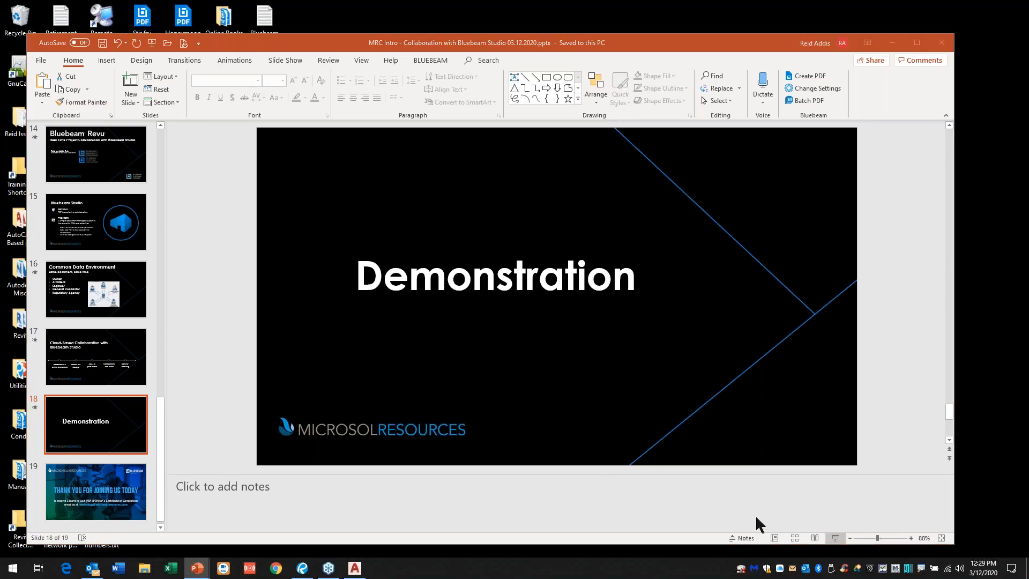
pyautogui.hotkey('alt', 'Tab')
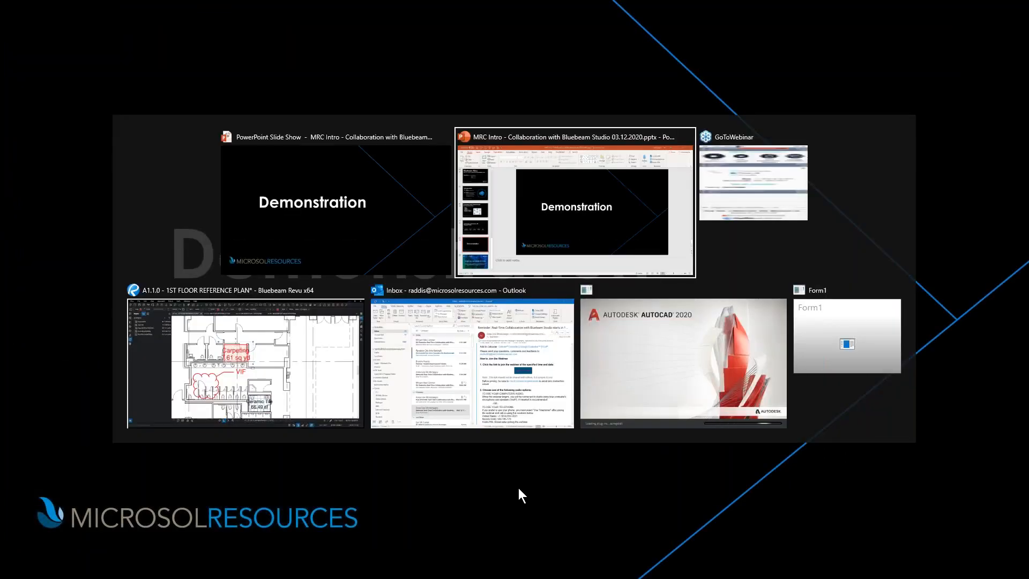
pyautogui.click(222, 395)
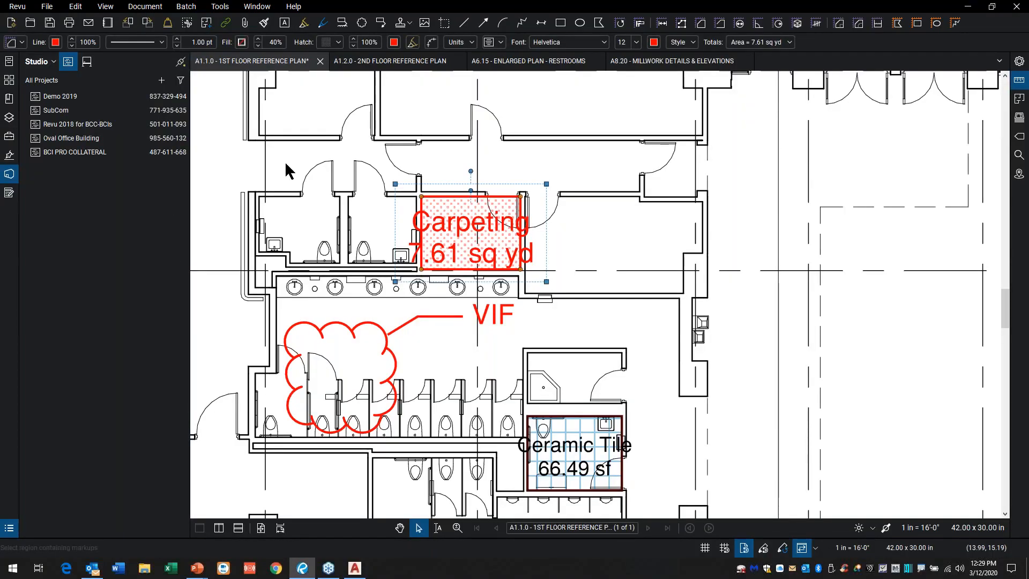
# Step: Close all four open drawings, saving the changes to A1.1.0 - 1ST FLOOR REFERENCE PLAN
pyautogui.click(742, 61)
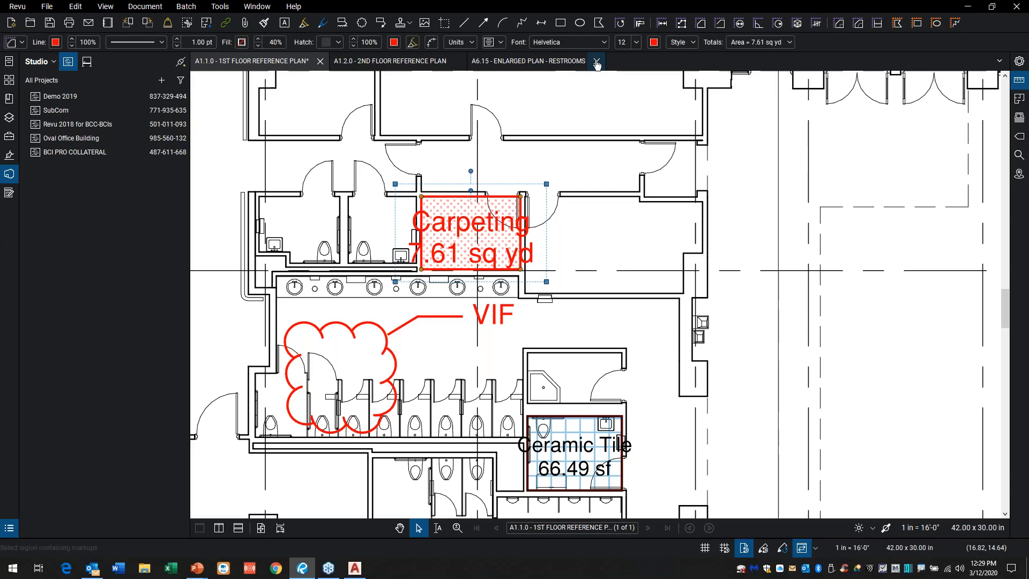
pyautogui.click(596, 63)
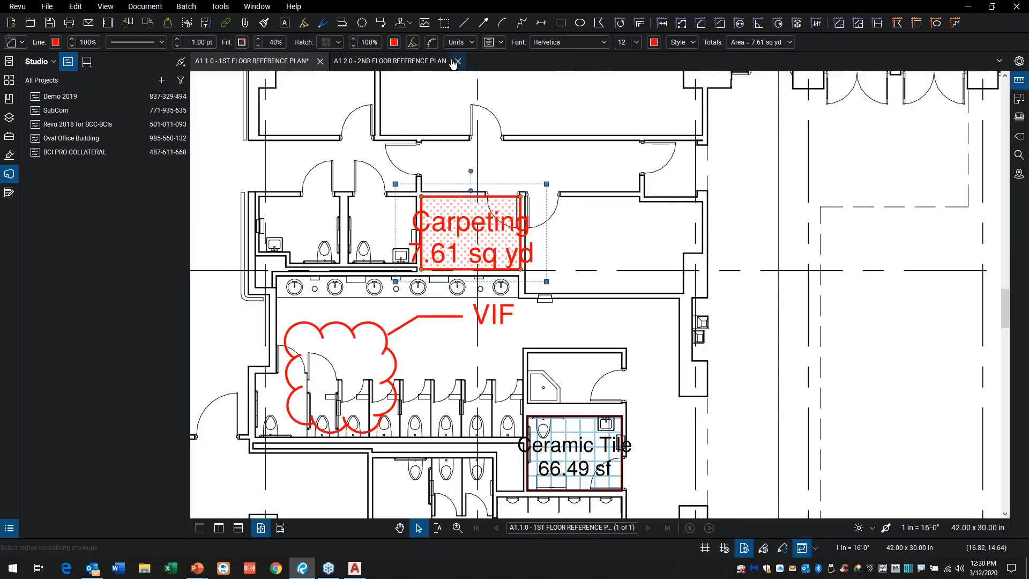
pyautogui.click(457, 61)
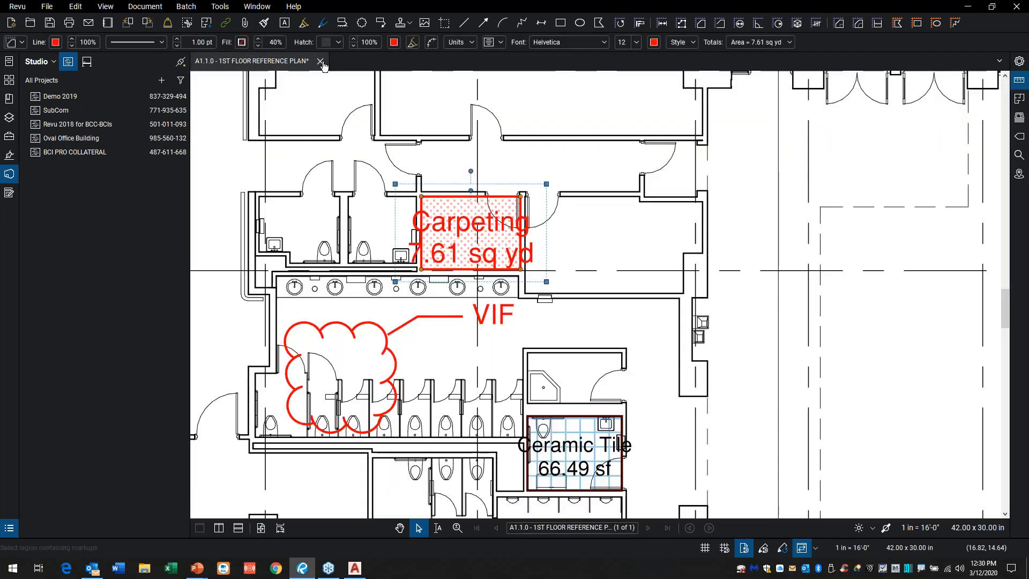
pyautogui.click(320, 61)
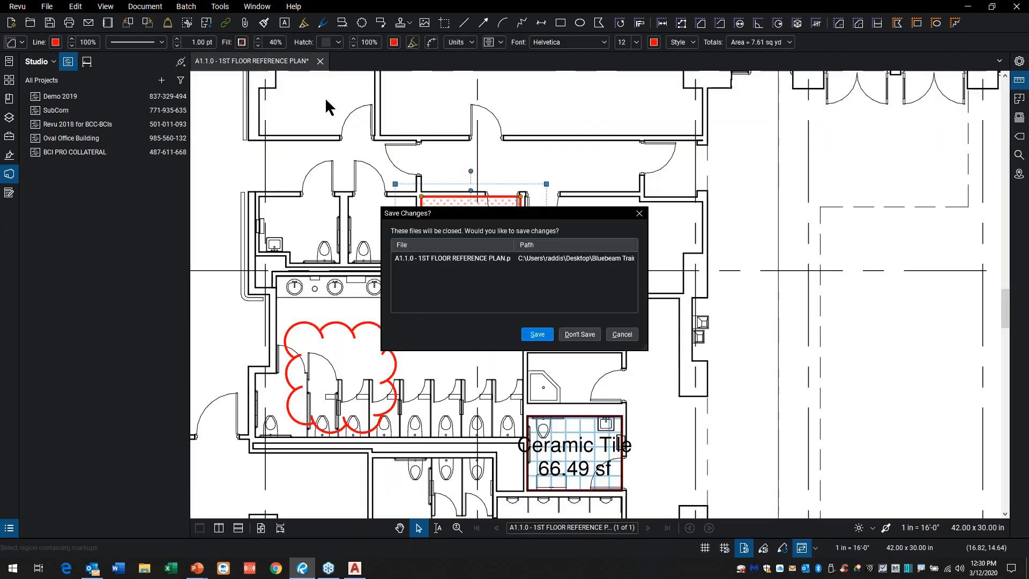
pyautogui.click(533, 333)
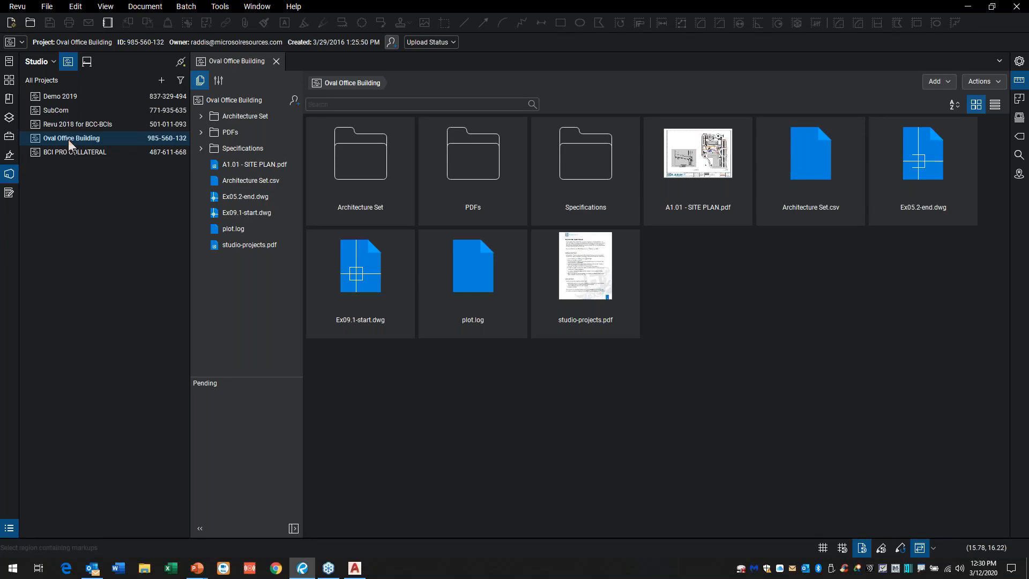
# Step: Create a new Studio project named "New Project"
pyautogui.click(162, 81)
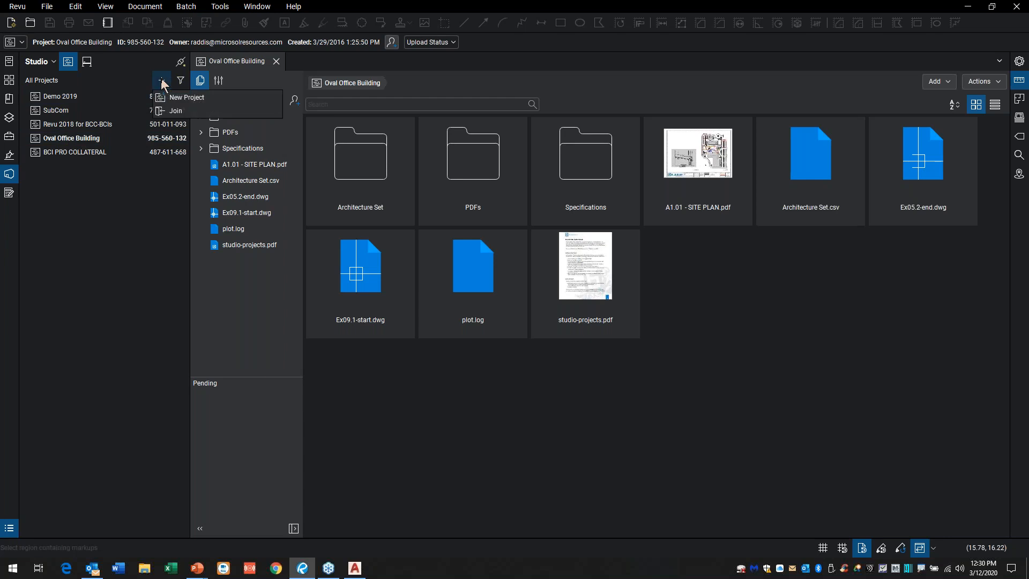
pyautogui.click(187, 99)
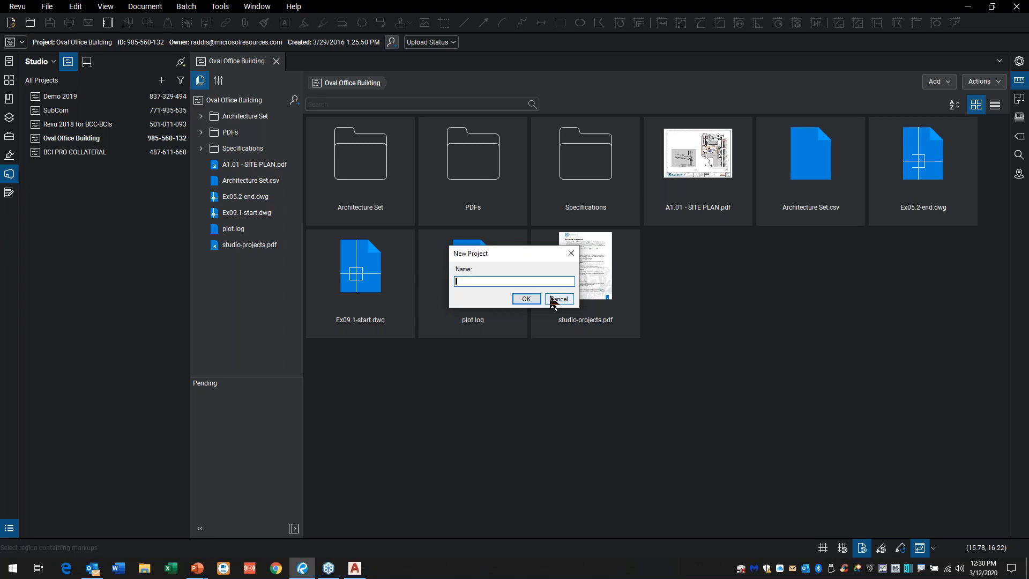
pyautogui.write('New Project')
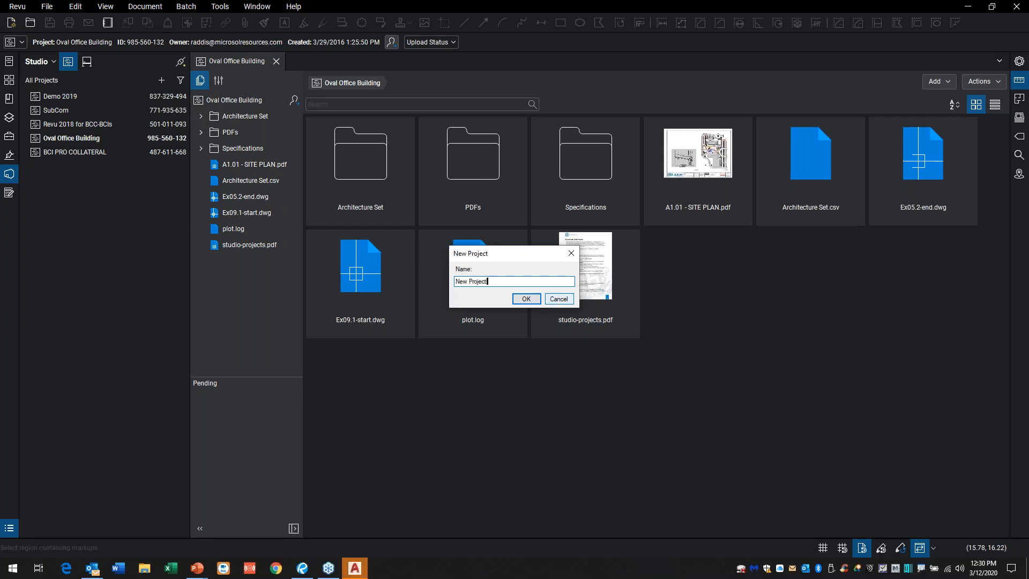
pyautogui.click(526, 299)
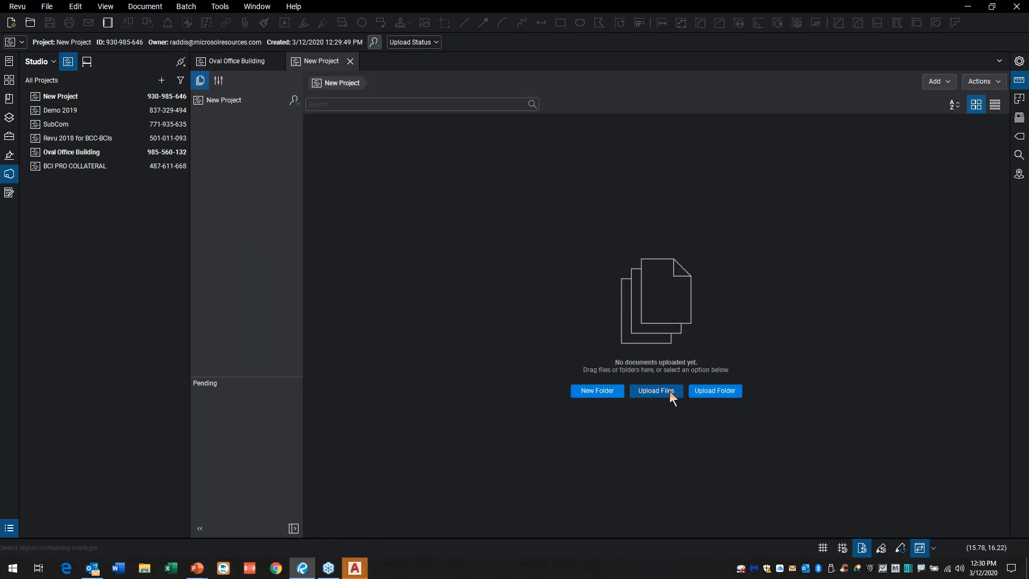
# Step: Upload the Bluebeam 2019 folder from Sales Demo on the local C drive to New Project
pyautogui.click(719, 391)
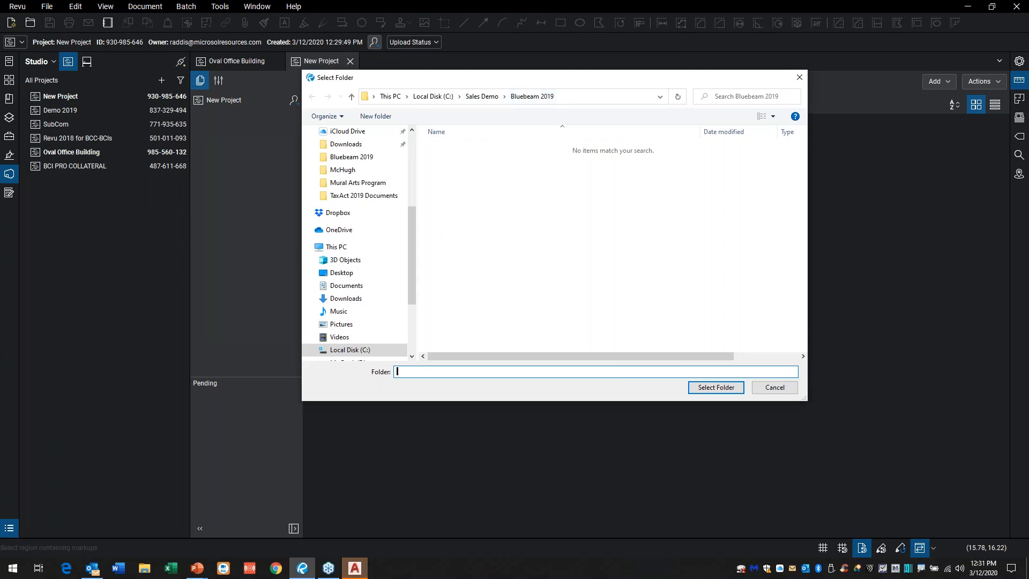
pyautogui.click(716, 387)
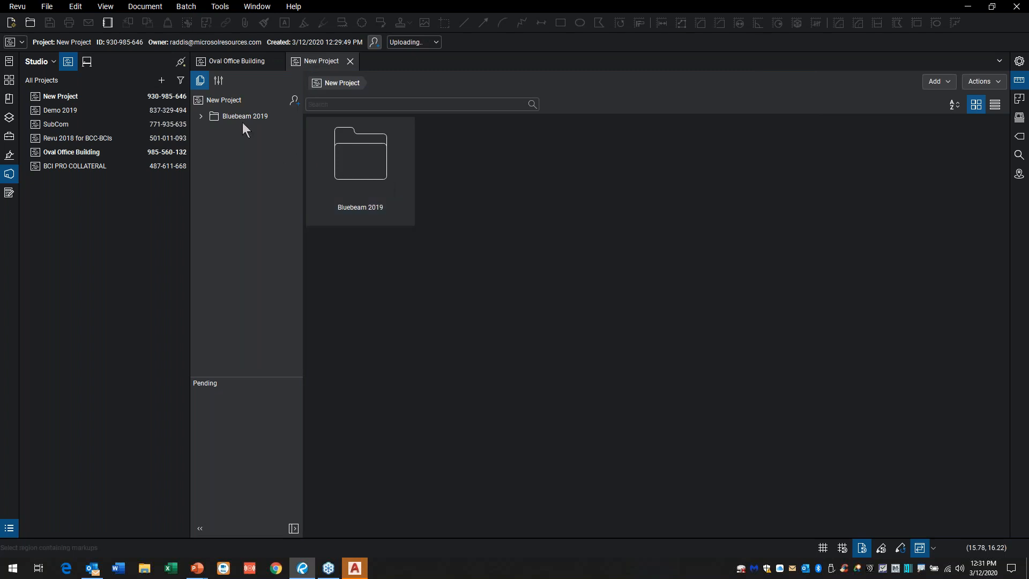
# Step: Look through the files of the uploaded Bluebeam 2019 folder in New Project
pyautogui.click(201, 117)
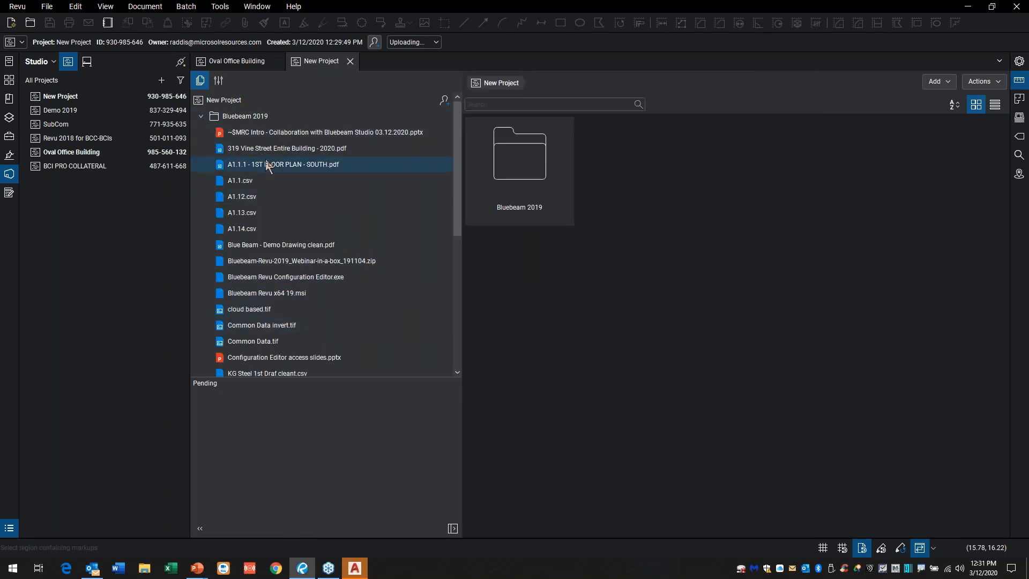
pyautogui.click(278, 148)
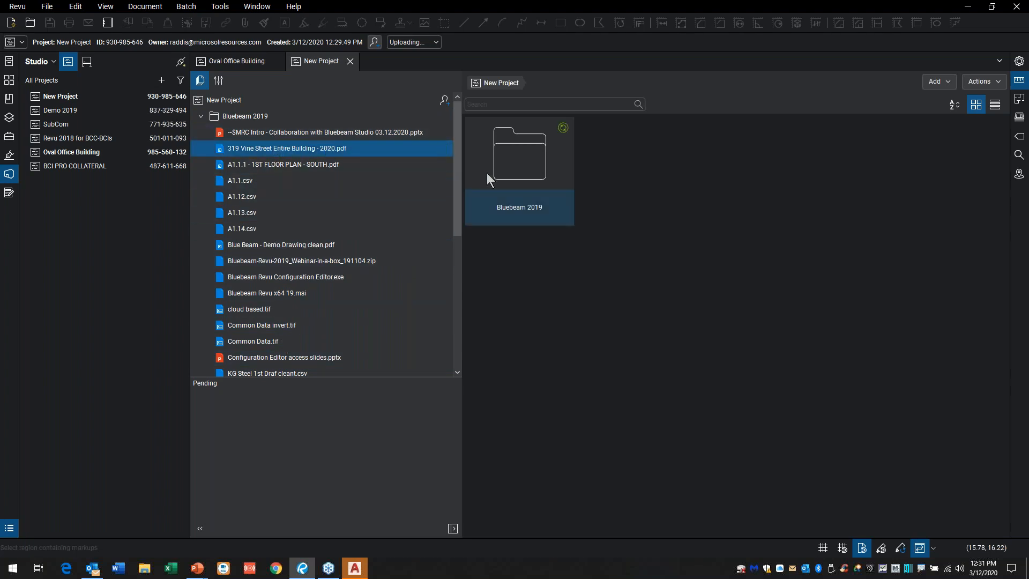
pyautogui.doubleClick(502, 173)
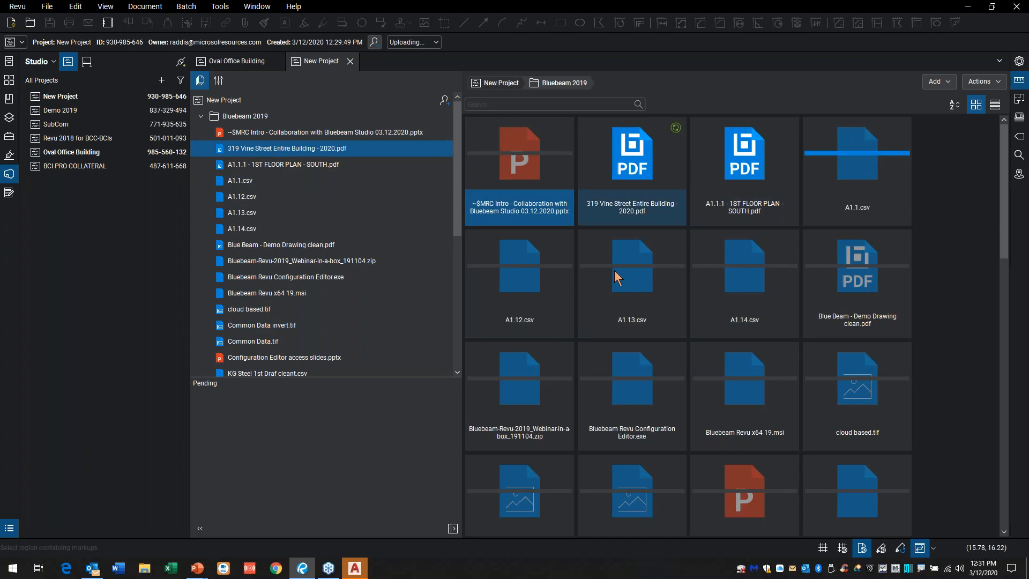
pyautogui.scroll(-3, 744, 292)
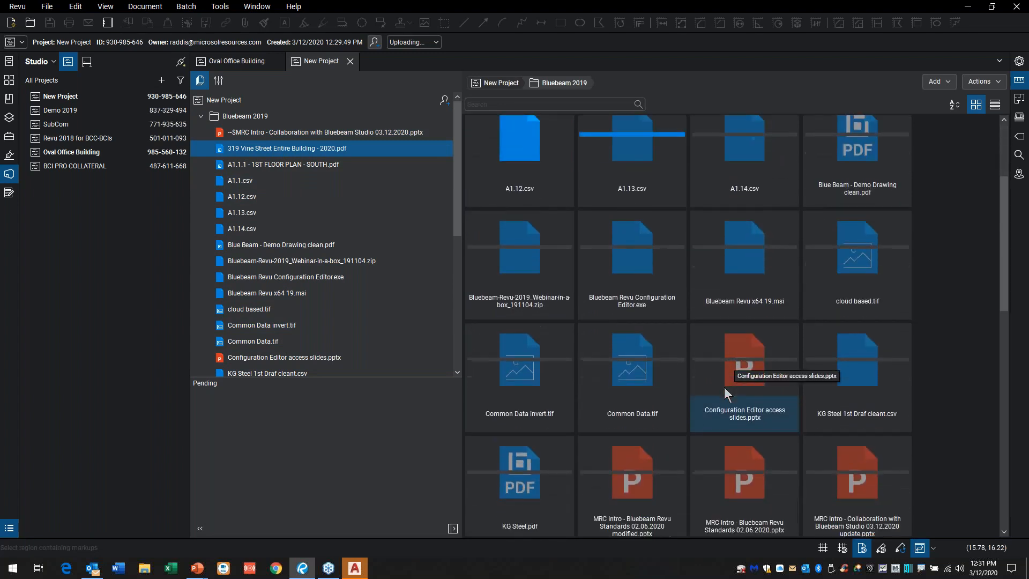
pyautogui.scroll(1, 829, 311)
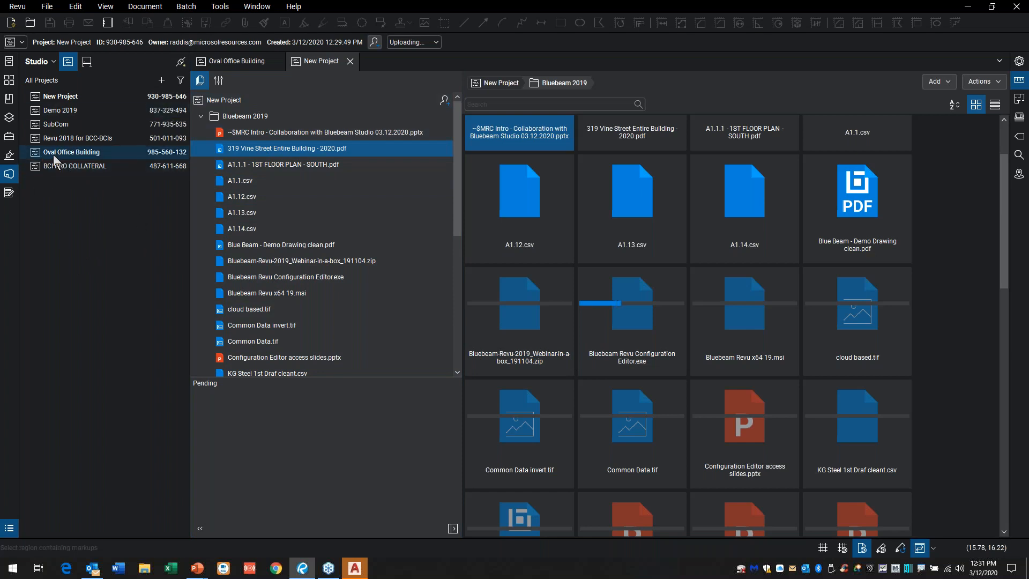
# Step: Look through the Architecture Set folder and its Originals drawings in the Oval Office Building project
pyautogui.click(245, 63)
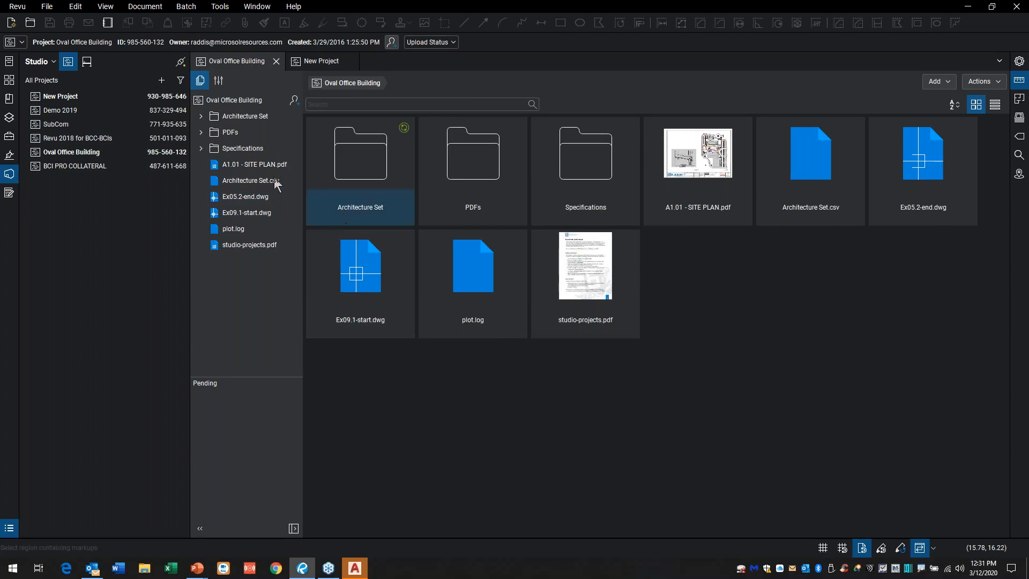
pyautogui.click(201, 116)
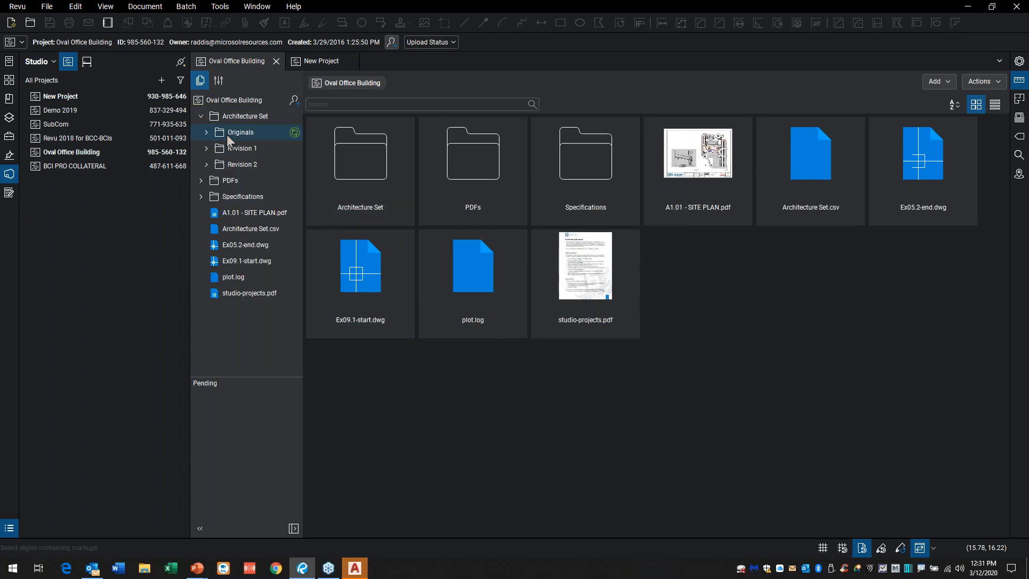
pyautogui.click(207, 133)
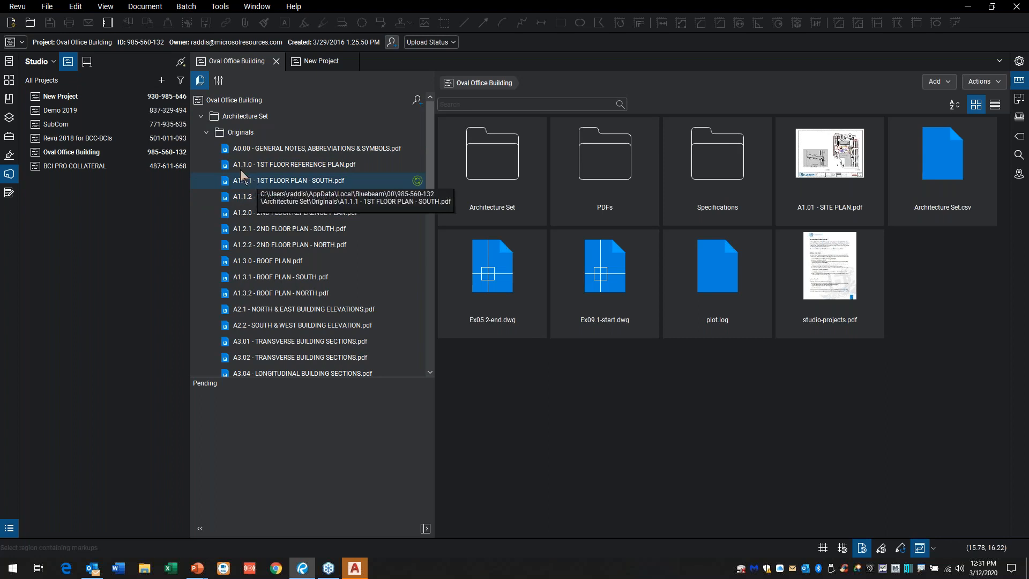
pyautogui.click(206, 132)
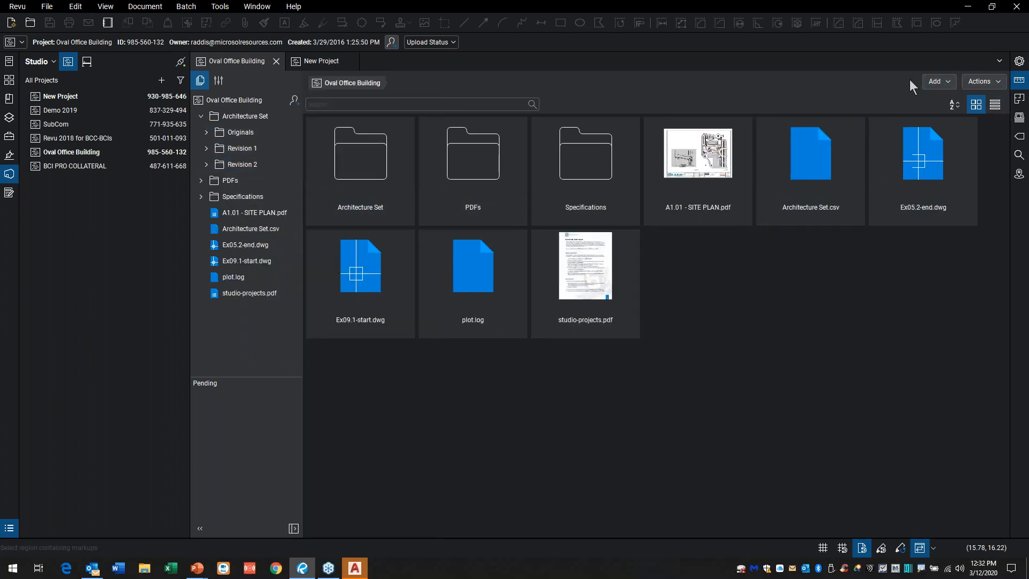
# Step: Look through the options for adding content and the available actions of the Oval Office Building project
pyautogui.click(949, 80)
pyautogui.click(949, 79)
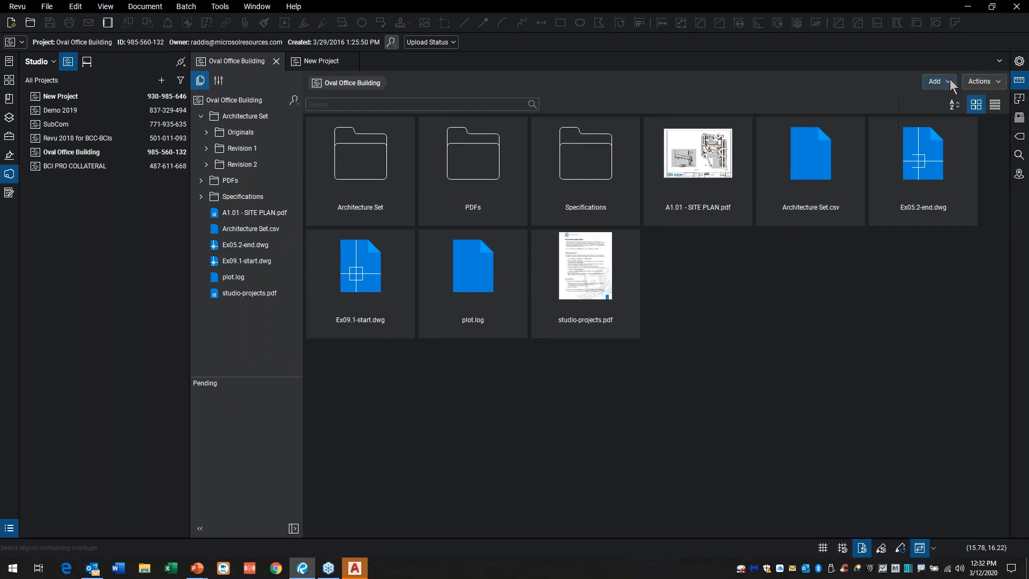
pyautogui.click(997, 81)
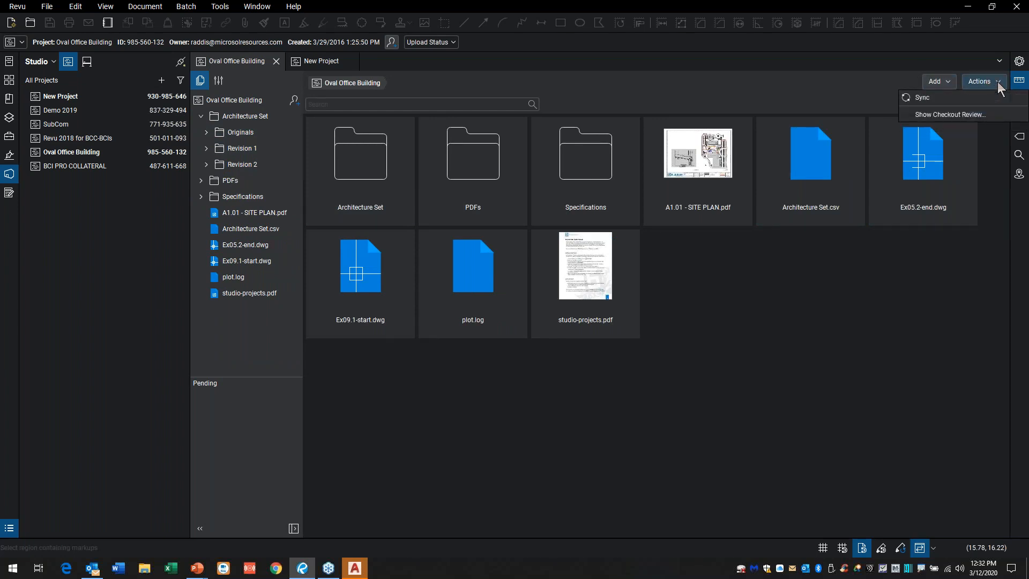
pyautogui.click(998, 84)
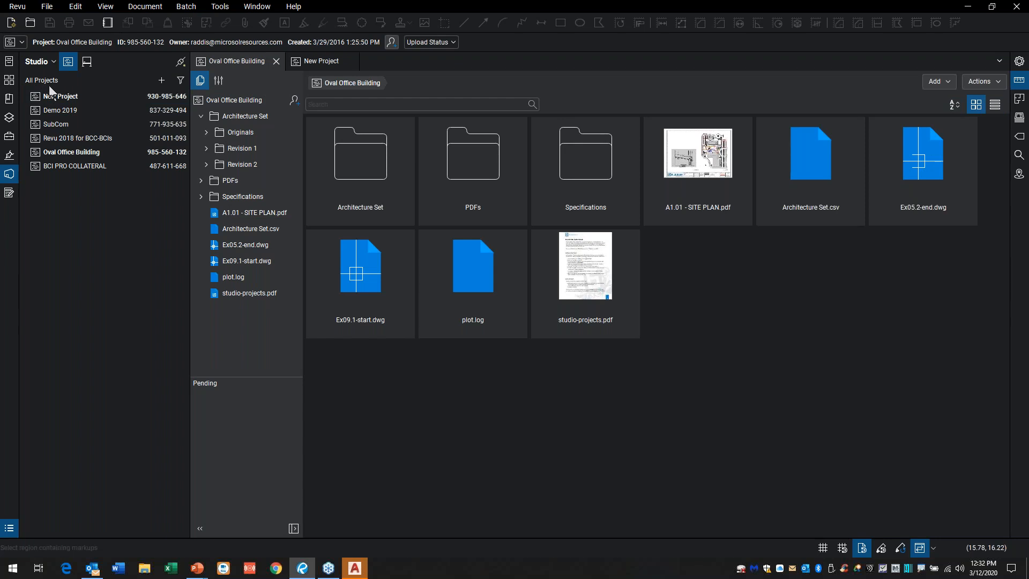
# Step: Review the general, user access and permissions settings of the Oval Office Building project
pyautogui.click(219, 80)
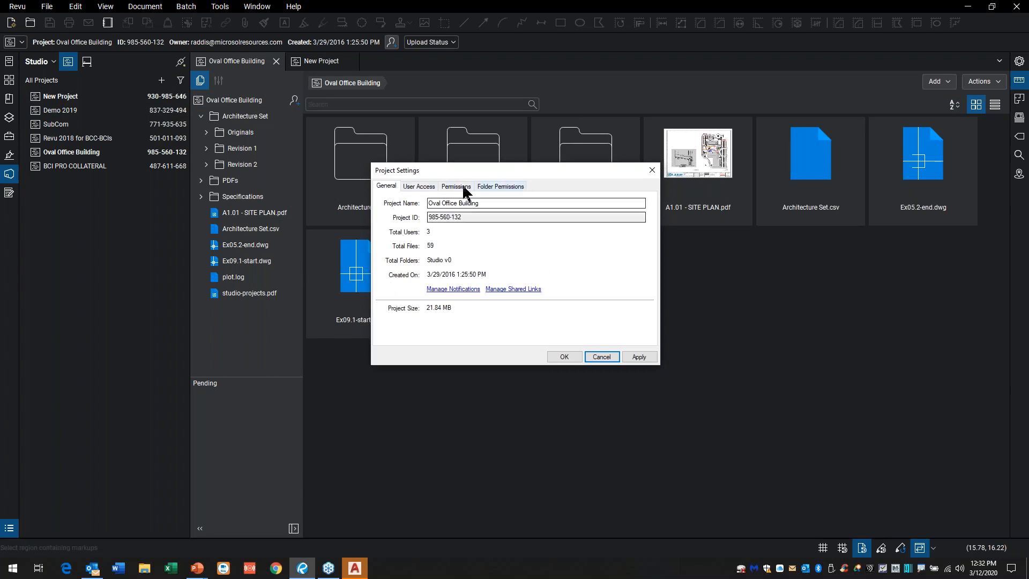
pyautogui.click(424, 186)
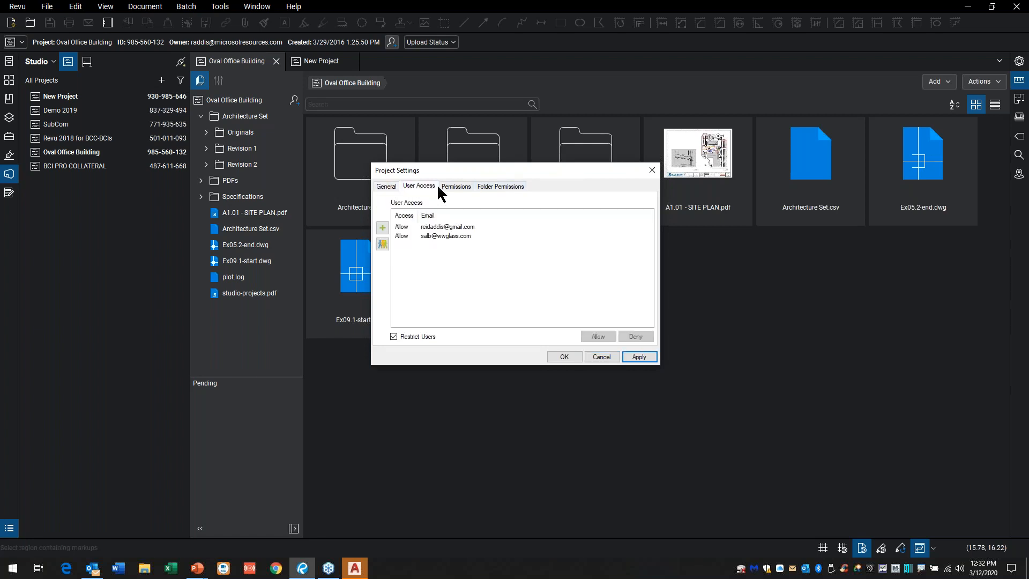
pyautogui.click(461, 187)
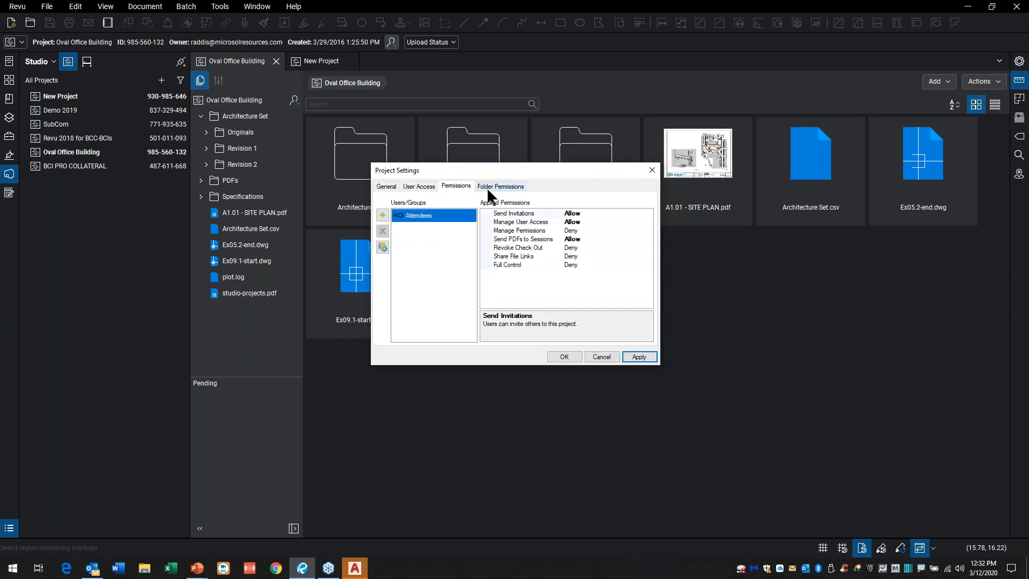
pyautogui.click(417, 186)
pyautogui.click(387, 186)
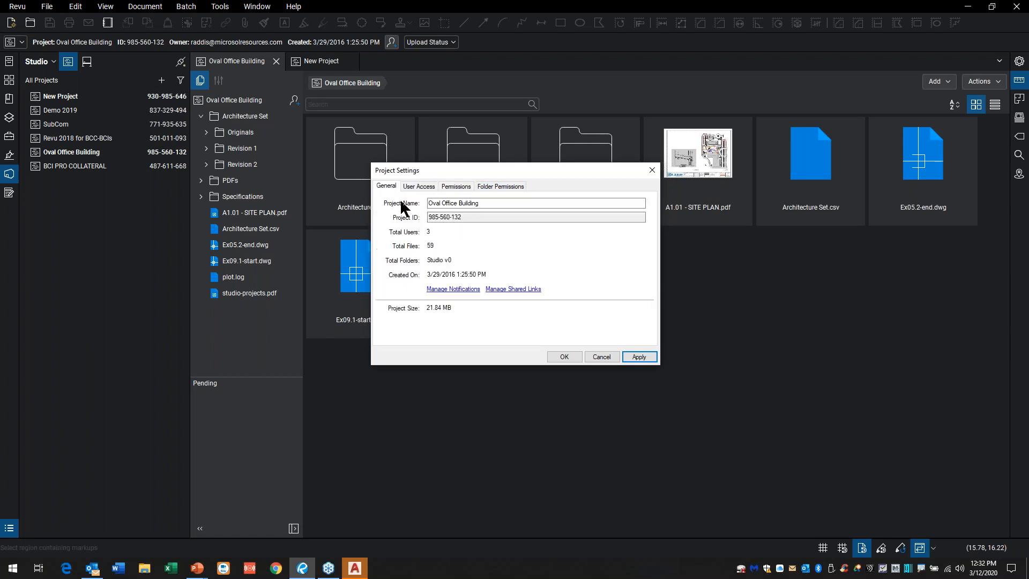
pyautogui.click(565, 359)
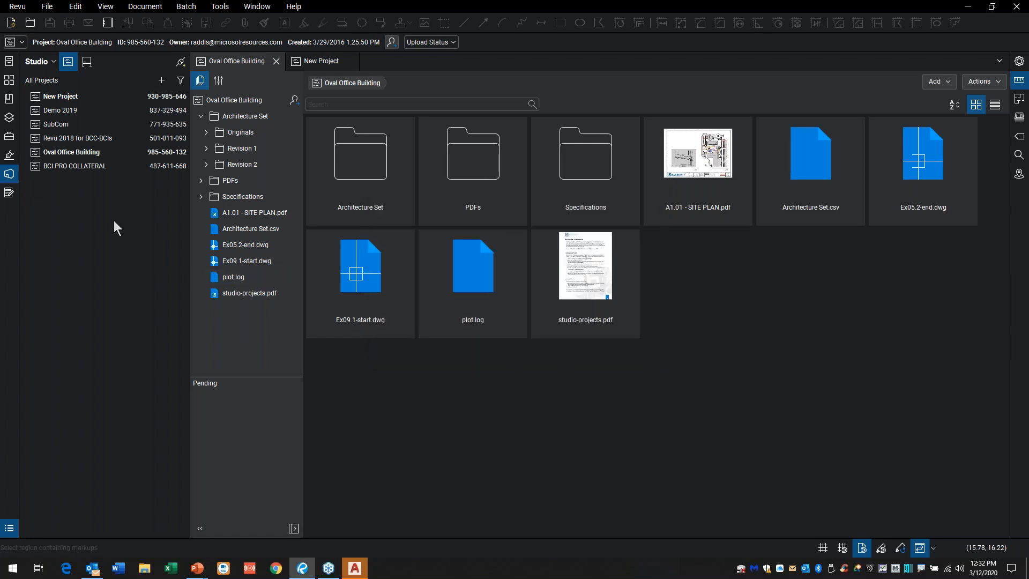
# Step: Check the Studio sign-in options, then the sync, checkout review and upload options of the Oval Office Building project
pyautogui.click(51, 63)
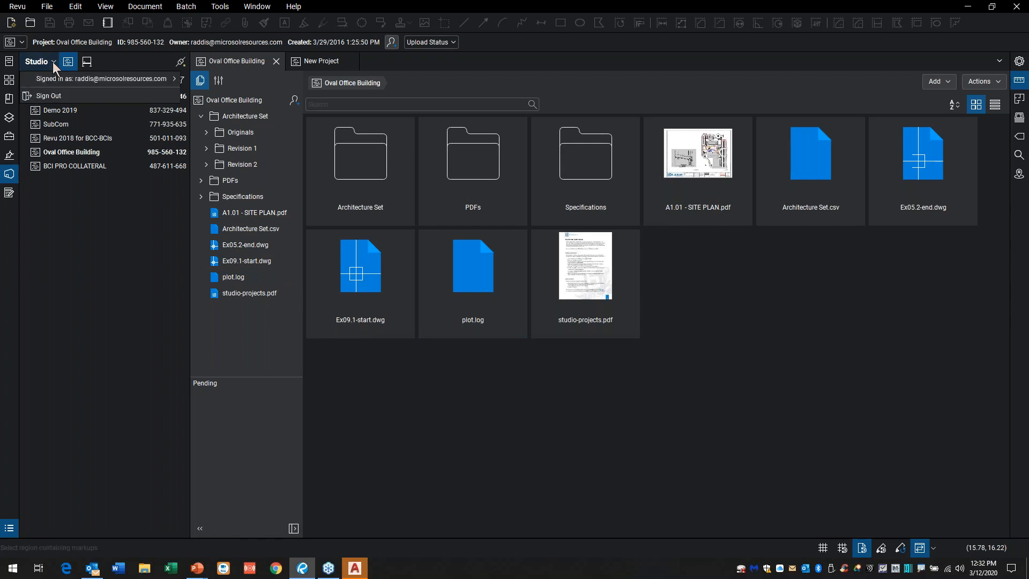
pyautogui.click(53, 62)
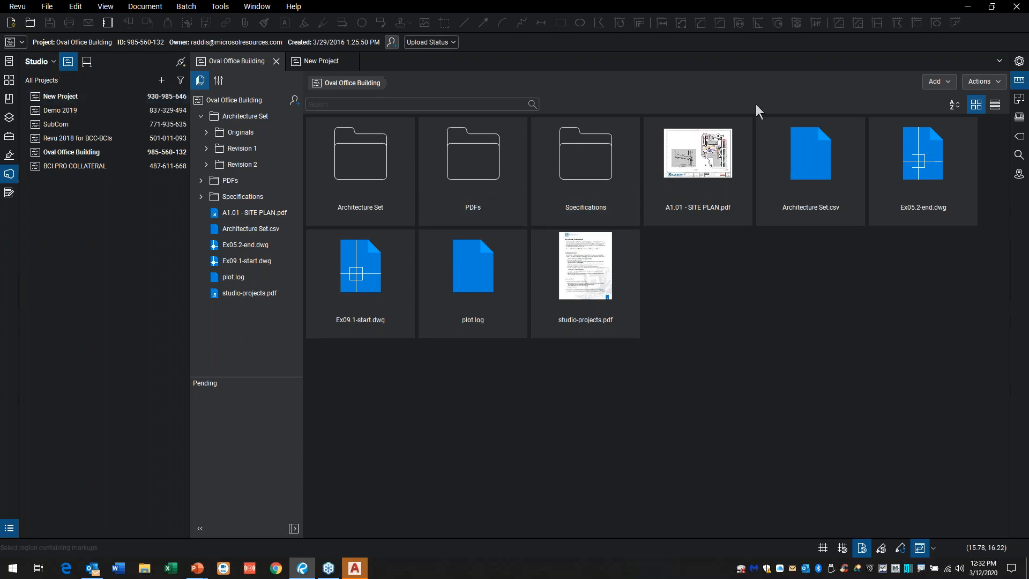
pyautogui.click(996, 85)
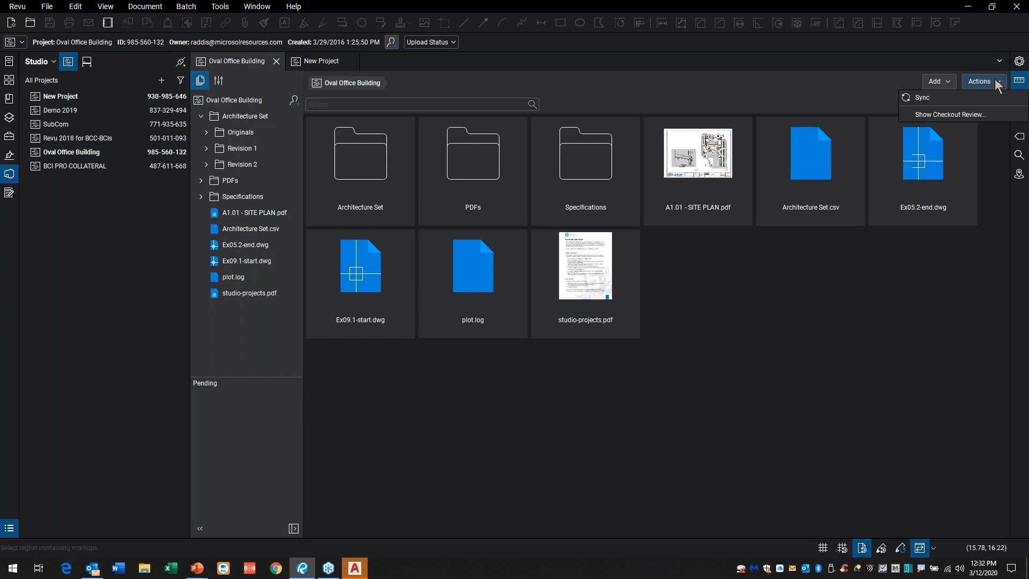
pyautogui.click(946, 82)
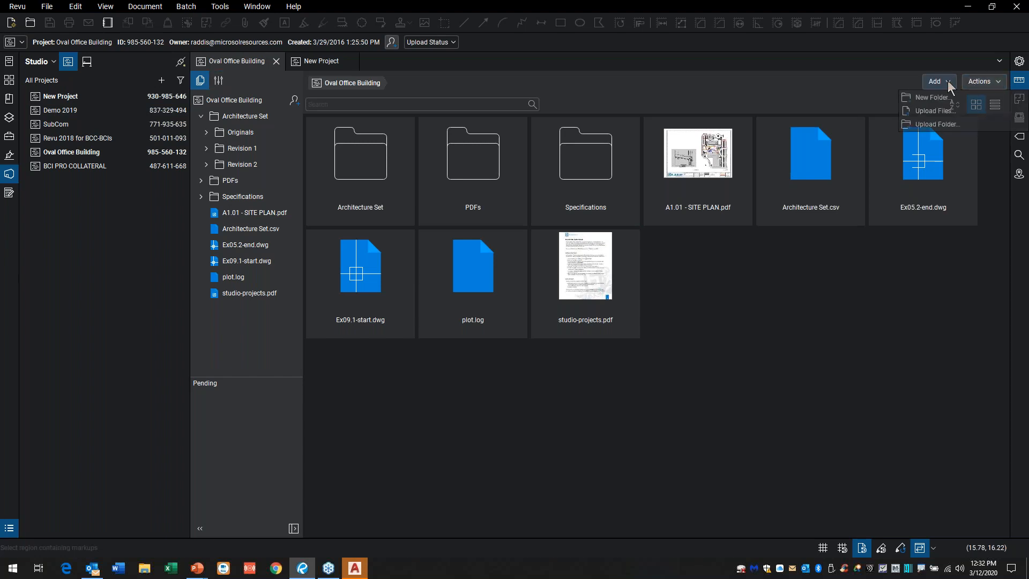
pyautogui.click(946, 81)
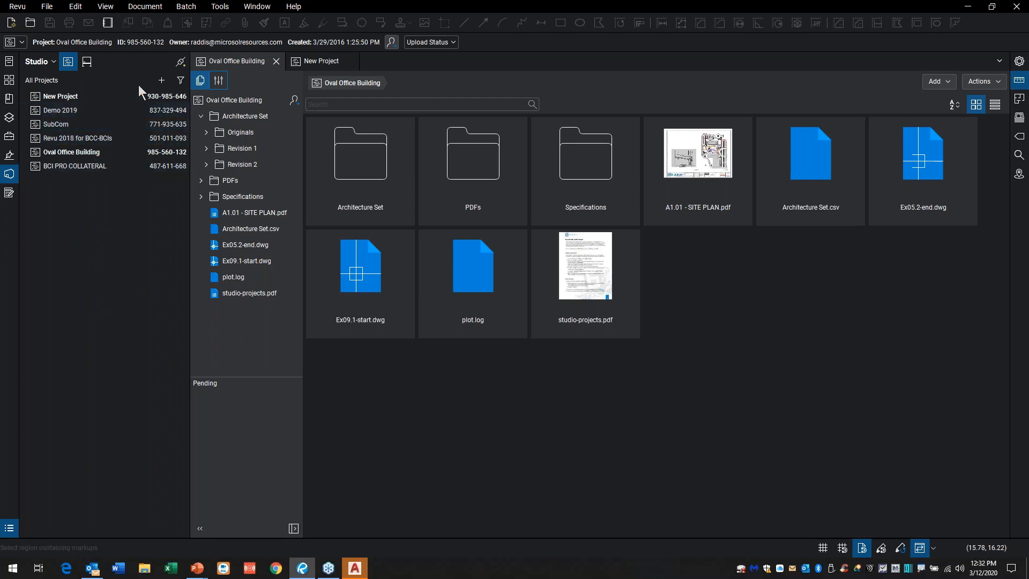
# Step: View the available Studio servers and revisit the general settings of the Oval Office Building project
pyautogui.click(52, 61)
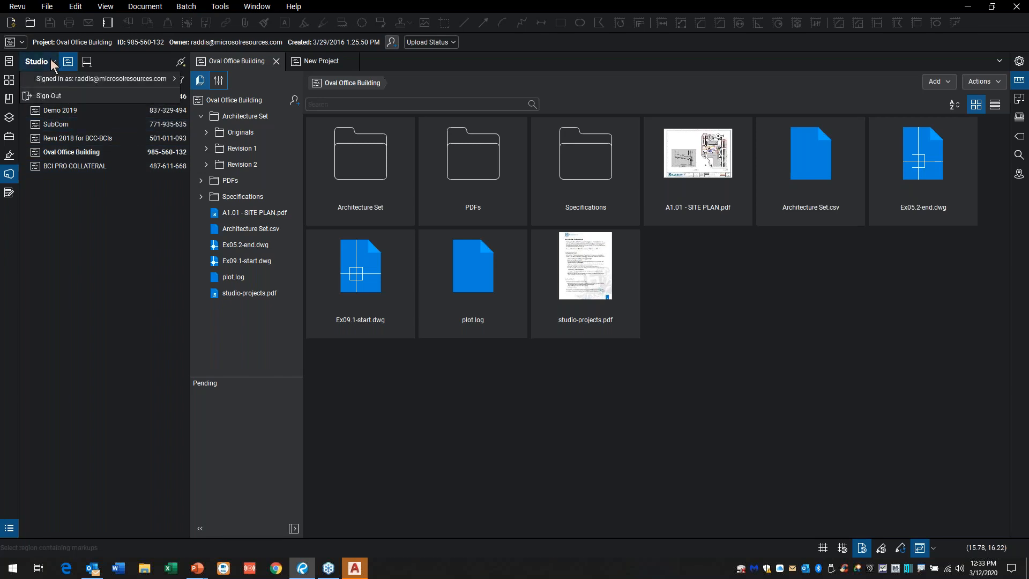
pyautogui.moveTo(155, 79)
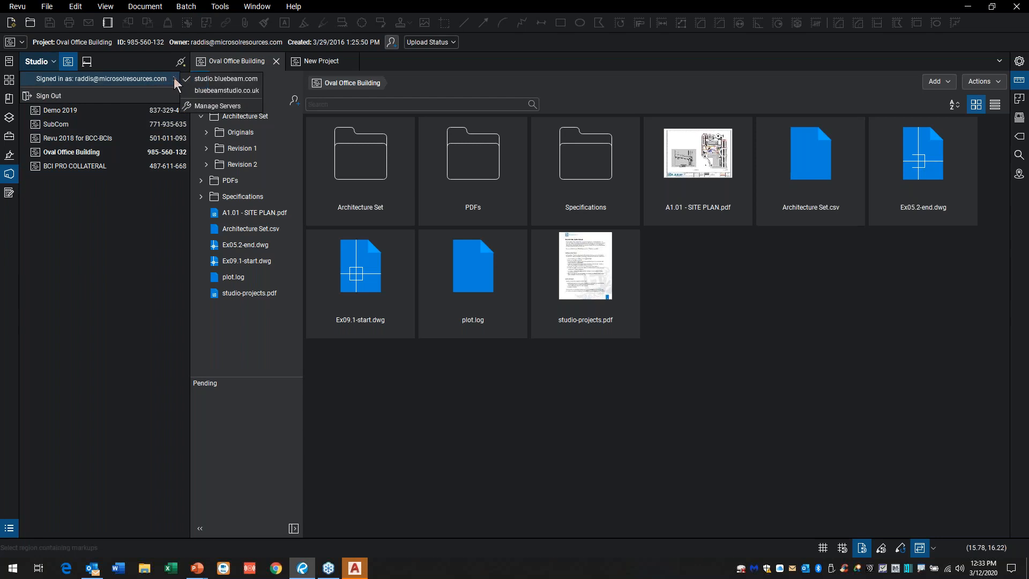
pyautogui.click(149, 197)
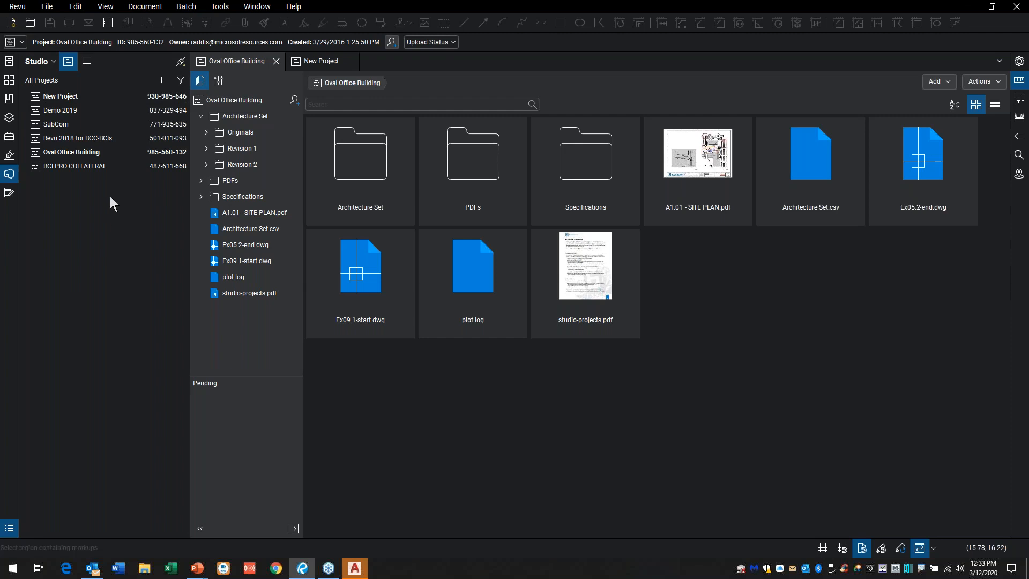
pyautogui.click(217, 83)
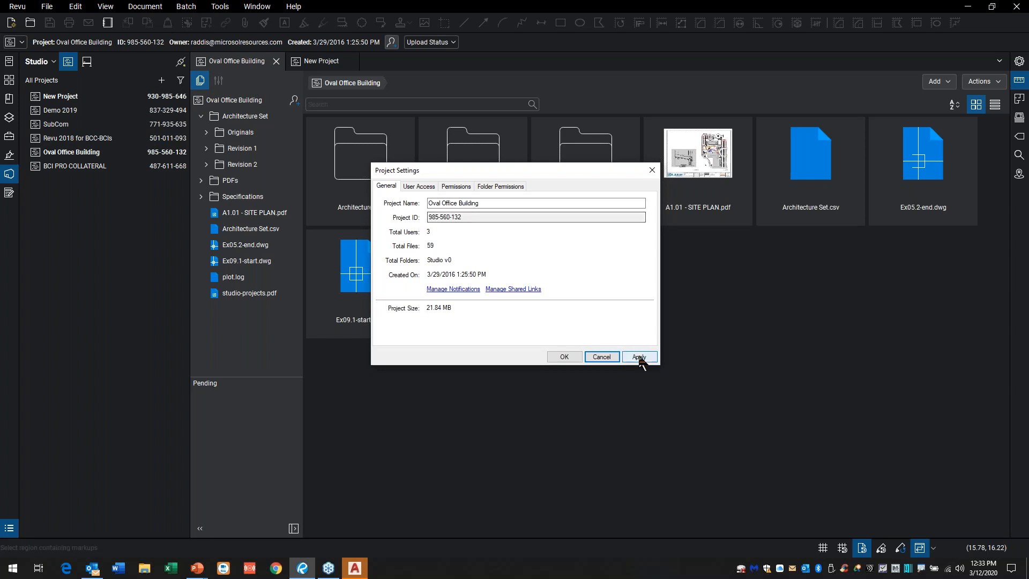
pyautogui.click(614, 359)
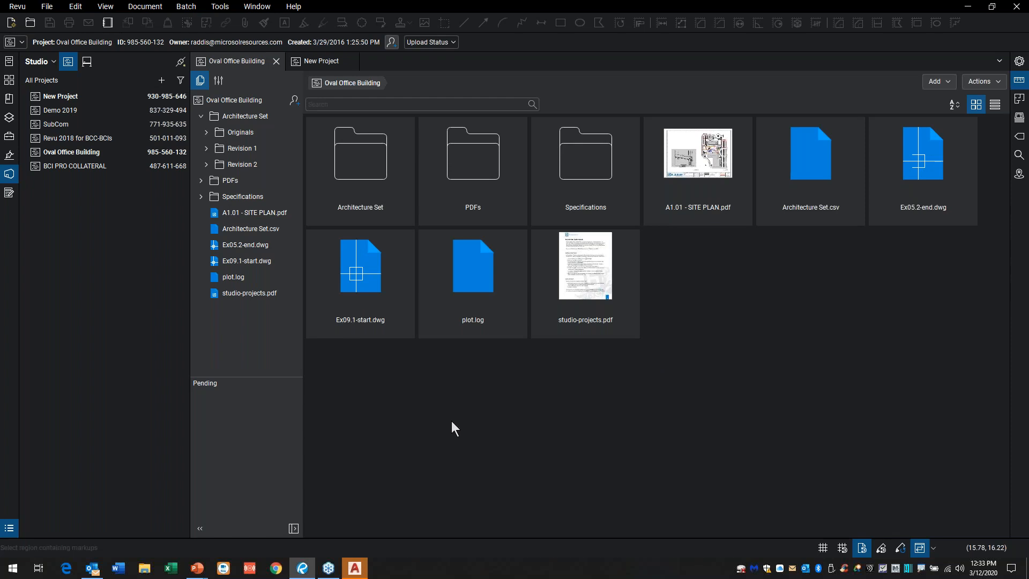
# Step: Open A1.01 - SITE PLAN.pdf from the Oval Office Building project without Split View and check it out for editing
pyautogui.doubleClick(699, 156)
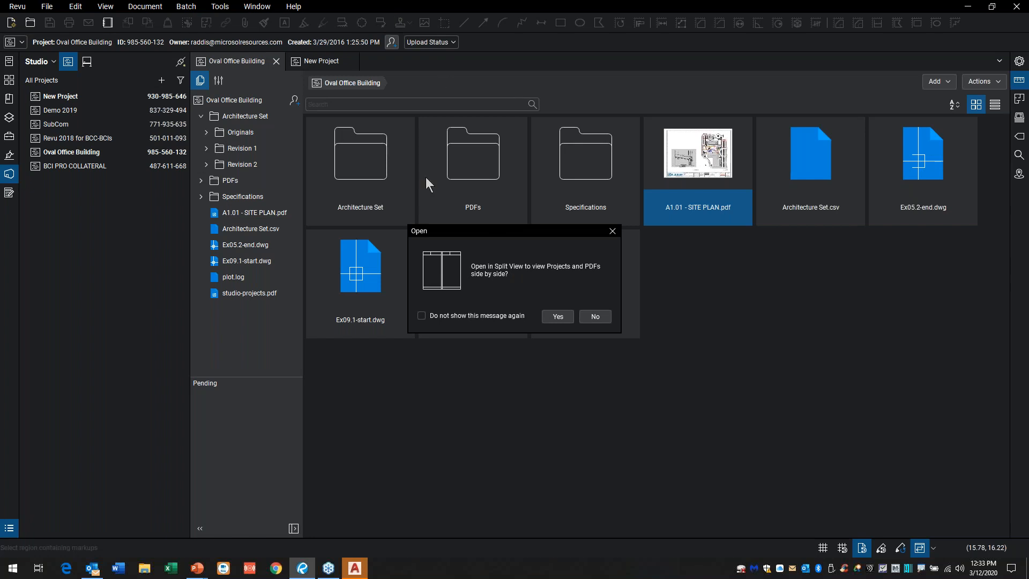
pyautogui.click(595, 316)
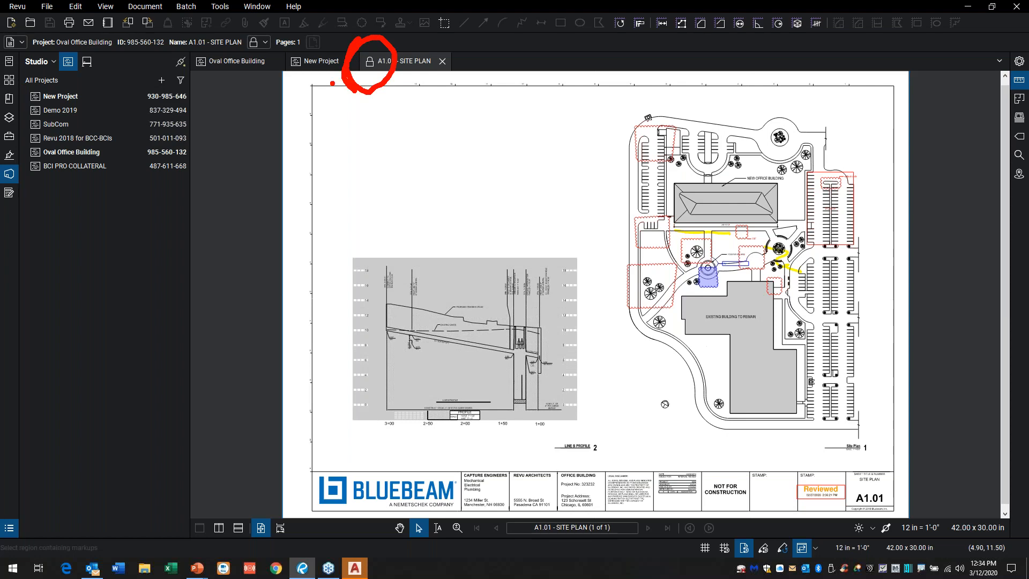
pyautogui.click(225, 61)
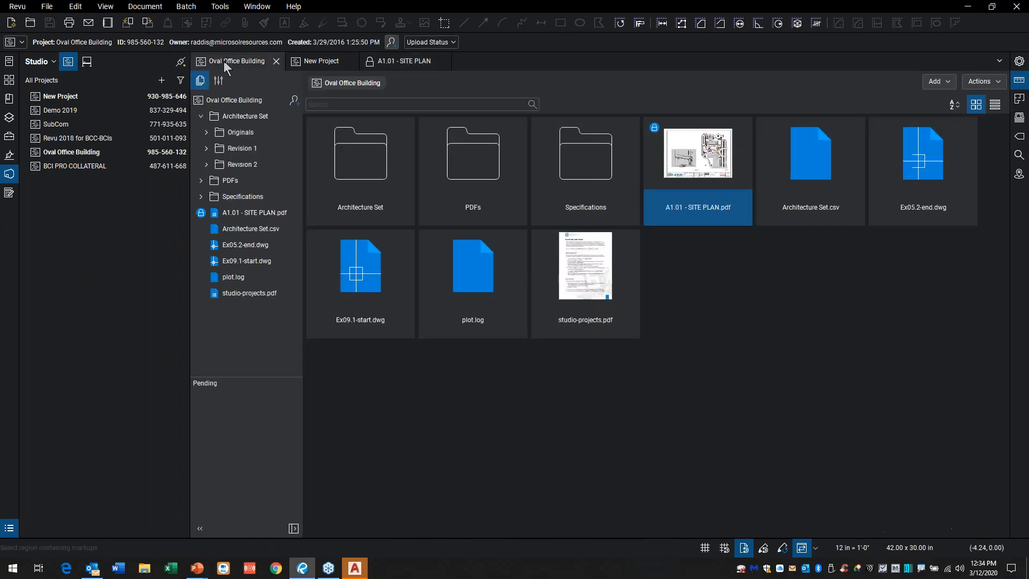
pyautogui.rightClick(672, 152)
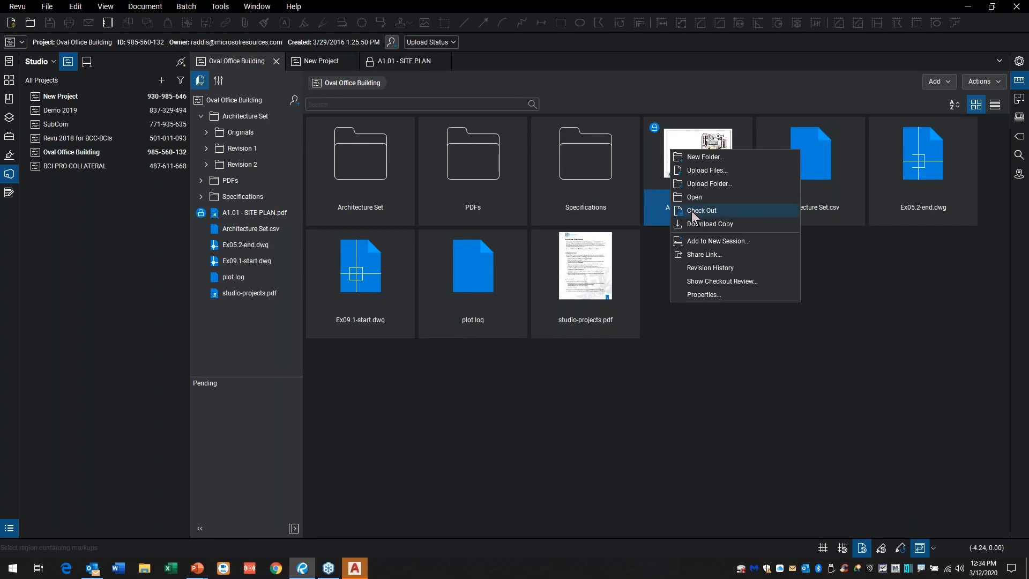
pyautogui.click(422, 82)
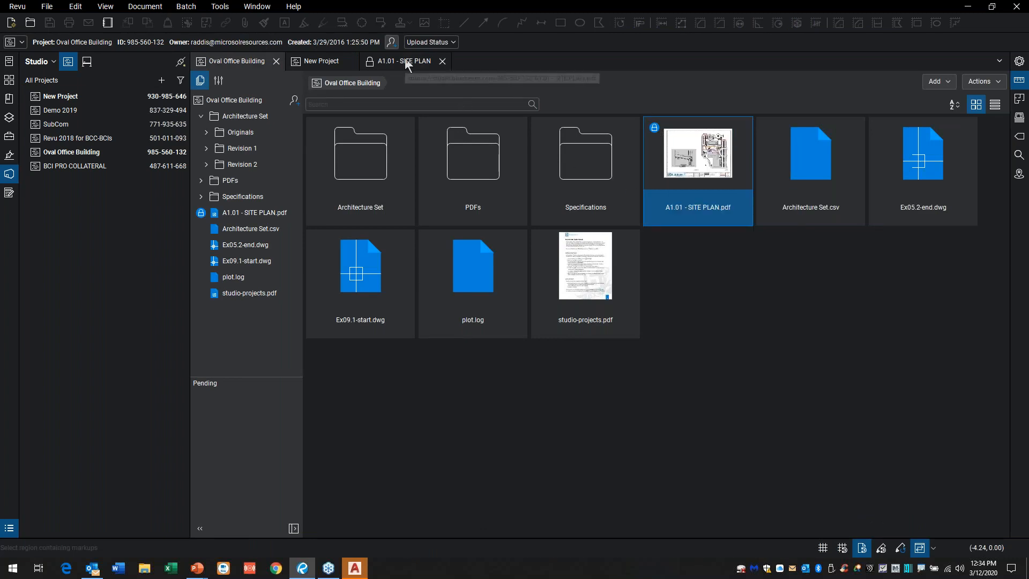
pyautogui.click(406, 61)
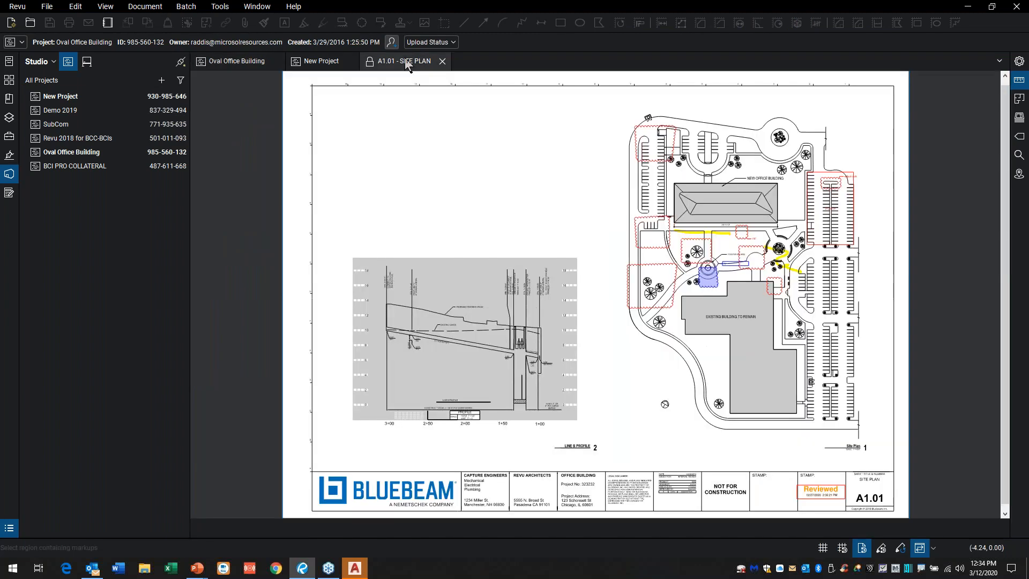
pyautogui.click(370, 64)
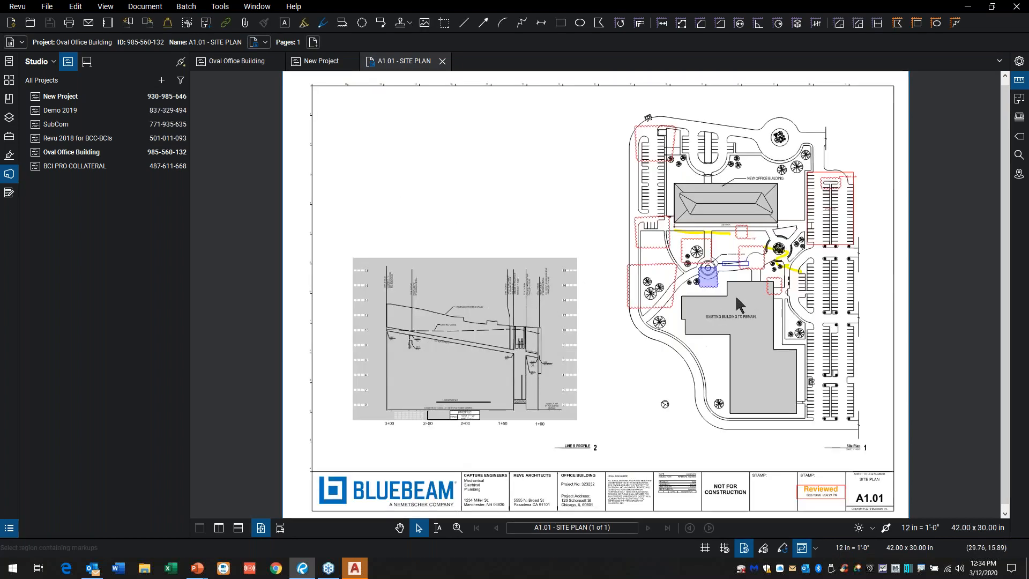
# Step: Copy the blue cloud callout at the fountain onto the parking rows east of the existing building
pyautogui.scroll(5, 760, 255)
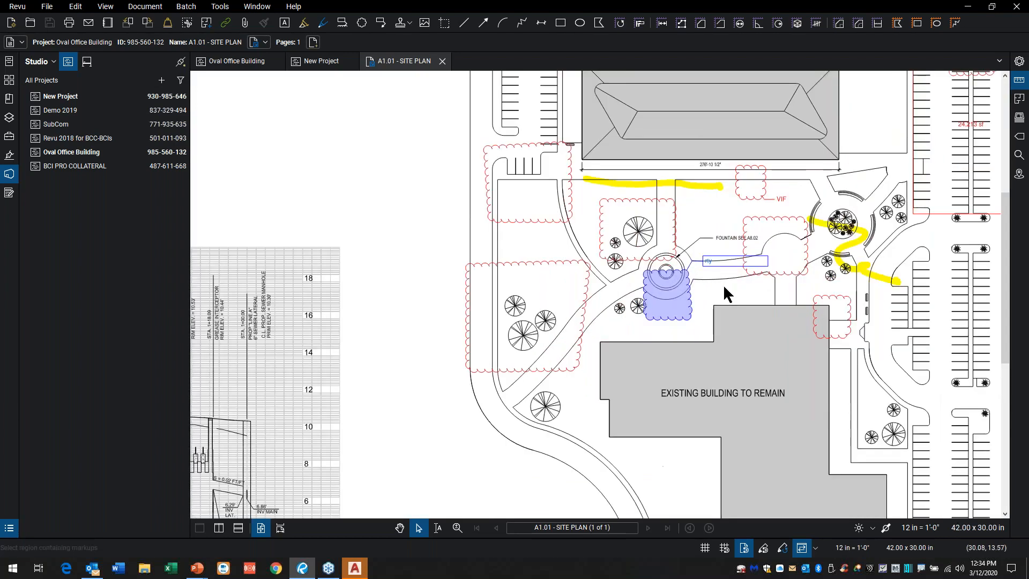
pyautogui.moveTo(619, 186); pyautogui.dragTo(609, 180)
pyautogui.scroll(1, 775, 282)
pyautogui.moveTo(759, 267); pyautogui.dragTo(628, 233)
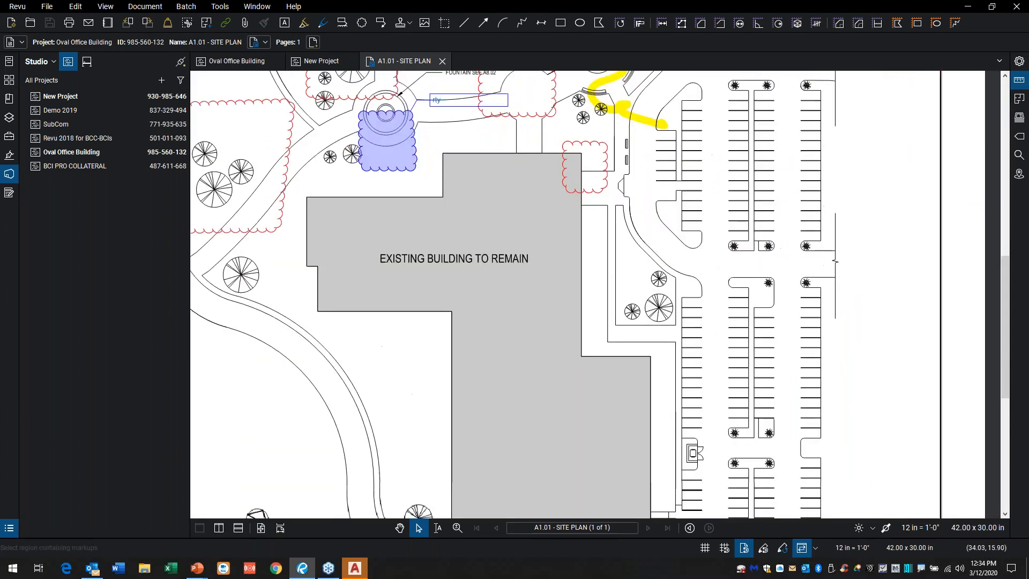
pyautogui.click(391, 153)
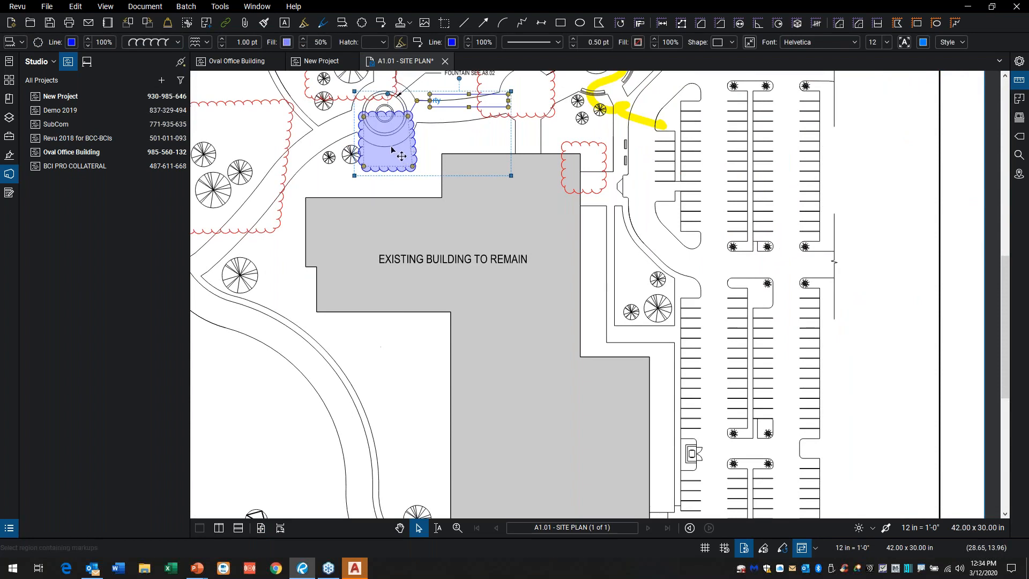
pyautogui.moveTo(397, 146); pyautogui.dragTo(738, 304)
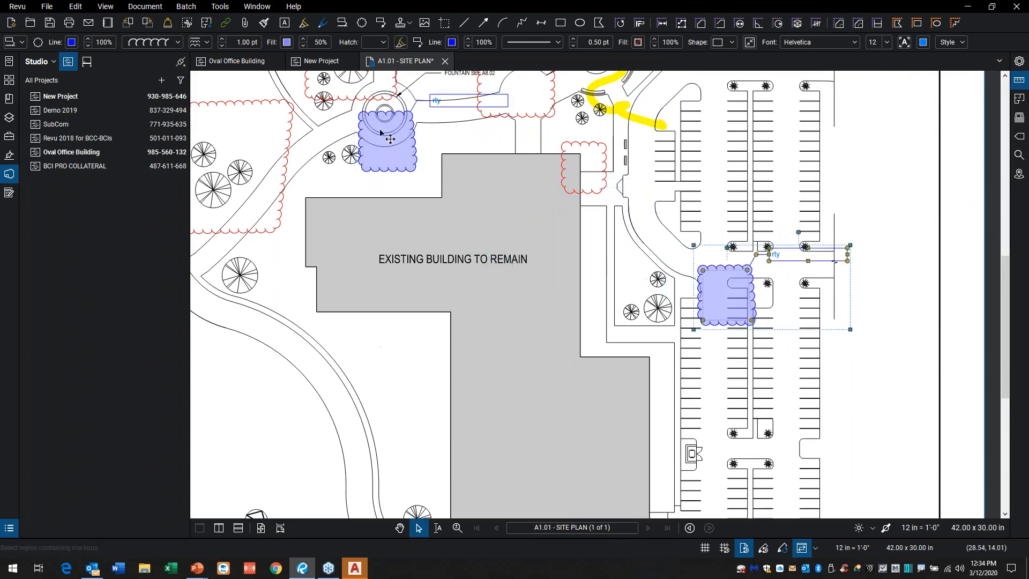
# Step: Close the site plan with its changes saved and check it in as a minor version with the comment "added a cloud"
pyautogui.click(445, 61)
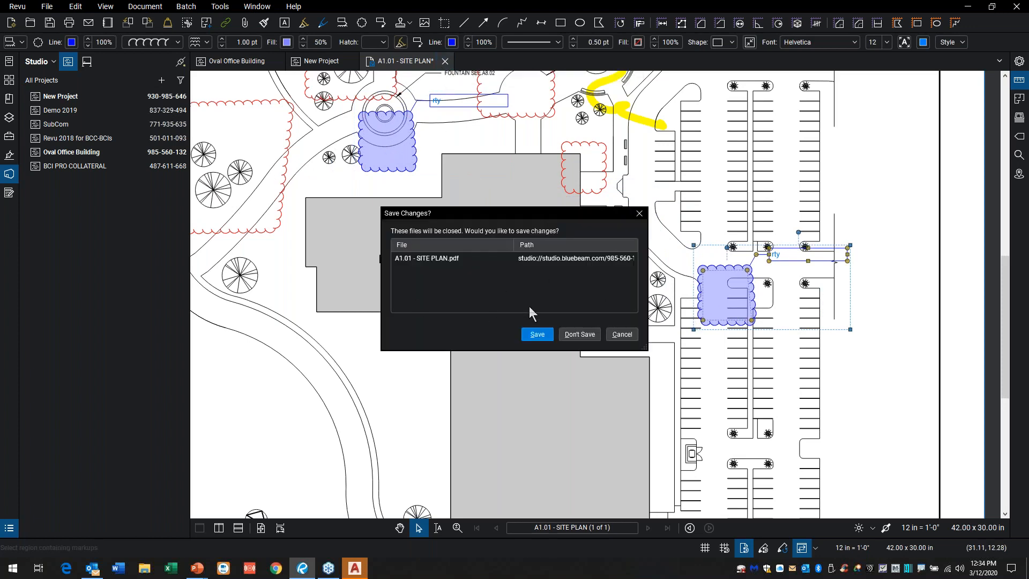
pyautogui.click(534, 336)
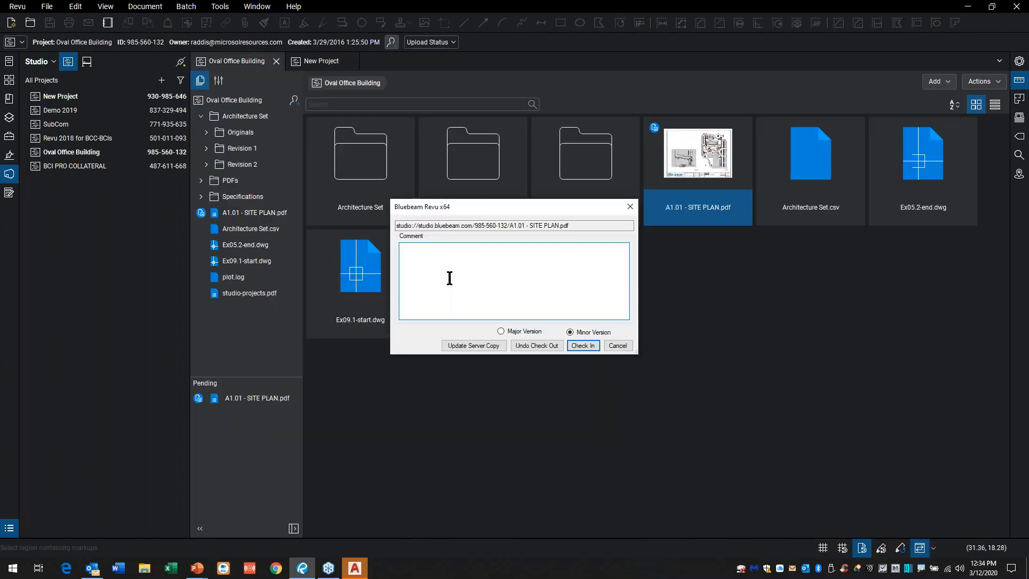
pyautogui.write('added a cloud')
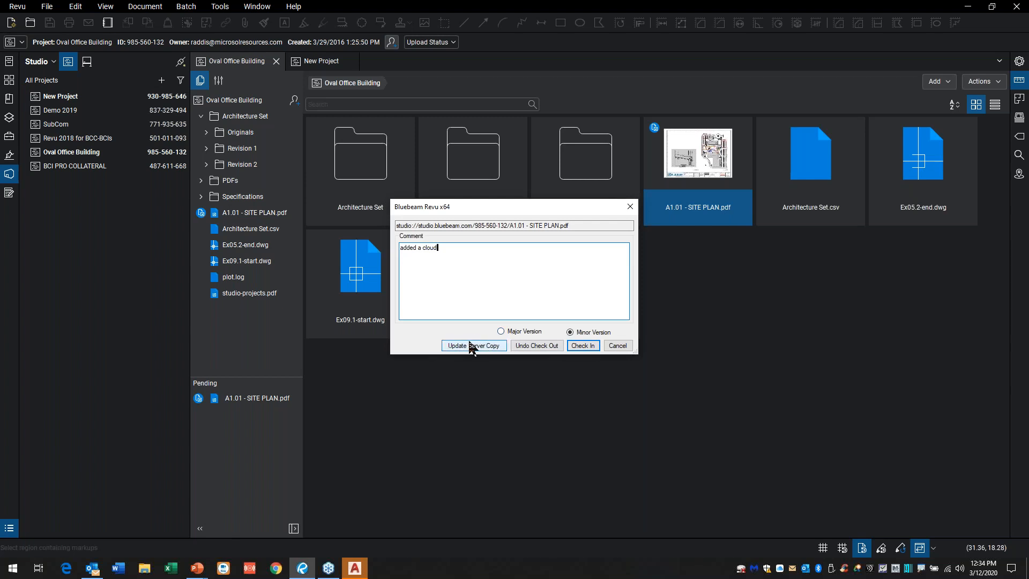
pyautogui.click(584, 345)
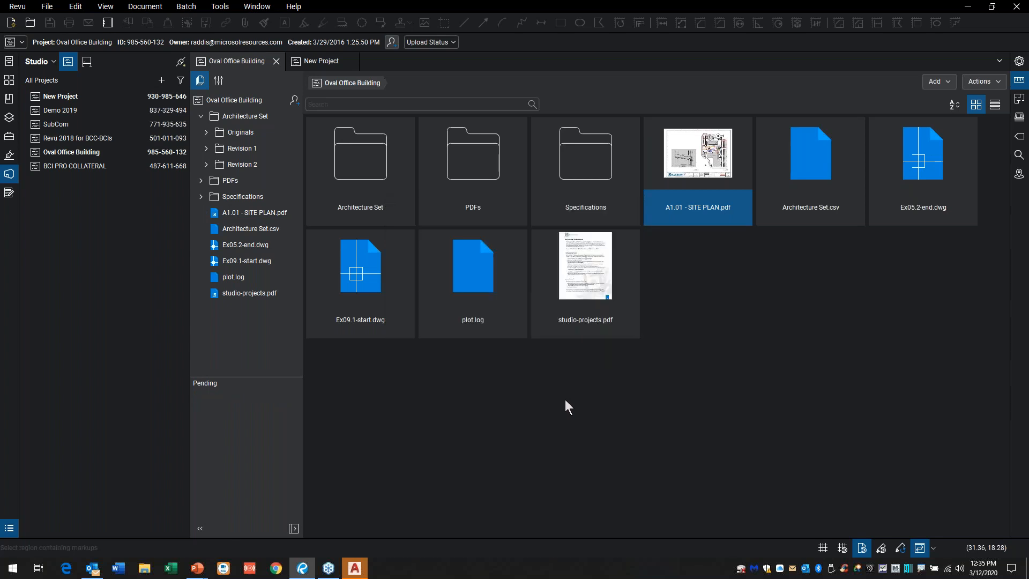
# Step: Open revision 14, version 1.13, of A1.01 - SITE PLAN.pdf from its revision history
pyautogui.rightClick(708, 163)
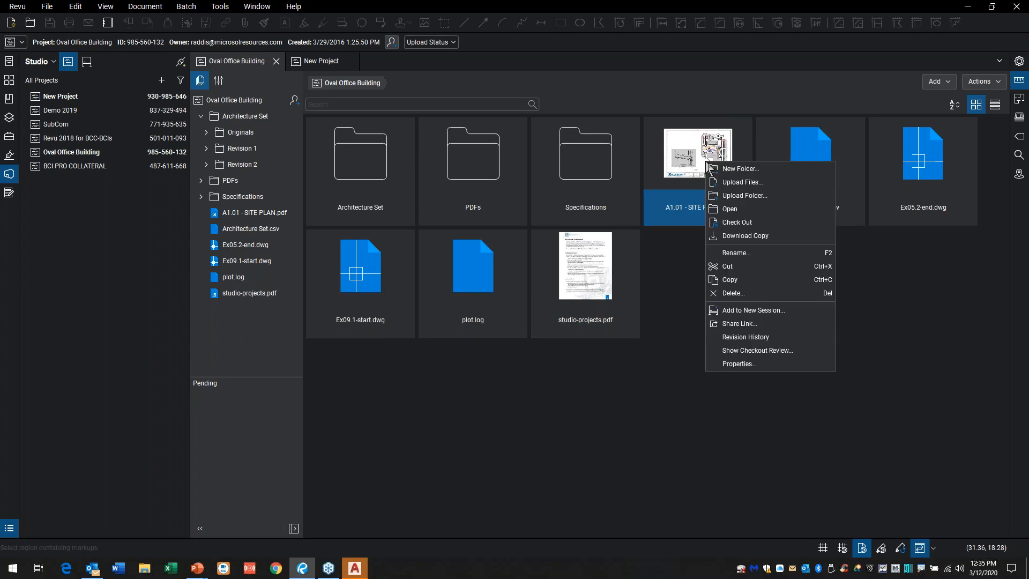
pyautogui.click(754, 338)
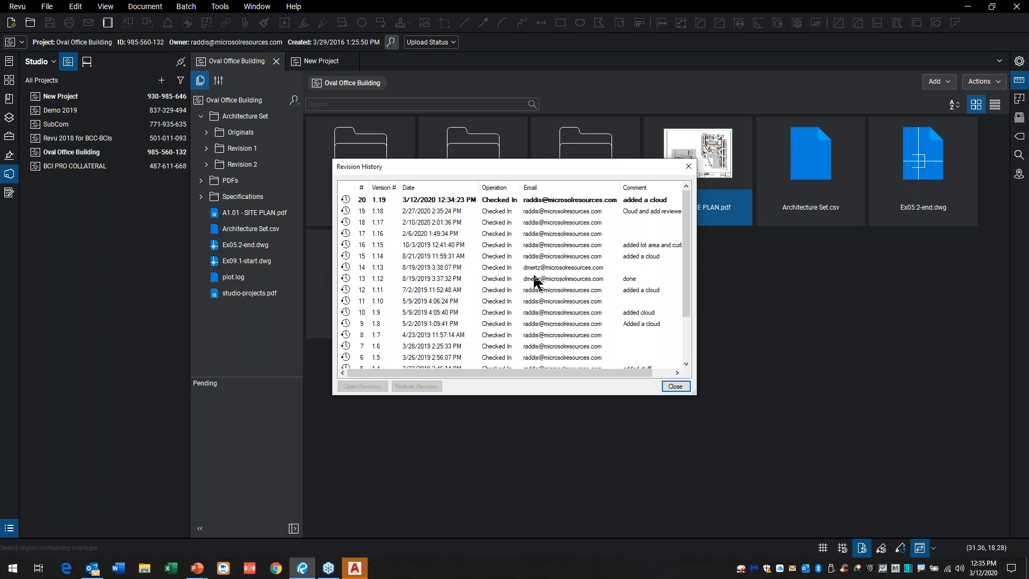
pyautogui.click(448, 268)
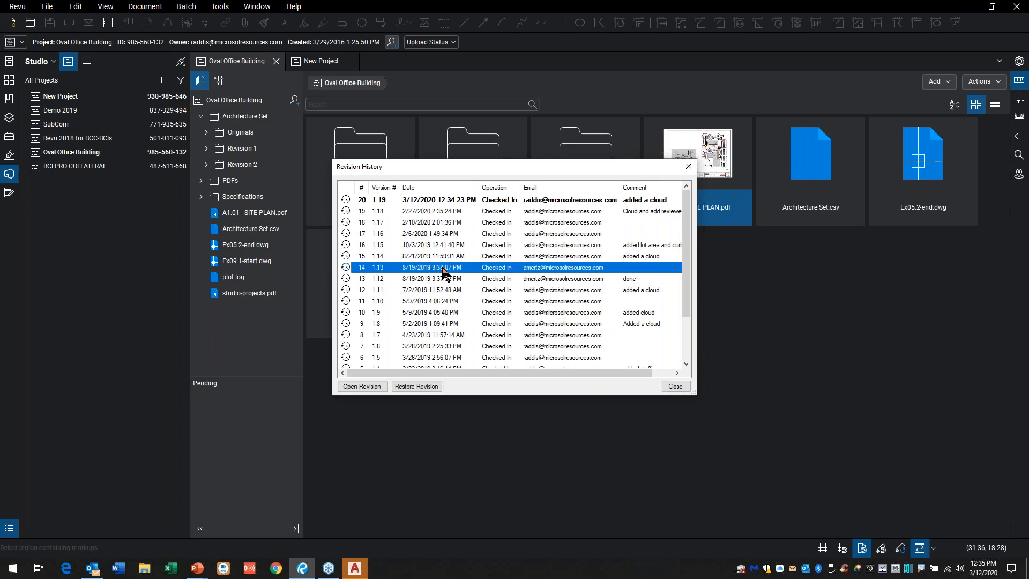
pyautogui.click(356, 388)
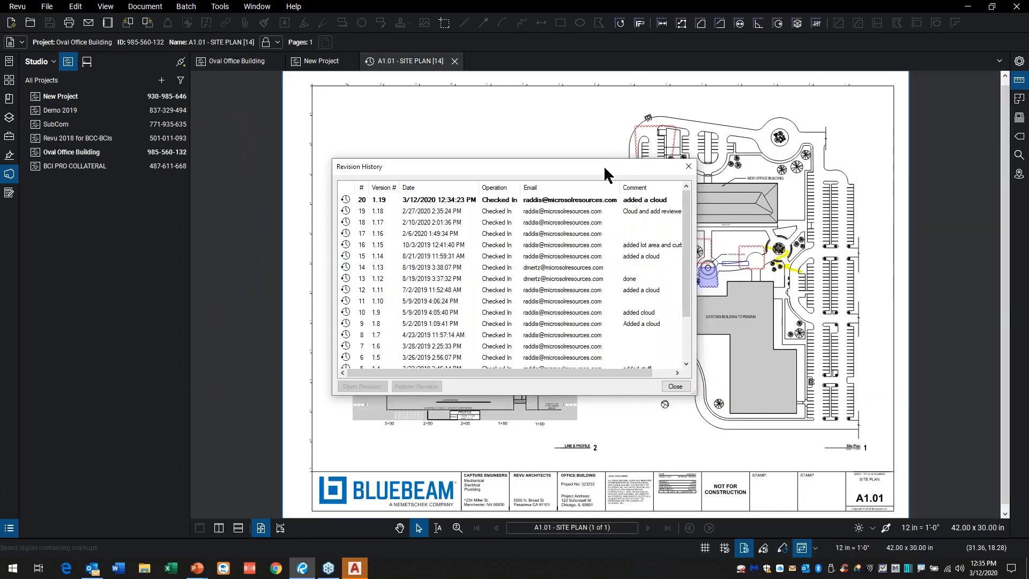
# Step: Close the revision history and the opened revision 14 of the A1.01 site plan
pyautogui.moveTo(602, 165); pyautogui.dragTo(589, 175)
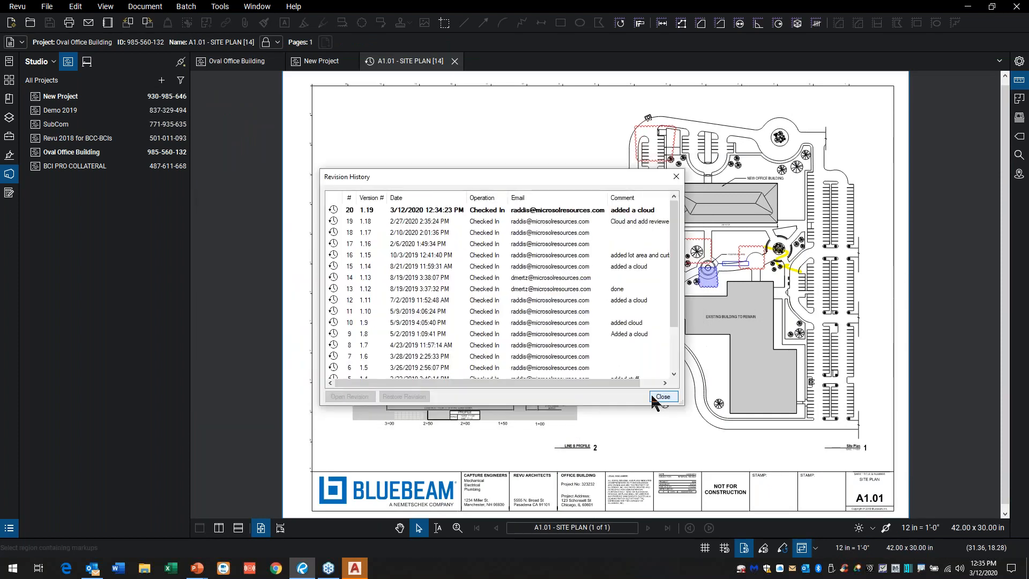
pyautogui.click(661, 396)
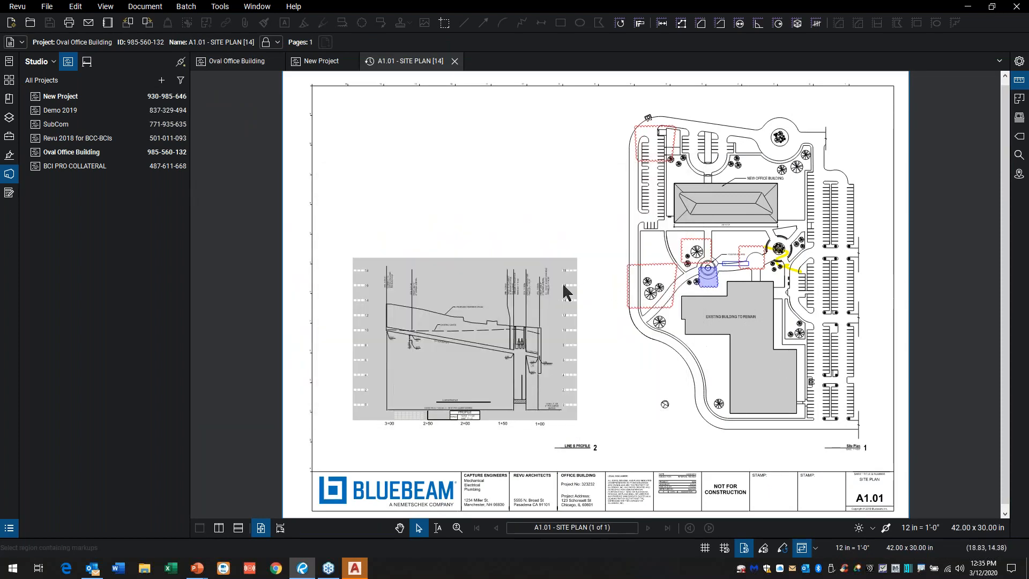
pyautogui.click(455, 61)
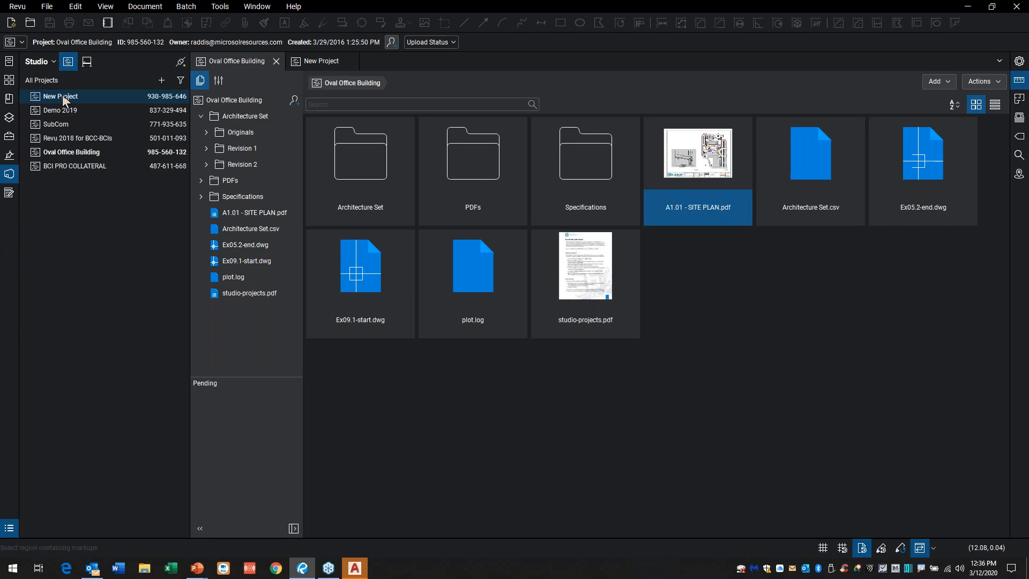
# Step: Review the Studio notification preferences from the Oval Office Building project settings, and close the preferences page
pyautogui.click(217, 102)
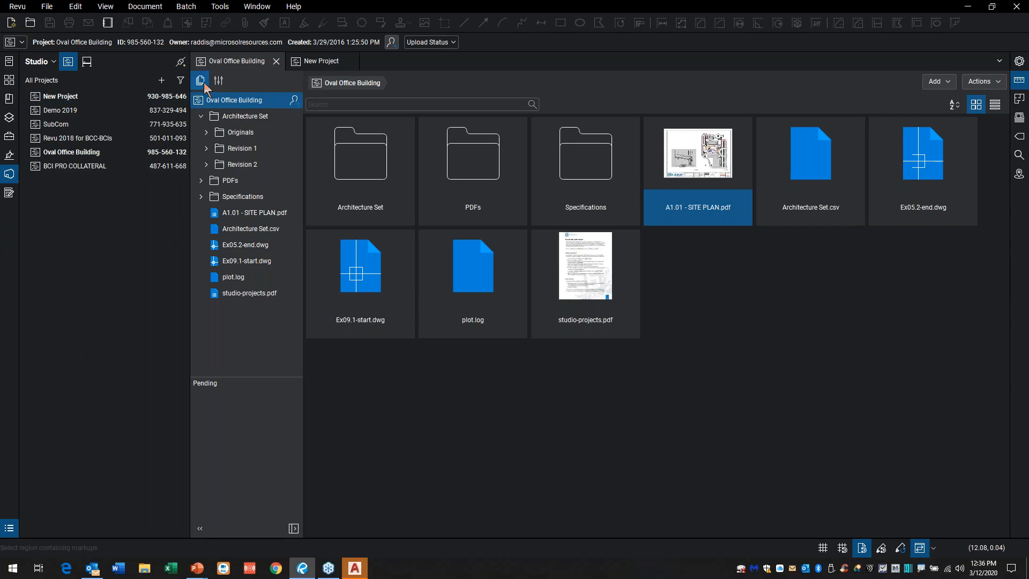
pyautogui.click(217, 82)
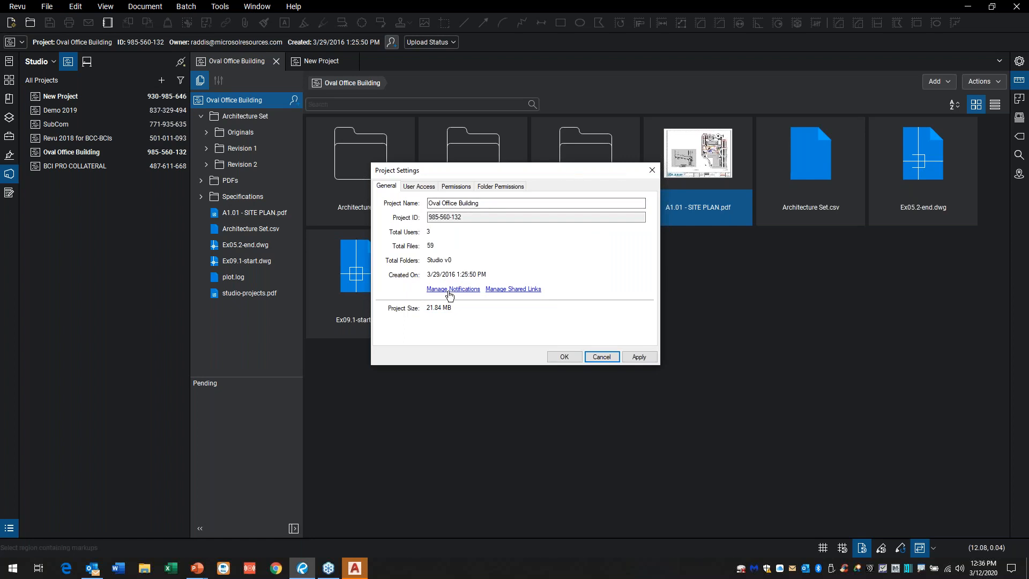
pyautogui.moveTo(462, 278)
pyautogui.mouseDown()
pyautogui.moveTo(403, 279)
pyautogui.moveTo(516, 298)
pyautogui.moveTo(414, 283)
pyautogui.moveTo(416, 307)
pyautogui.mouseUp()
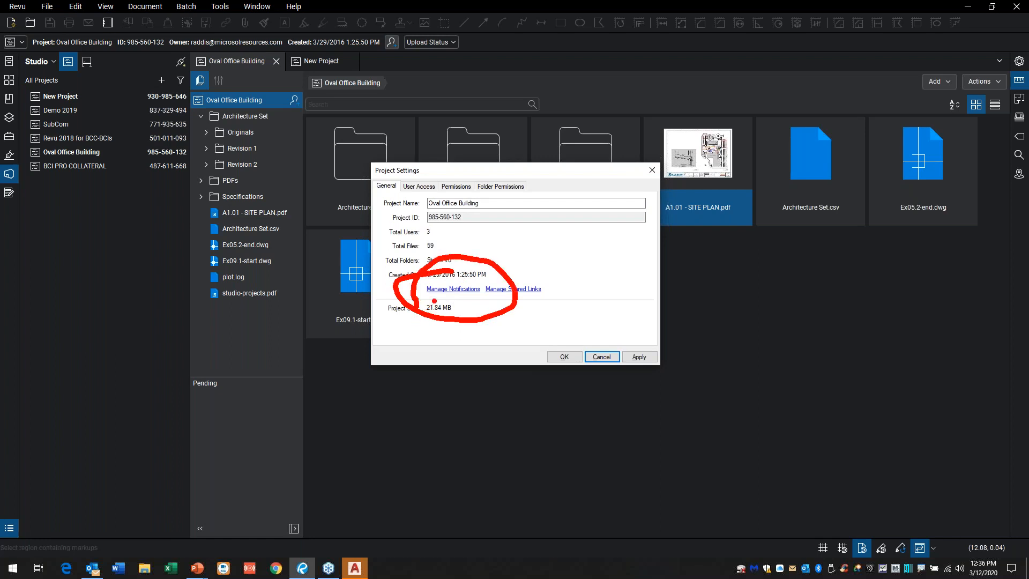
pyautogui.press('Escape')
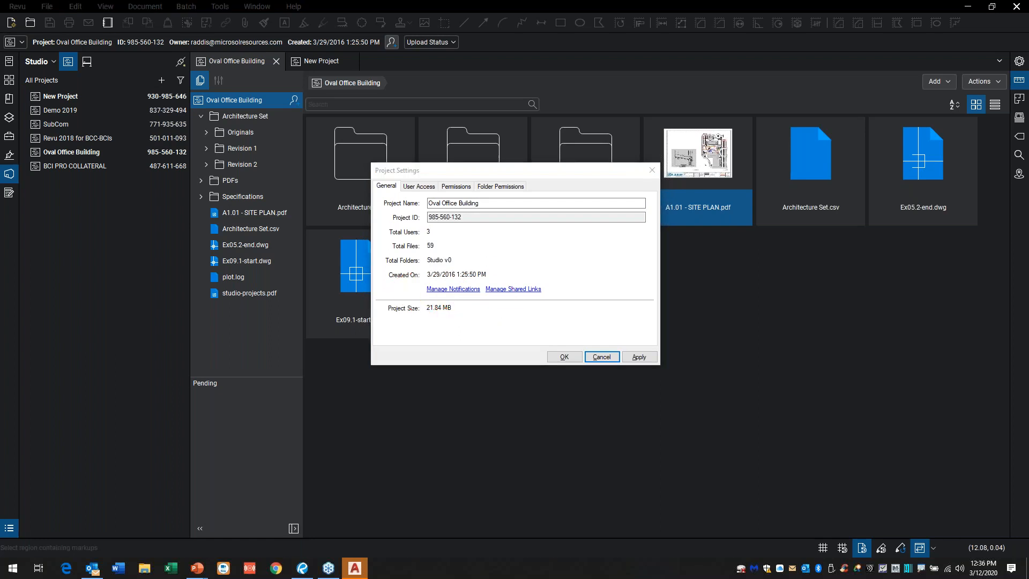
pyautogui.click(460, 290)
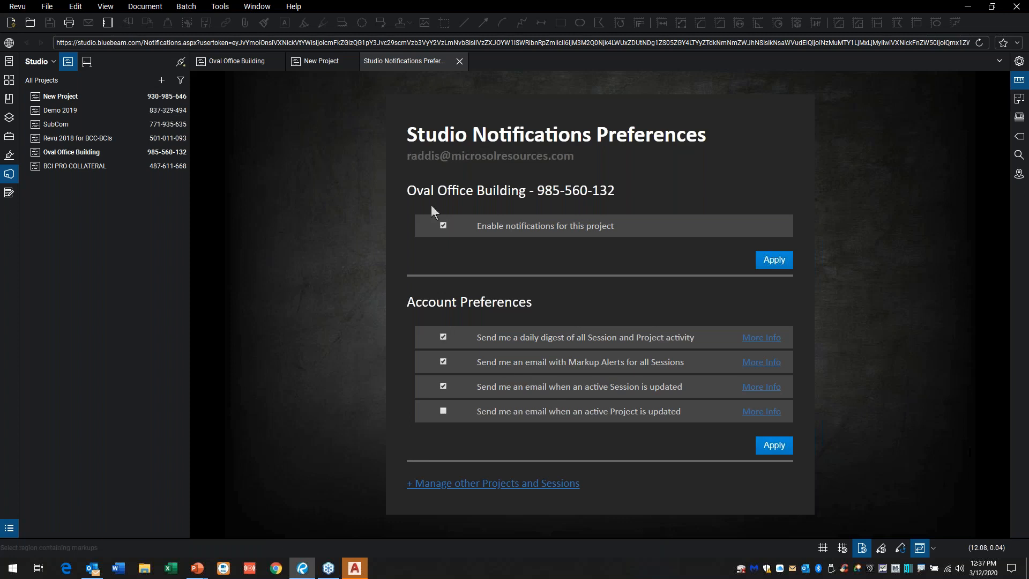
pyautogui.click(459, 63)
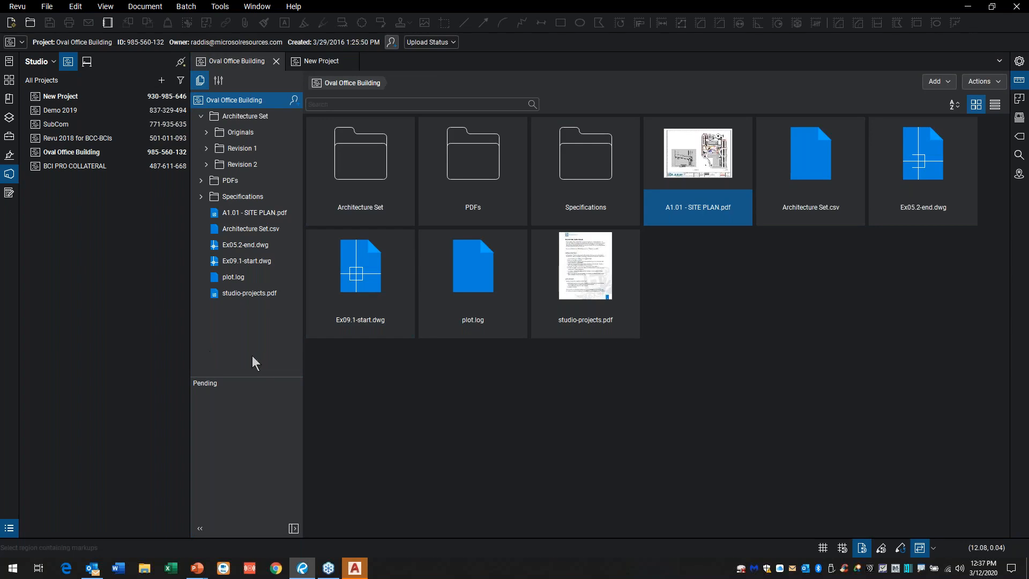
# Step: Check out Ex09.1-start.dwg from the Oval Office Building project and open it in AutoCAD
pyautogui.click(365, 576)
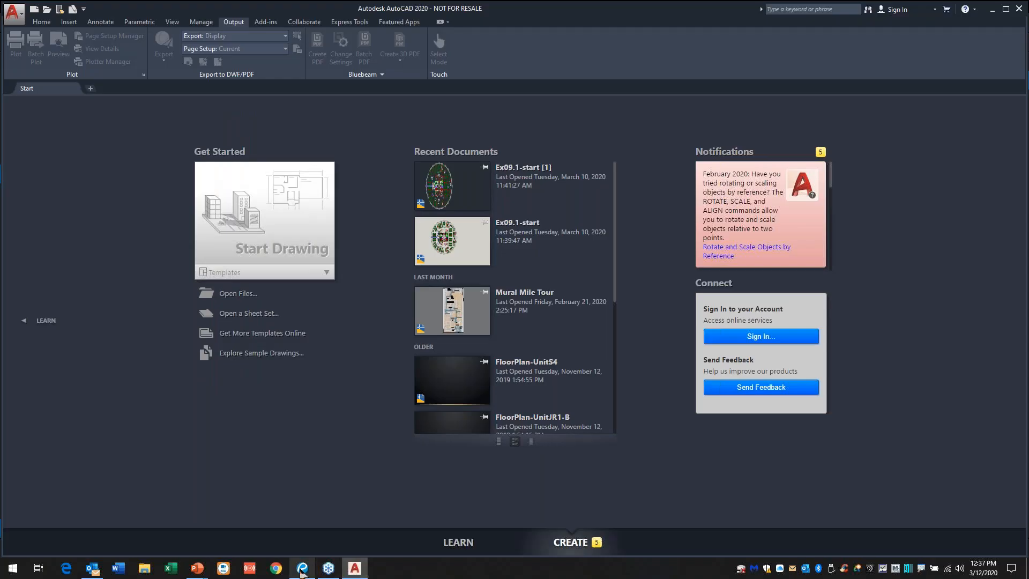
pyautogui.click(301, 572)
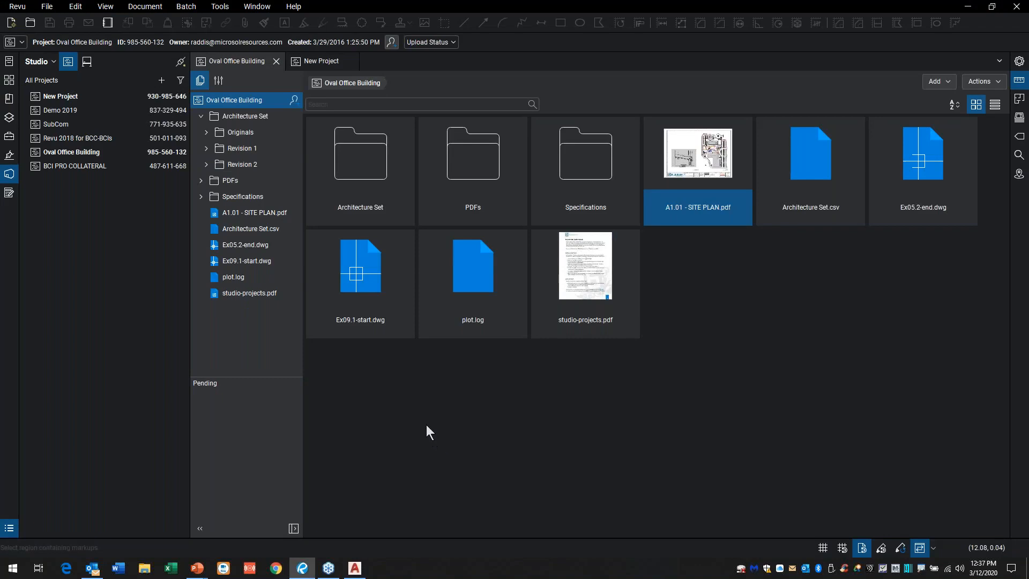
pyautogui.rightClick(368, 277)
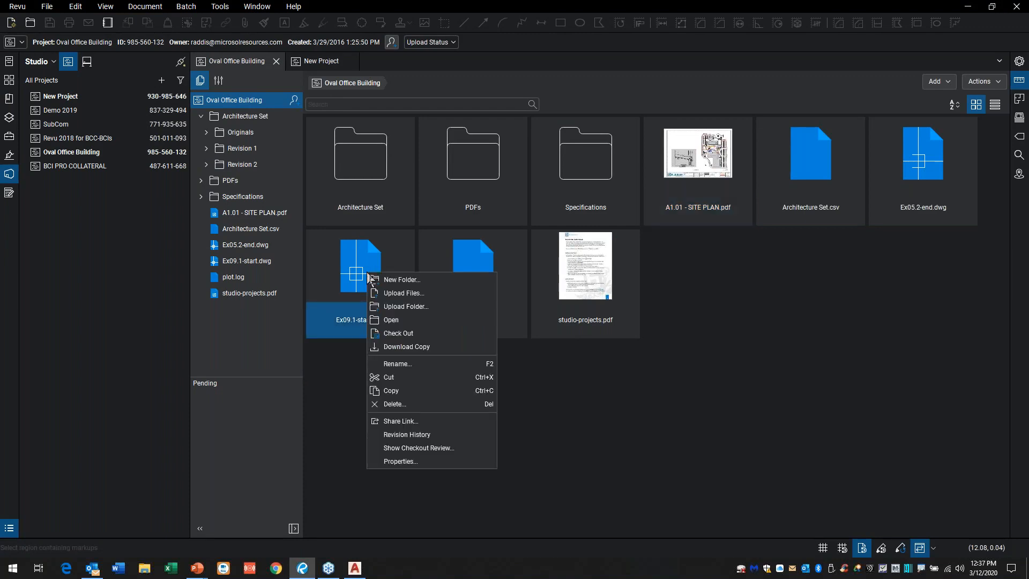
pyautogui.click(404, 333)
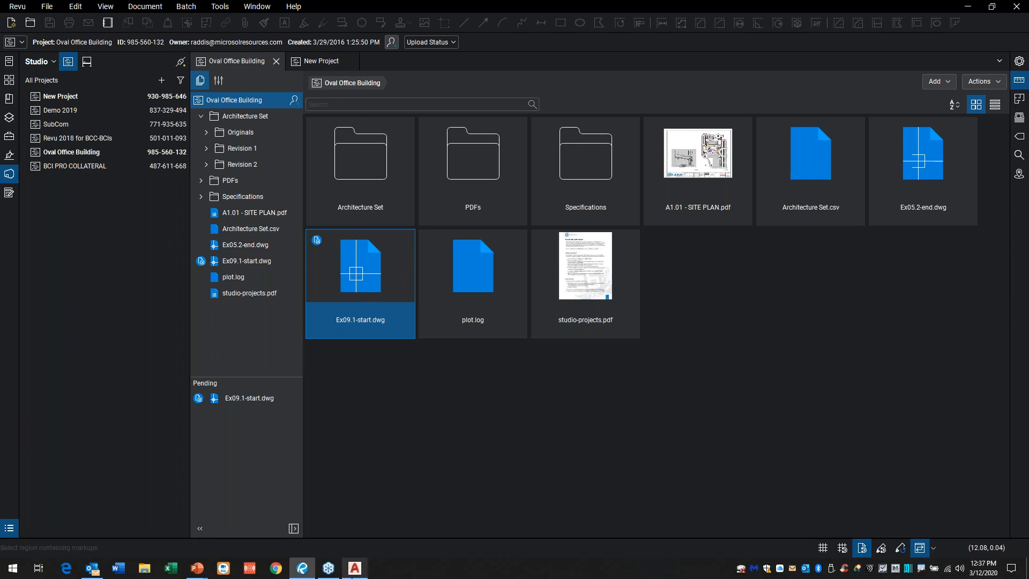
pyautogui.click(355, 568)
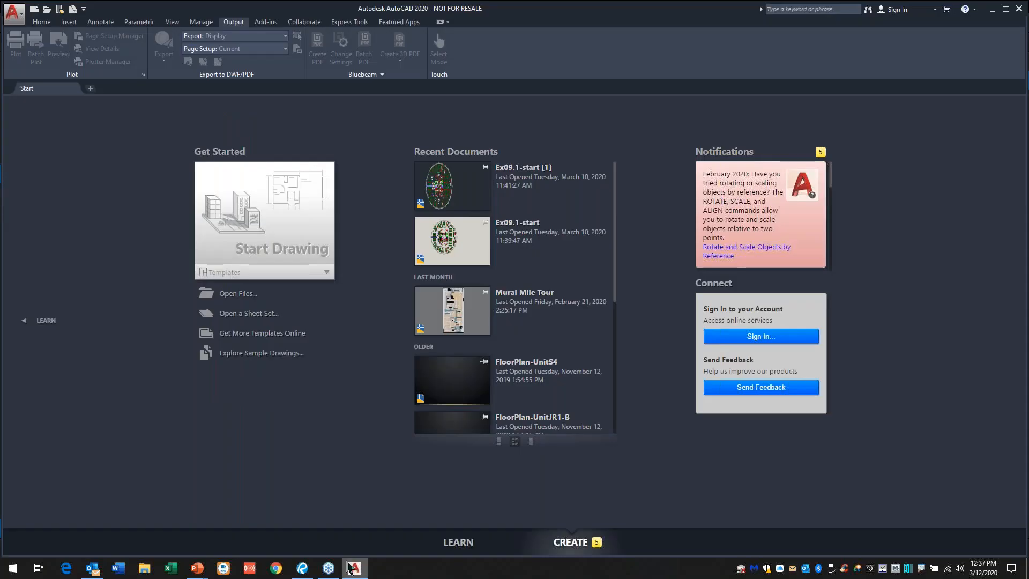
pyautogui.click(302, 568)
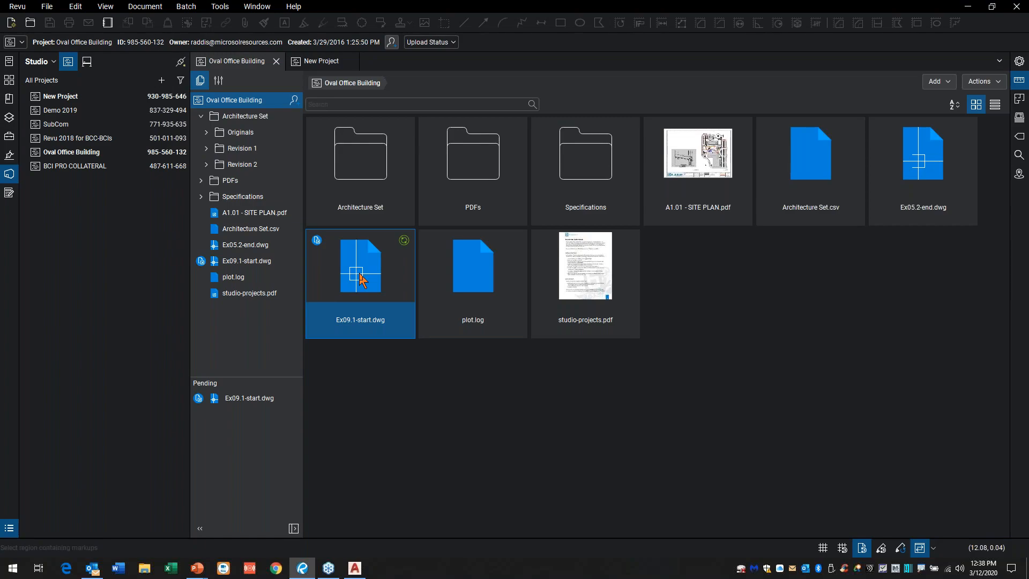
pyautogui.rightClick(361, 284)
pyautogui.click(362, 303)
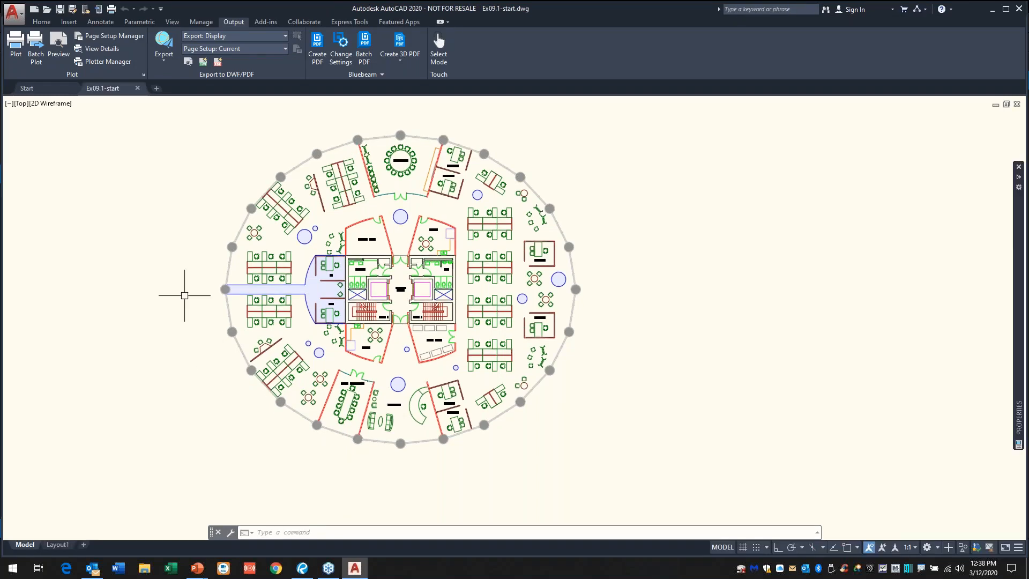
# Step: Copy the round table with four chairs just above the lower east Manager office to two spots side by side below the Copy Room
pyautogui.moveTo(176, 303); pyautogui.dragTo(222, 344)
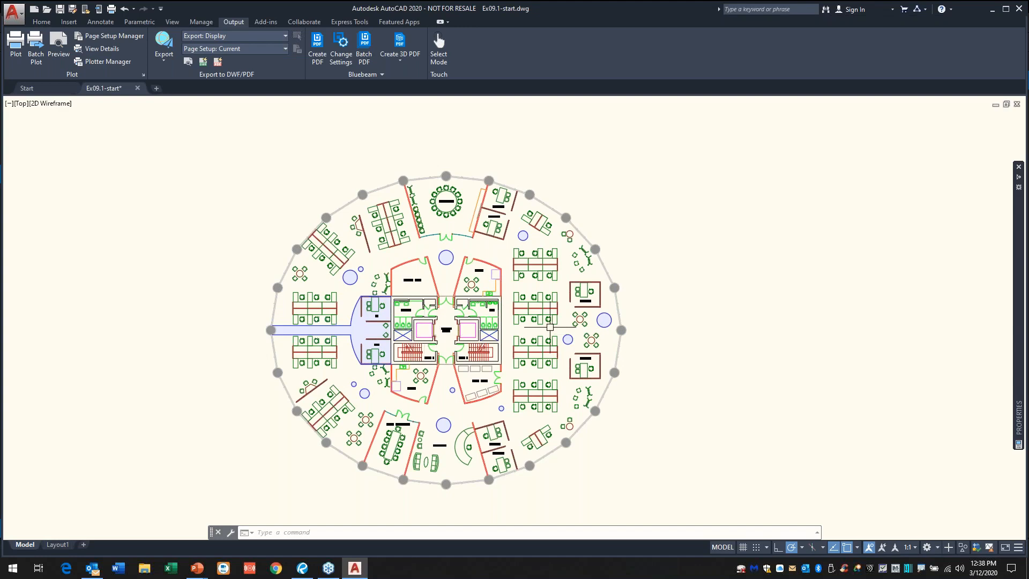
pyautogui.scroll(3, 549, 327)
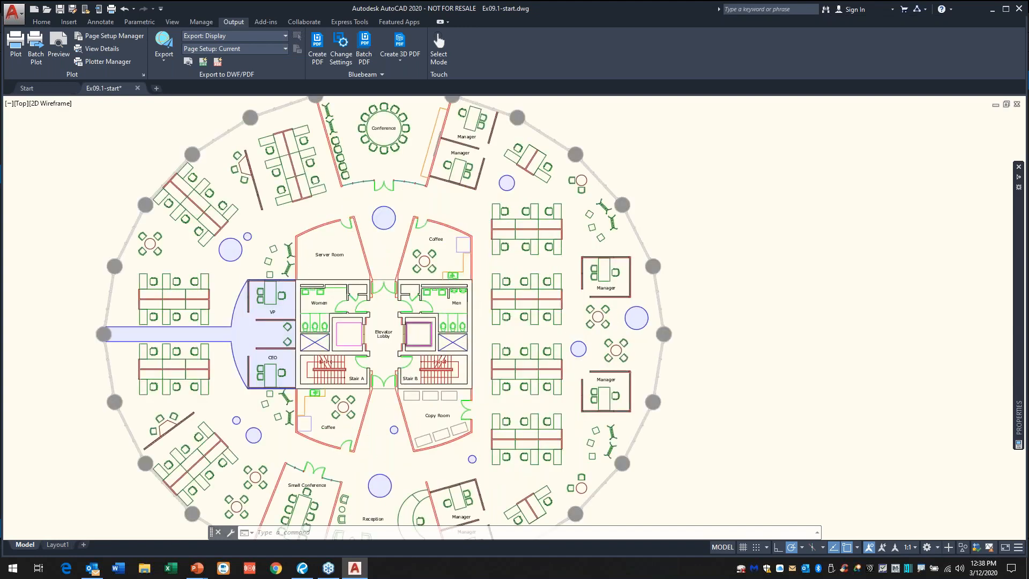
pyautogui.scroll(3, 603, 340)
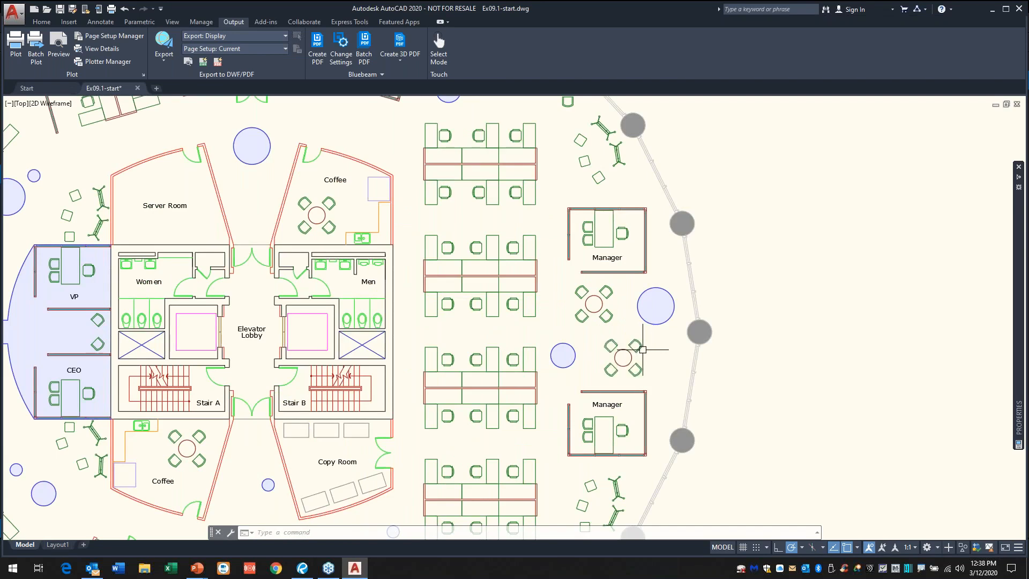
pyautogui.moveTo(642, 349); pyautogui.dragTo(606, 292)
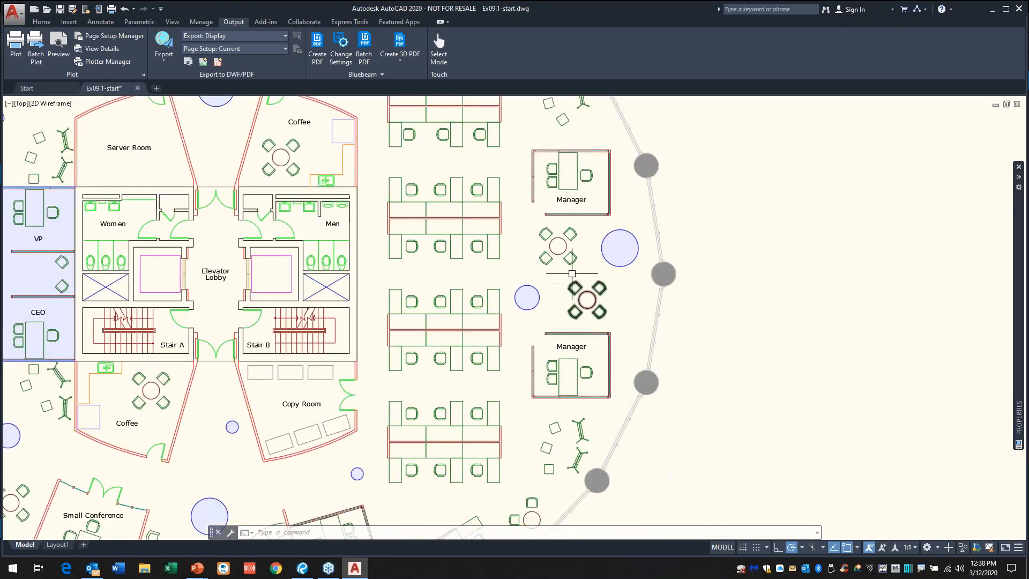
pyautogui.click(591, 296)
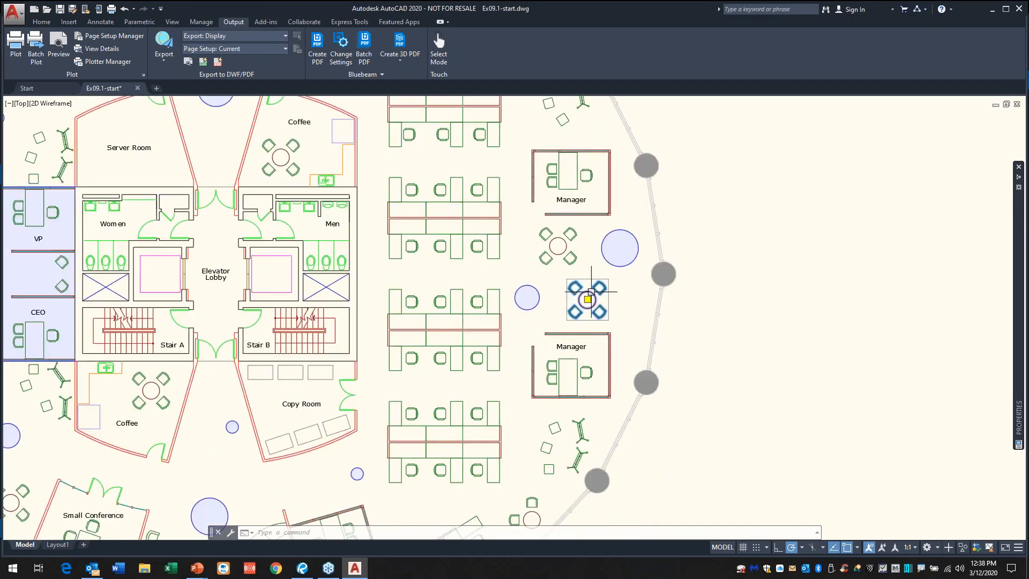
pyautogui.rightClick(591, 295)
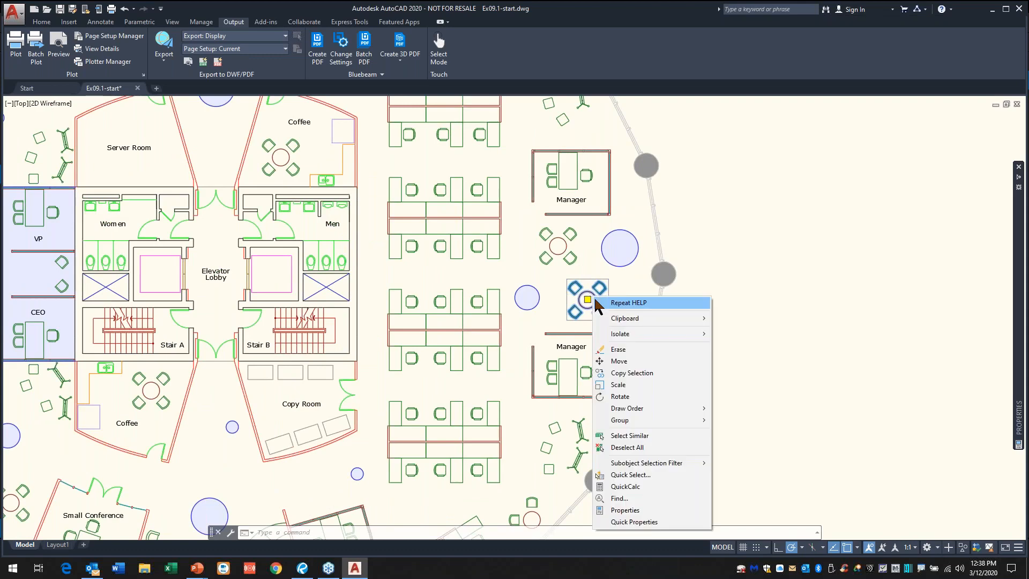
pyautogui.click(644, 373)
pyautogui.click(588, 301)
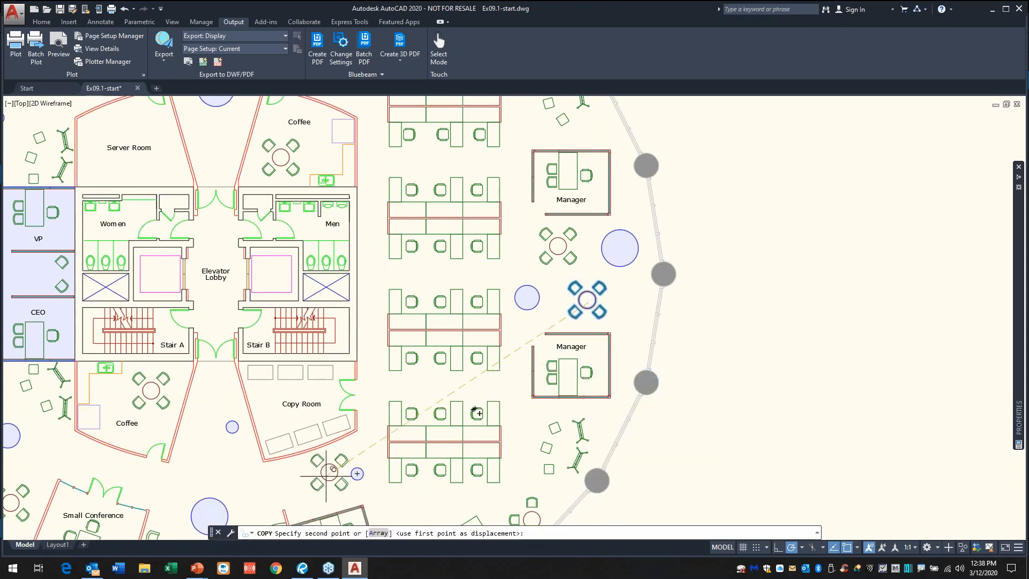
pyautogui.click(311, 482)
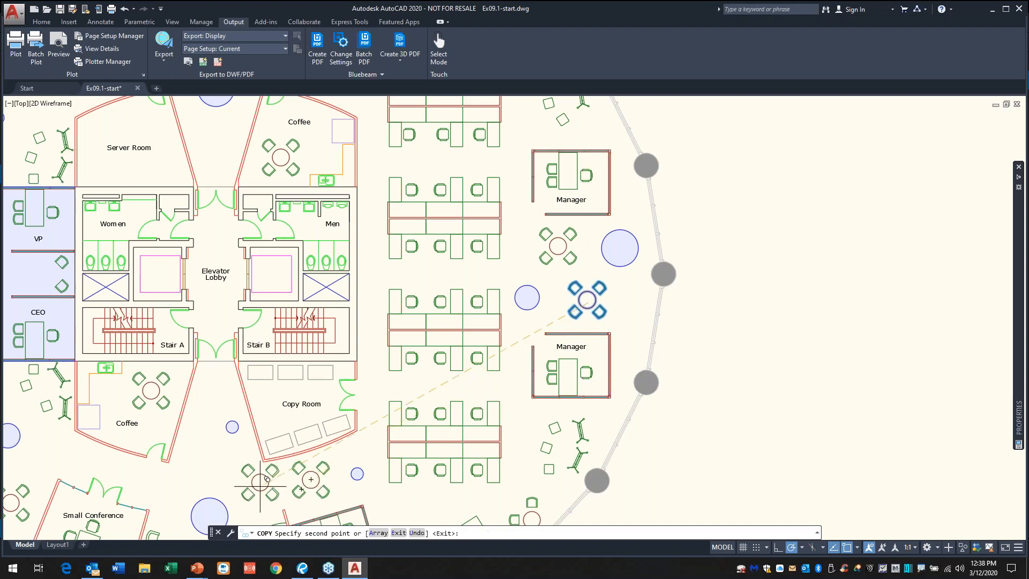
pyautogui.click(264, 482)
pyautogui.press('Return')
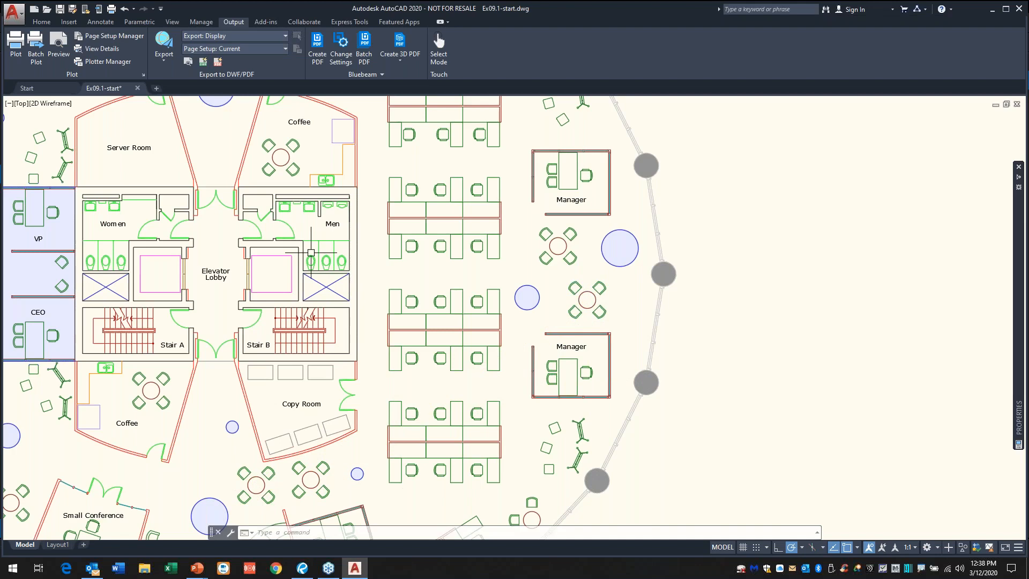
# Step: Close the Ex09.1-start.dwg drawing with its changes saved
pyautogui.scroll(-2, 311, 252)
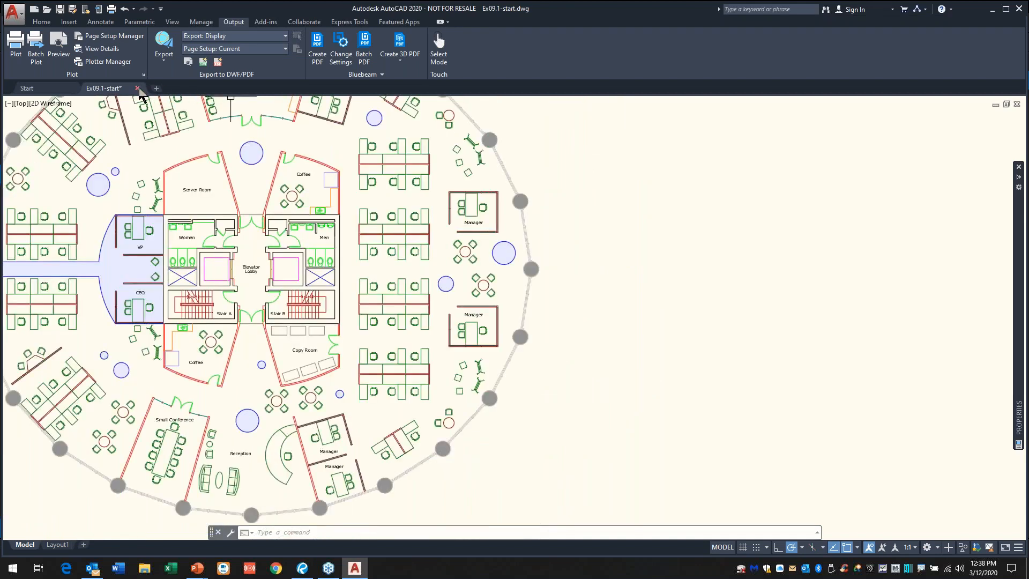
pyautogui.click(137, 88)
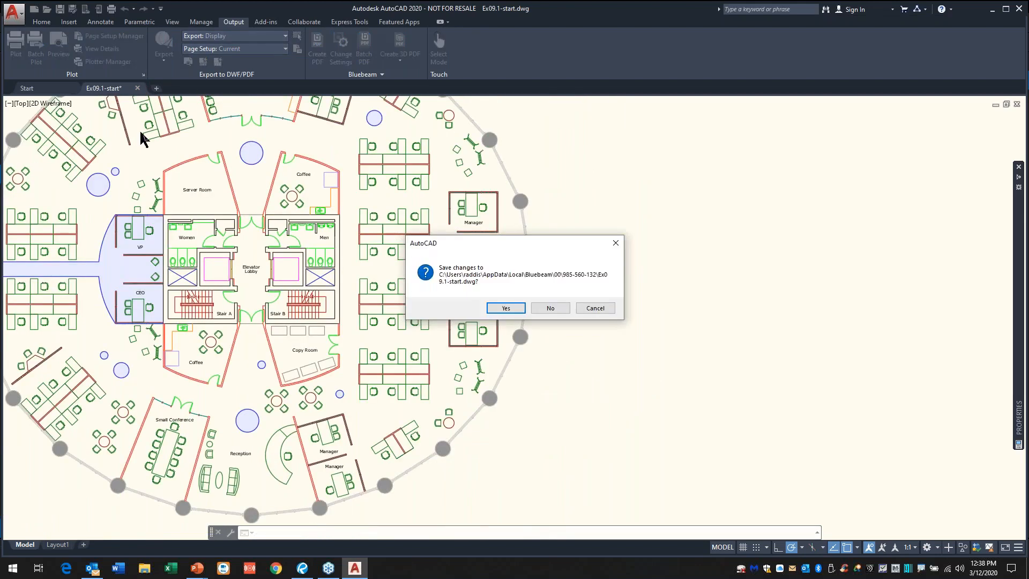
pyautogui.click(506, 308)
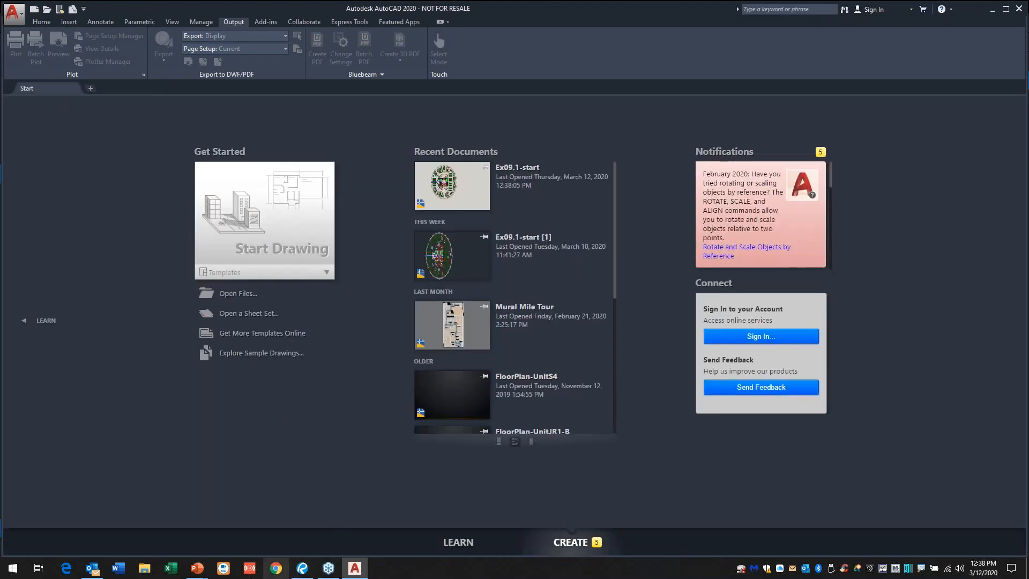
# Step: Return to Bluebeam Revu and examine the pending entry and version 1.1 in the revision history of Ex09.1-start.dwg
pyautogui.moveTo(199, 574)
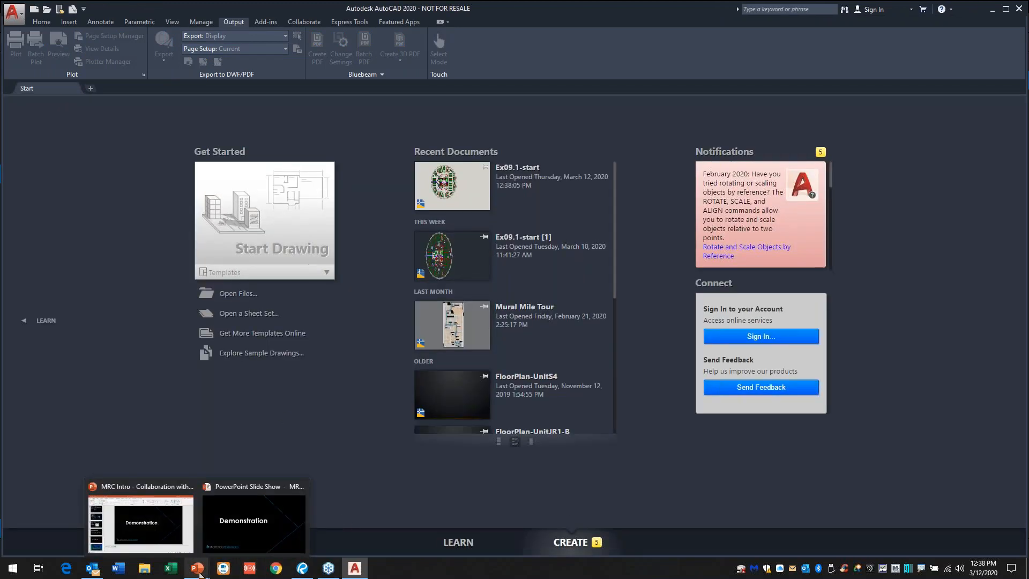
pyautogui.moveTo(302, 573)
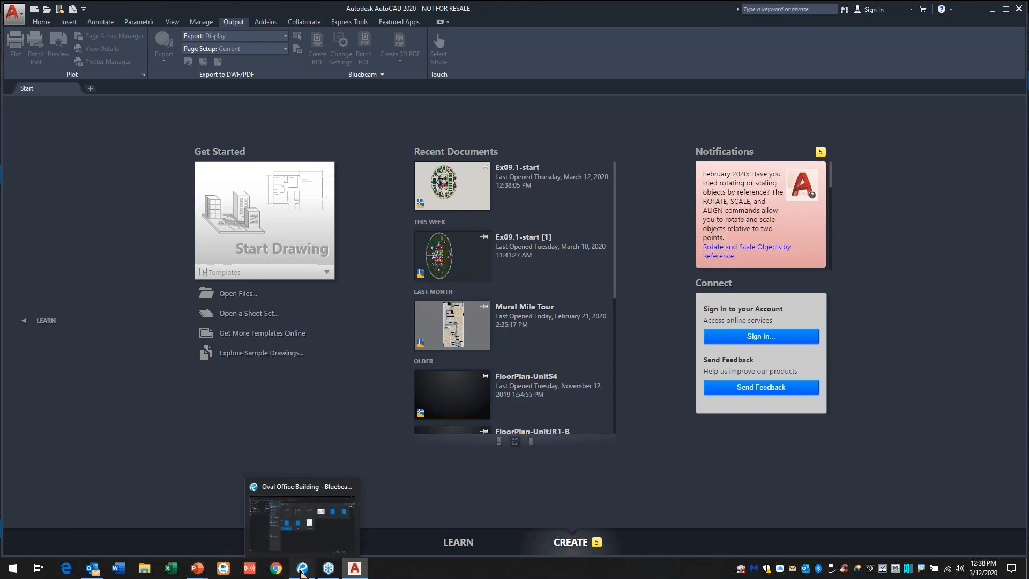
pyautogui.click(301, 570)
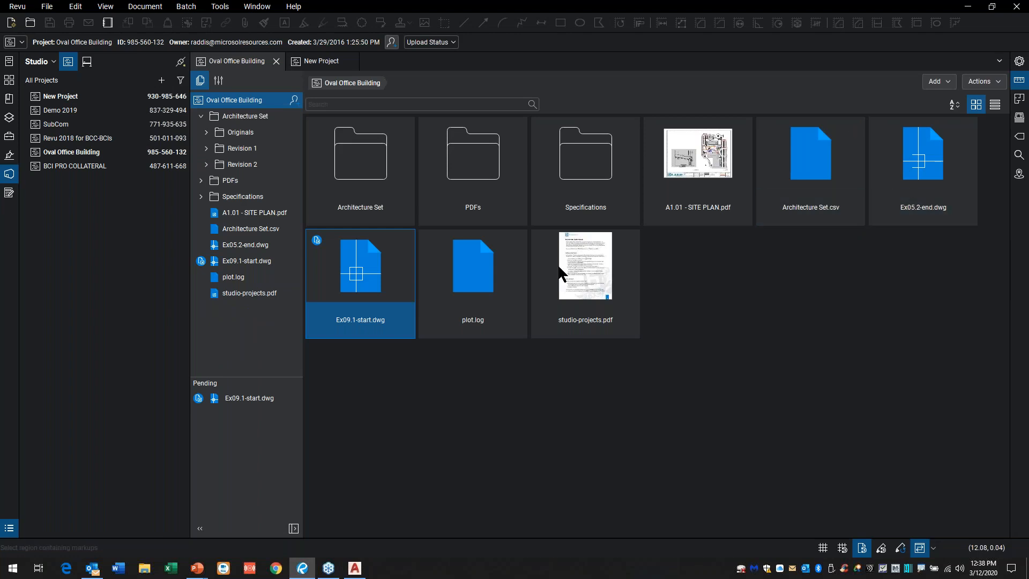
pyautogui.rightClick(382, 274)
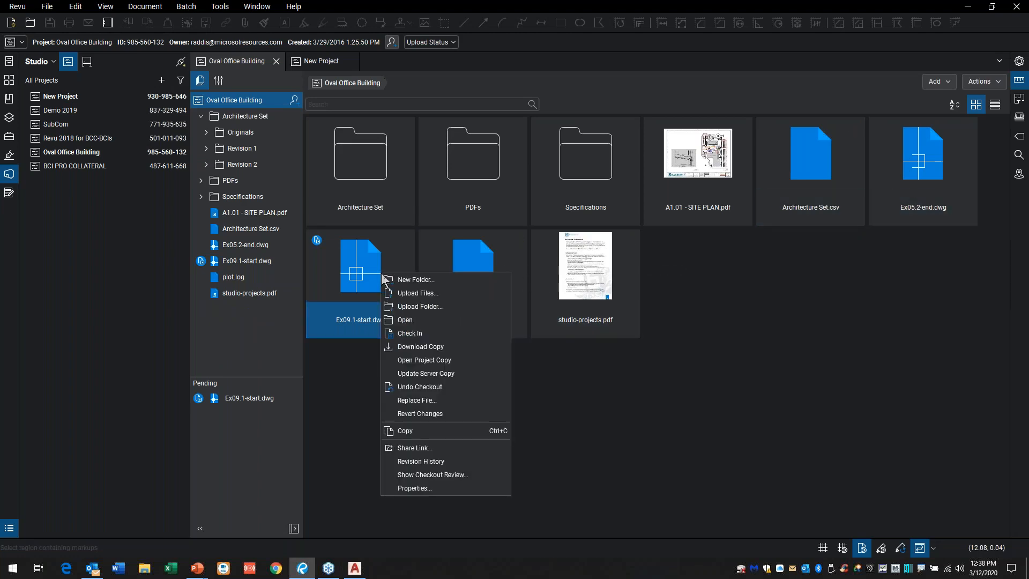
pyautogui.click(410, 461)
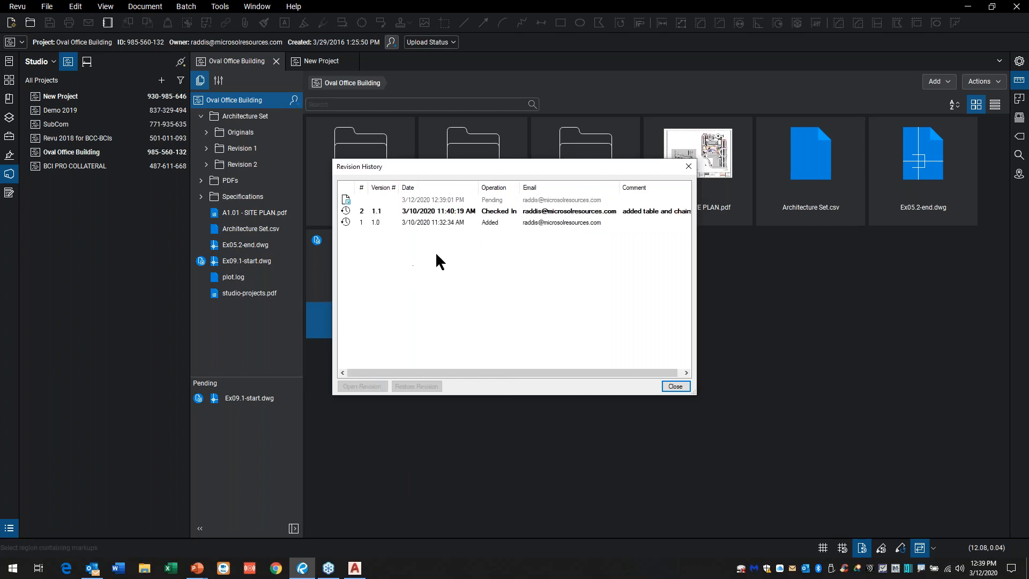
pyautogui.click(426, 201)
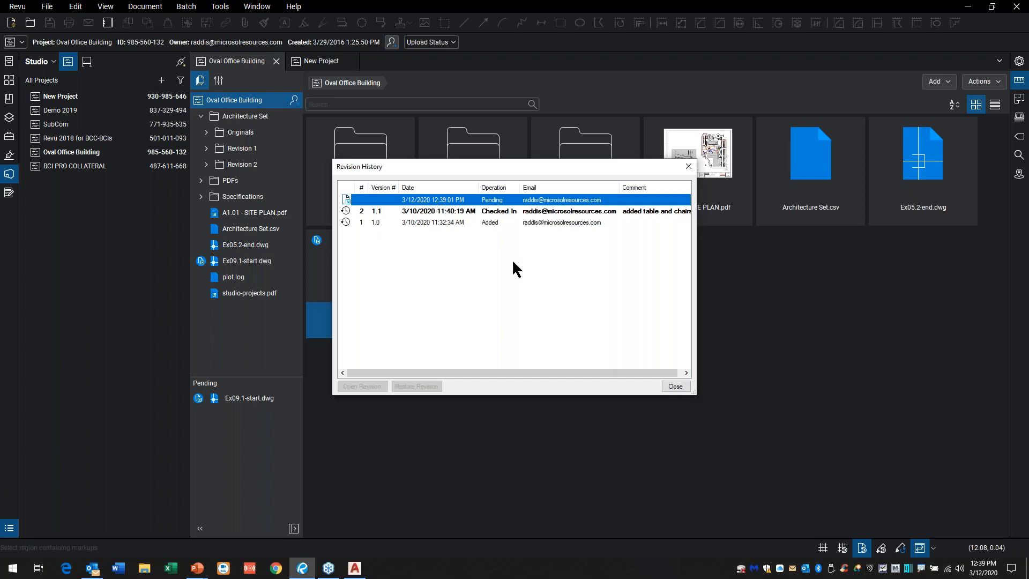
pyautogui.click(440, 210)
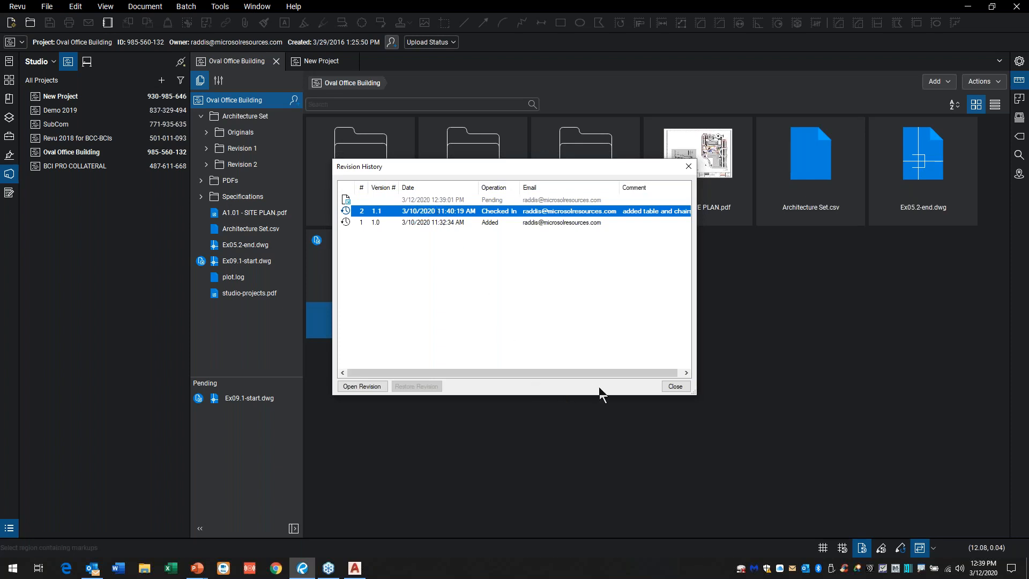
# Step: Compare the version 1.1 and version 1.0 entries in the revision history of Ex09.1-start.dwg, ending with version 1.1 selected
pyautogui.click(548, 345)
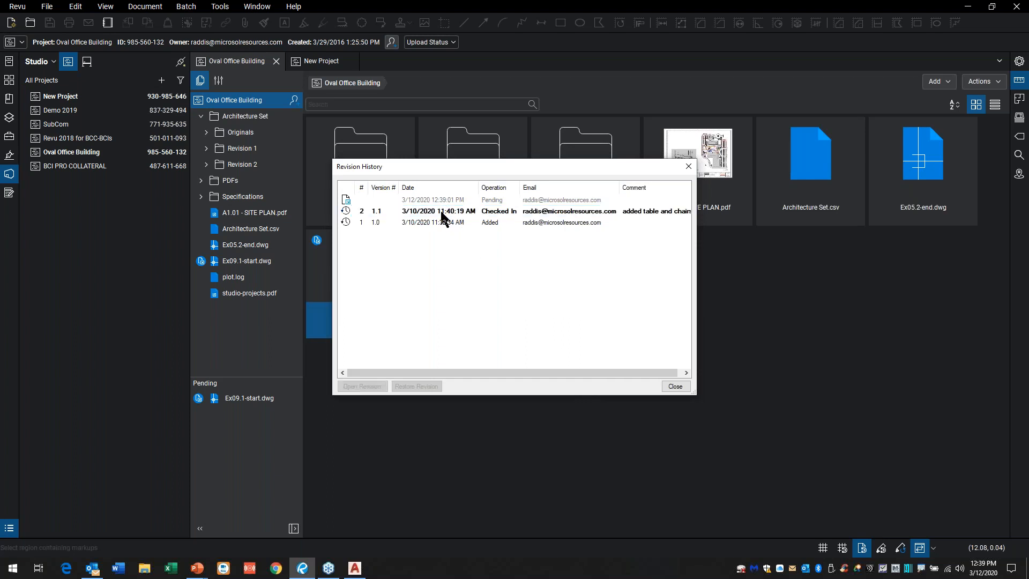
pyautogui.click(442, 214)
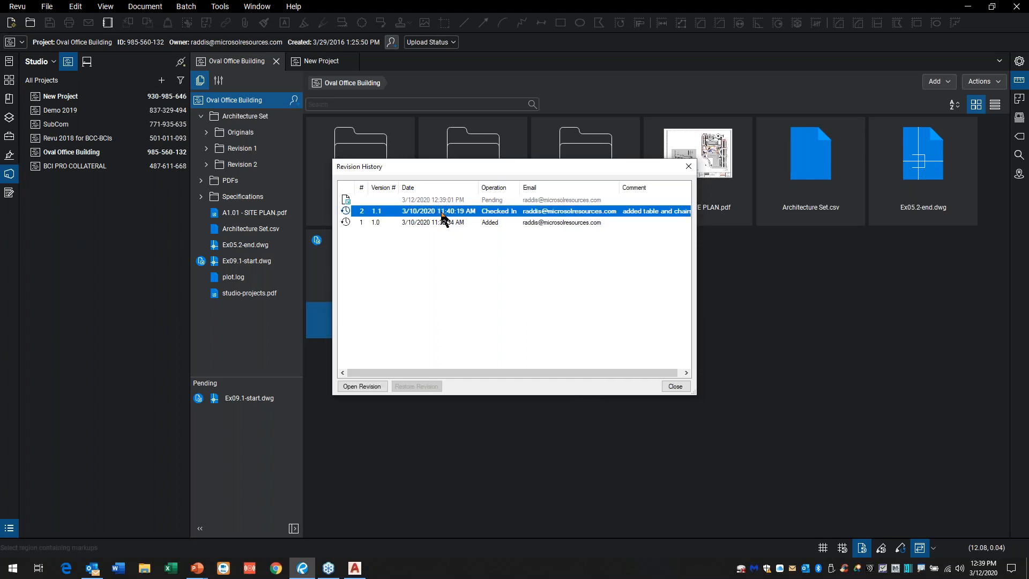
pyautogui.click(462, 315)
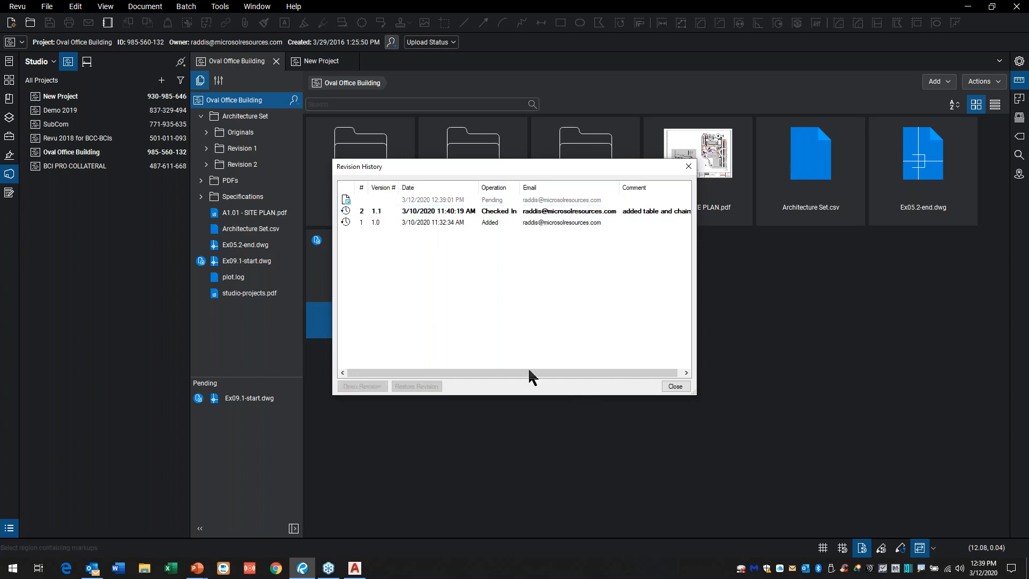
pyautogui.click(425, 224)
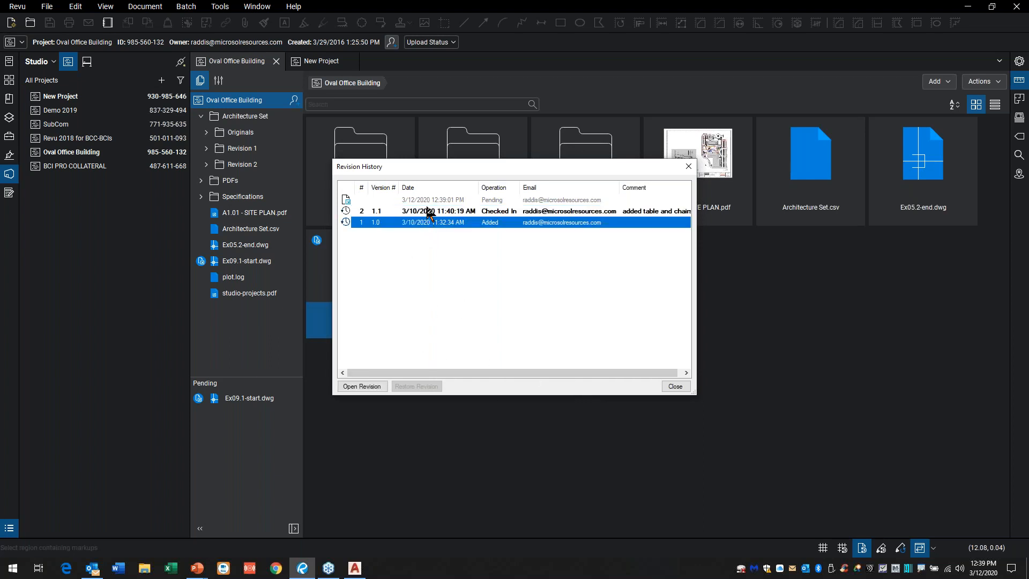
pyautogui.click(431, 211)
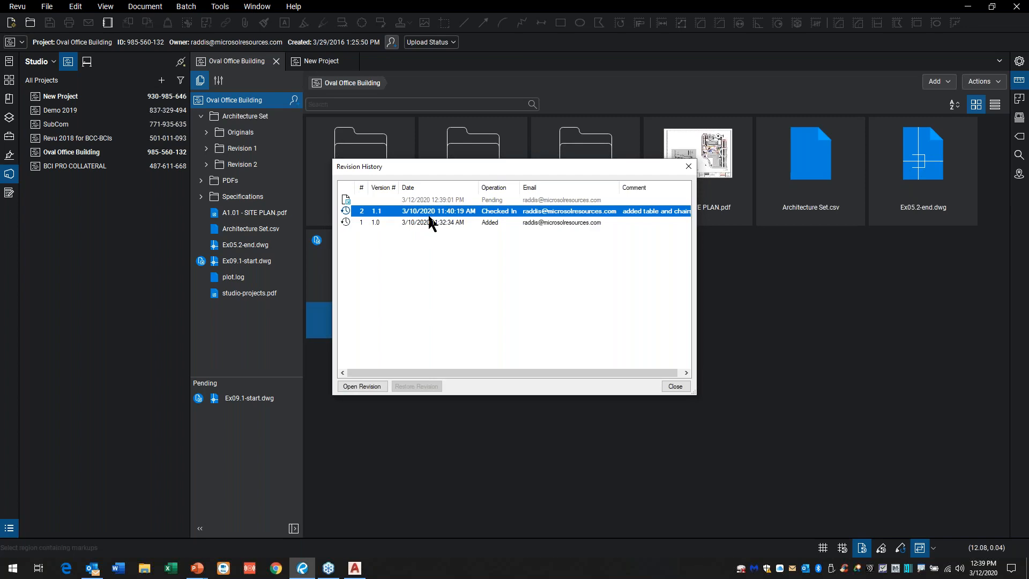
# Step: Open revision 1.1 of Ex09.1-start.dwg in AutoCAD and examine the area between the Copy Room and Reception
pyautogui.click(358, 567)
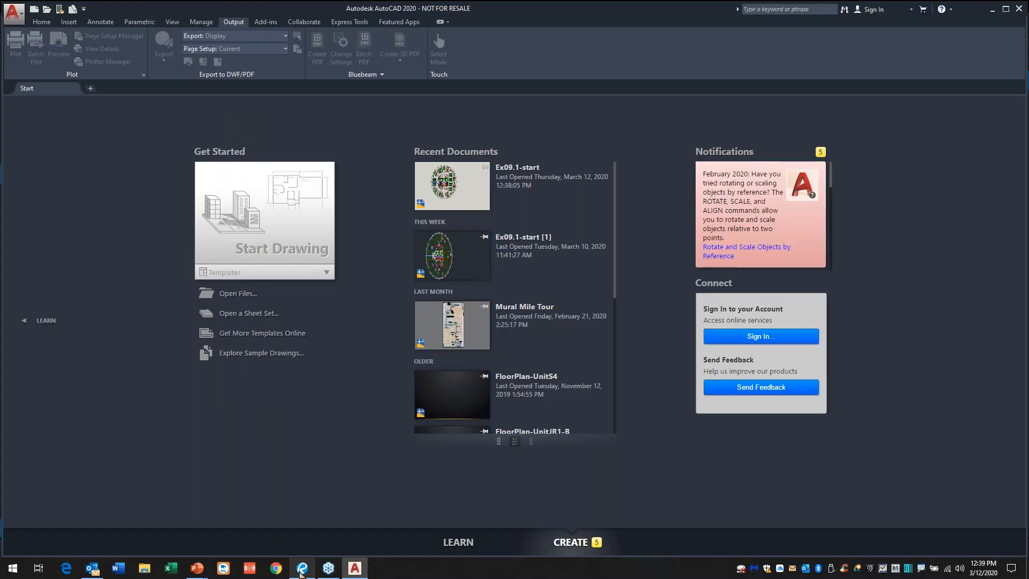
pyautogui.click(301, 568)
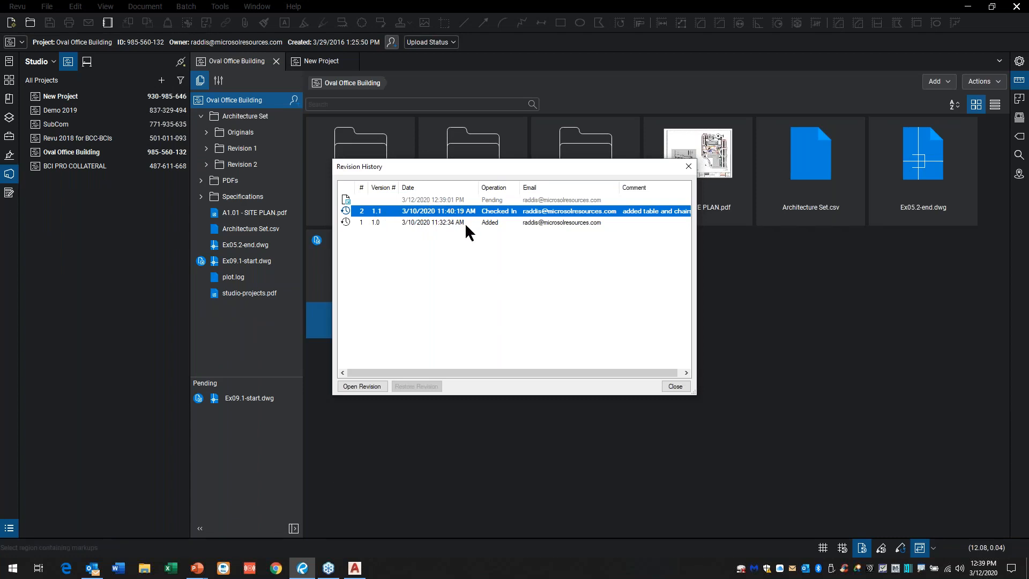
pyautogui.click(373, 389)
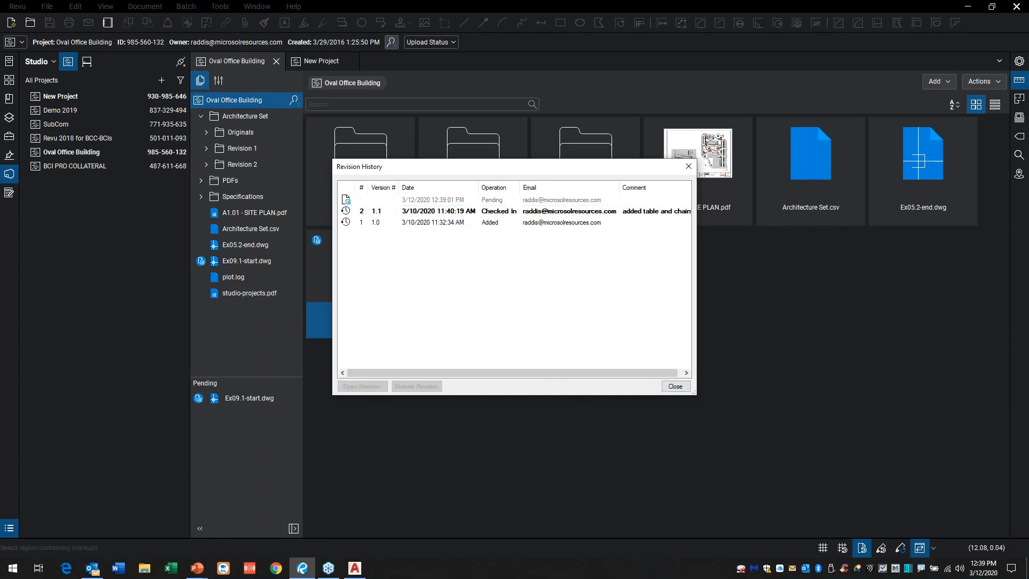
pyautogui.press('Return')
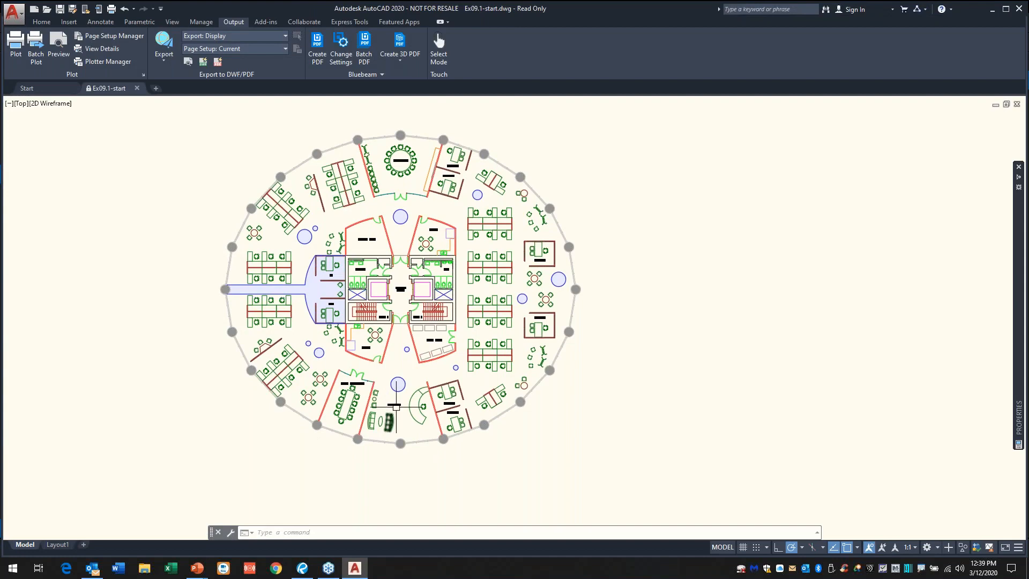
pyautogui.scroll(2, 396, 407)
pyautogui.scroll(4, 397, 393)
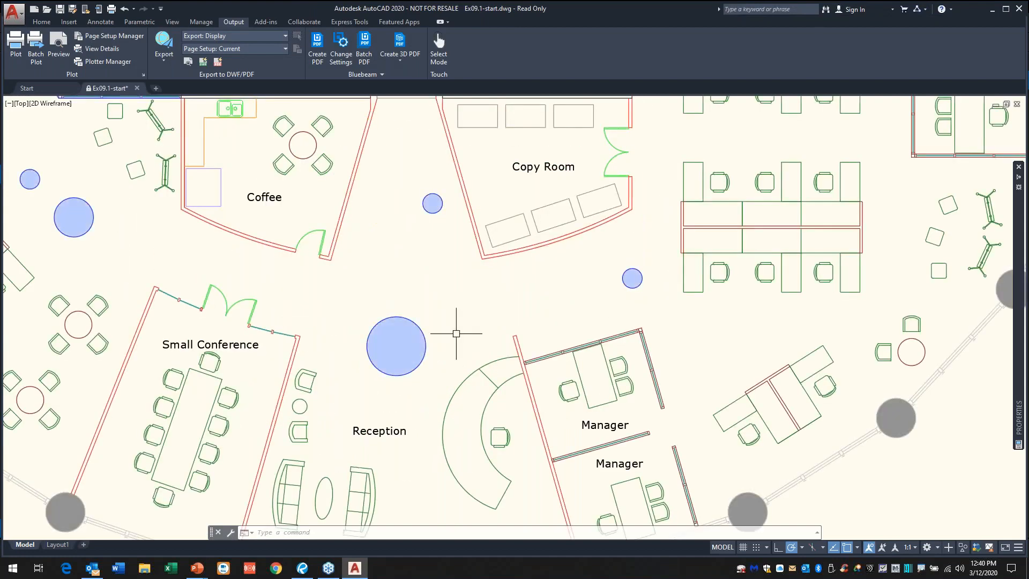
pyautogui.scroll(-6, 468, 333)
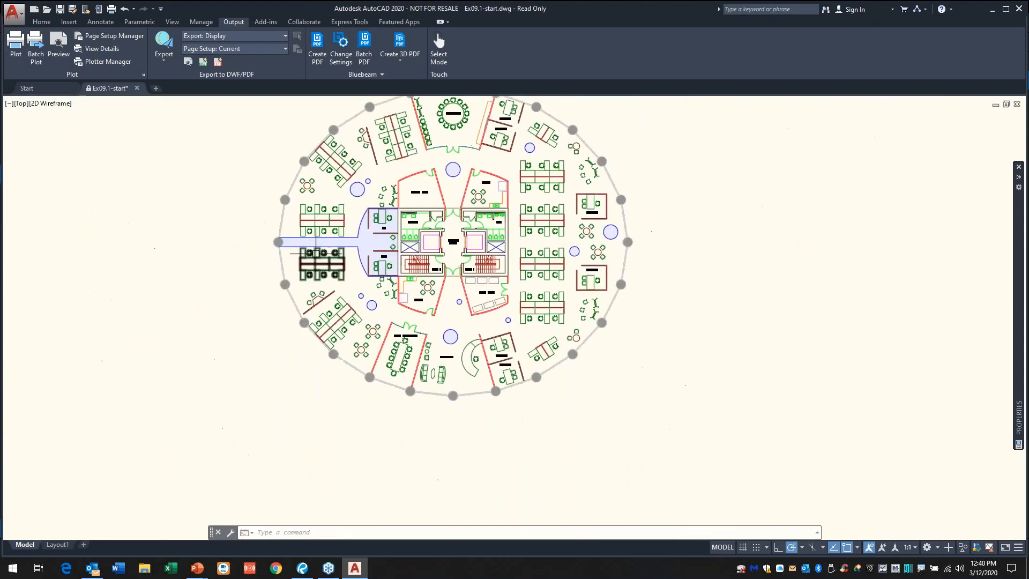
# Step: Close the read-only Ex09.1-start.dwg drawing without saving changes and return to Bluebeam Revu
pyautogui.click(137, 87)
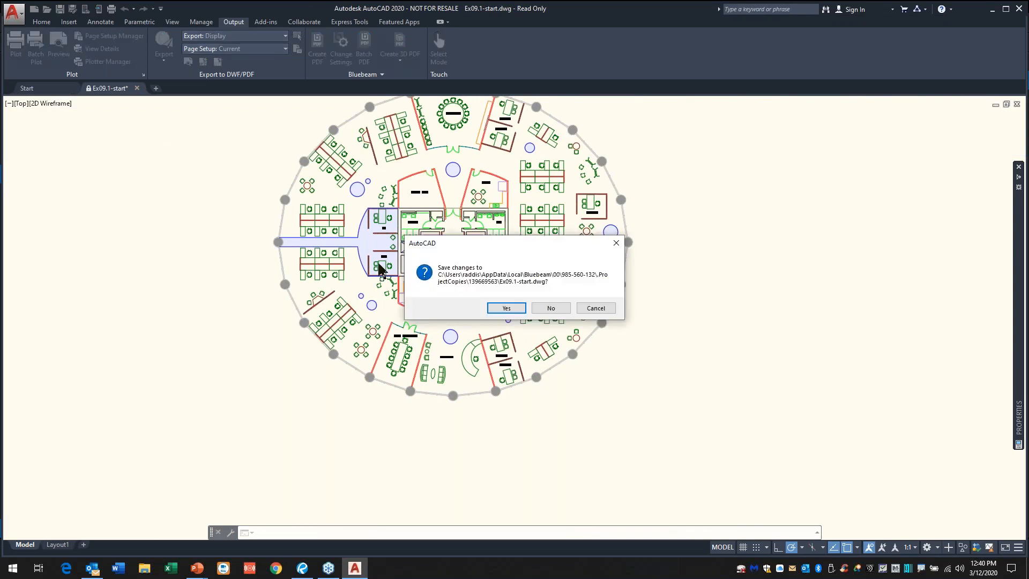
pyautogui.click(555, 311)
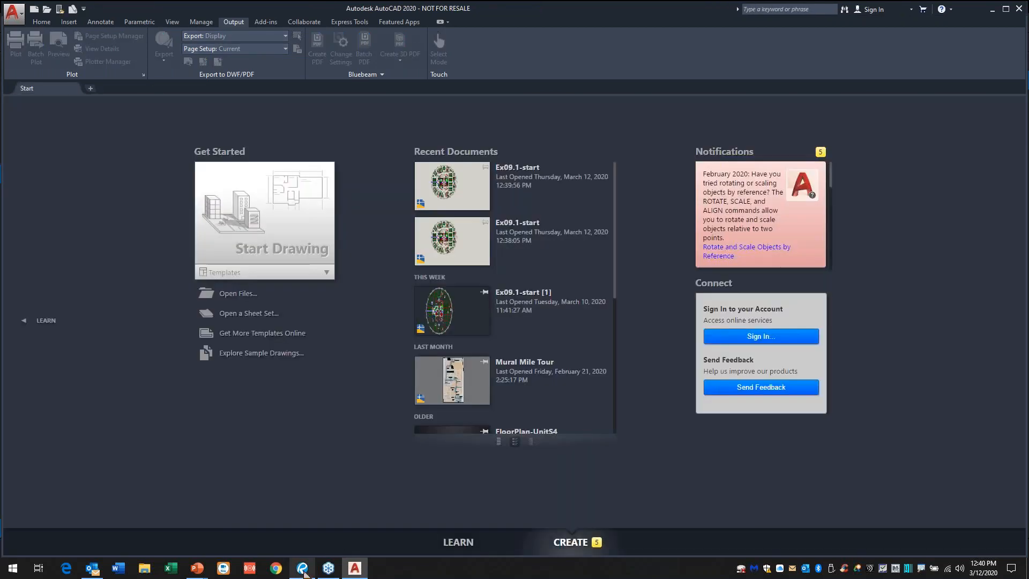
pyautogui.click(302, 568)
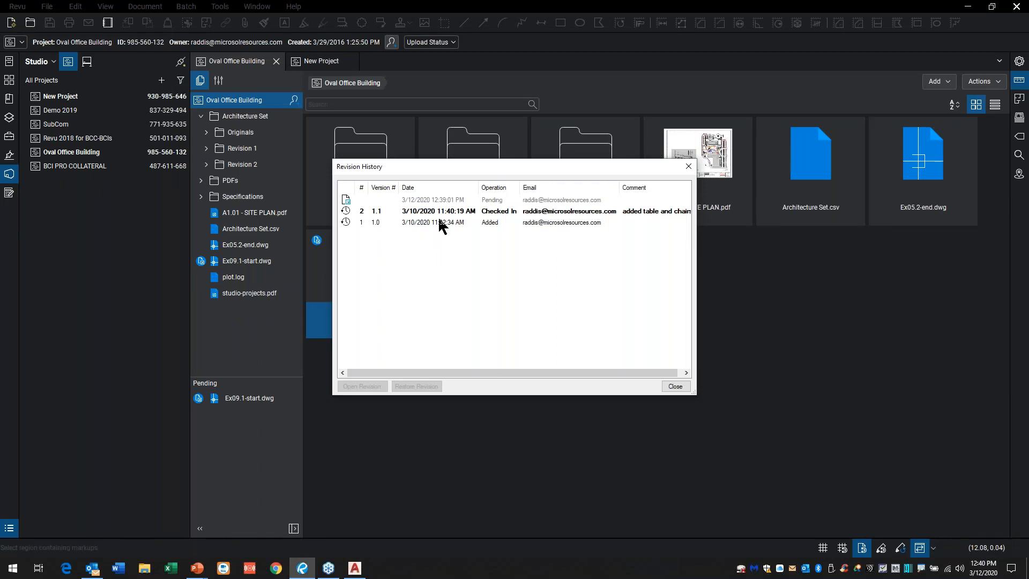
# Step: Select version 1.0 to review its option for opening a past revision, and close the revision history
pyautogui.click(437, 223)
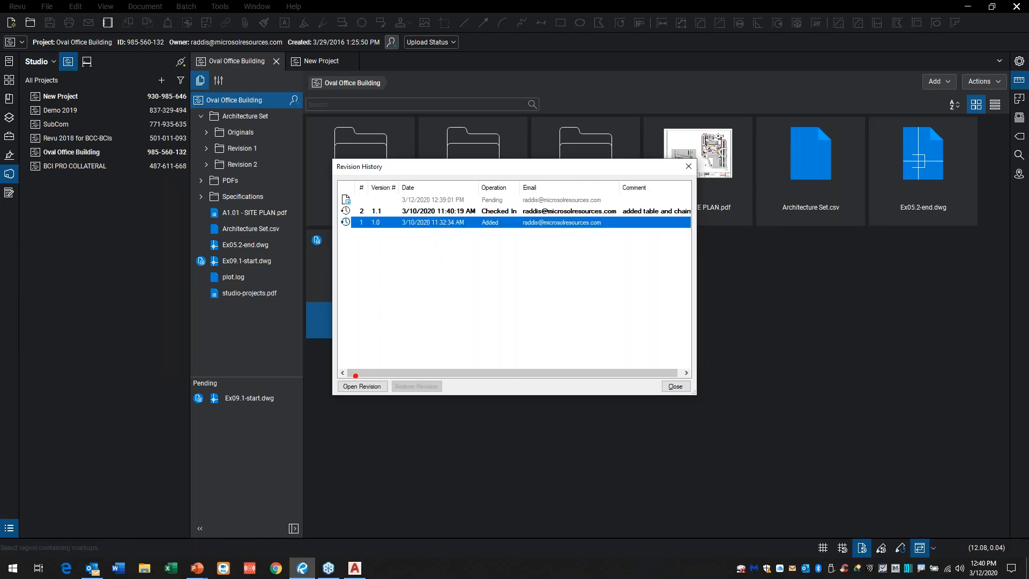
pyautogui.moveTo(334, 377)
pyautogui.mouseDown()
pyautogui.moveTo(413, 399)
pyautogui.moveTo(359, 428)
pyautogui.mouseUp()
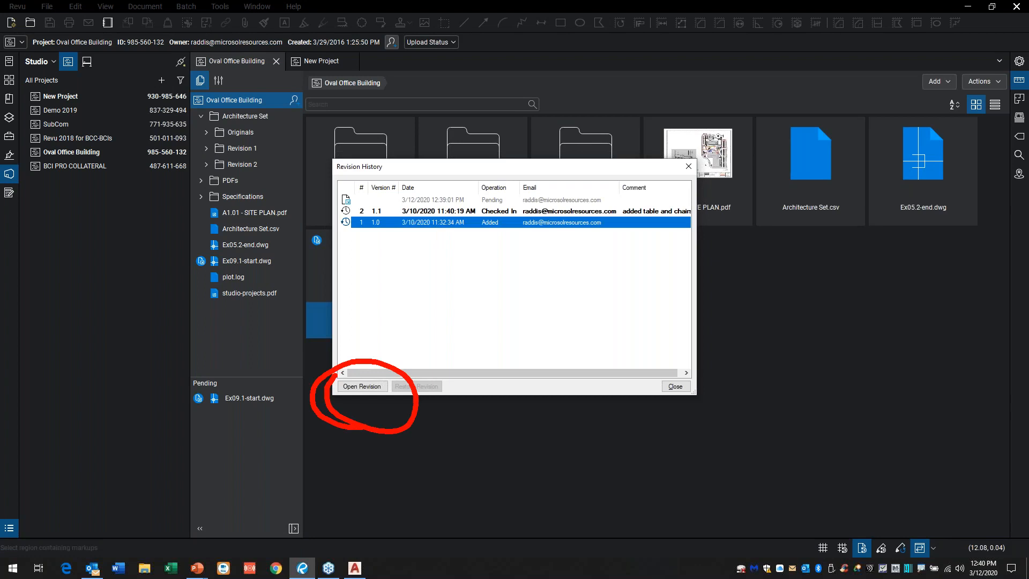
pyautogui.press('Escape')
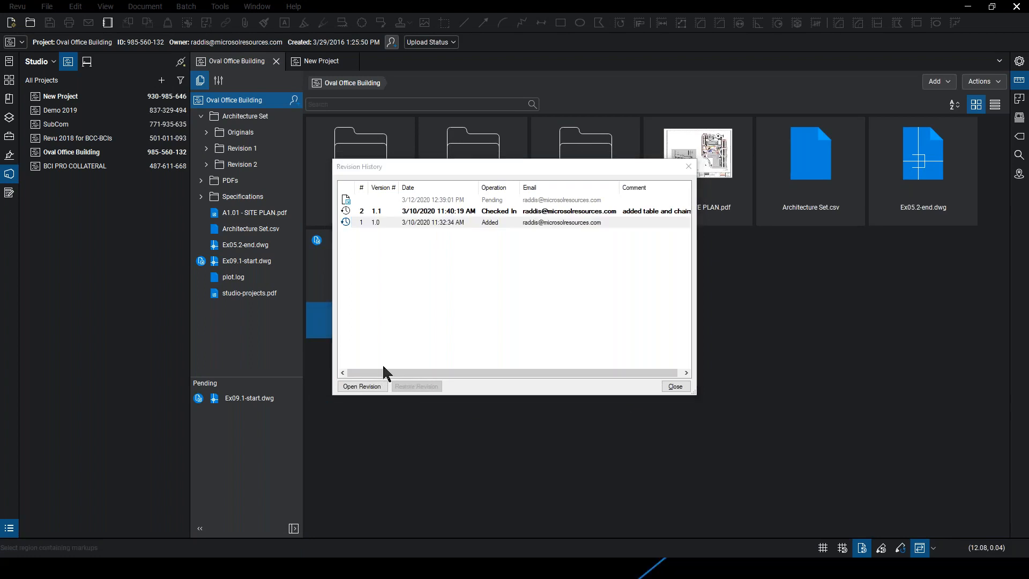
pyautogui.click(675, 386)
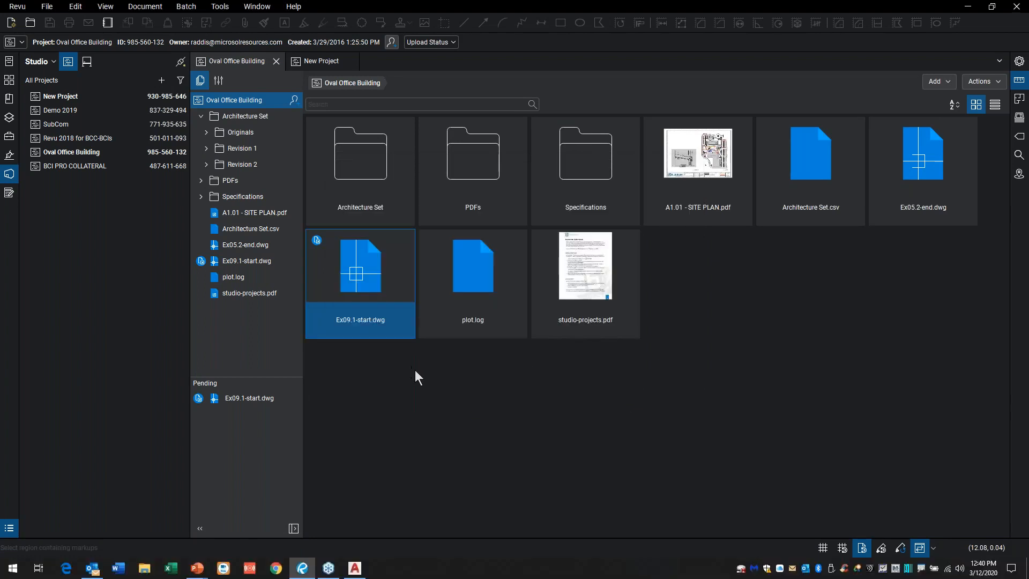
# Step: View Master Construction Specifications (Samples) (E.729).docx from the Word Docs folder under Specifications, and close it again
pyautogui.click(200, 197)
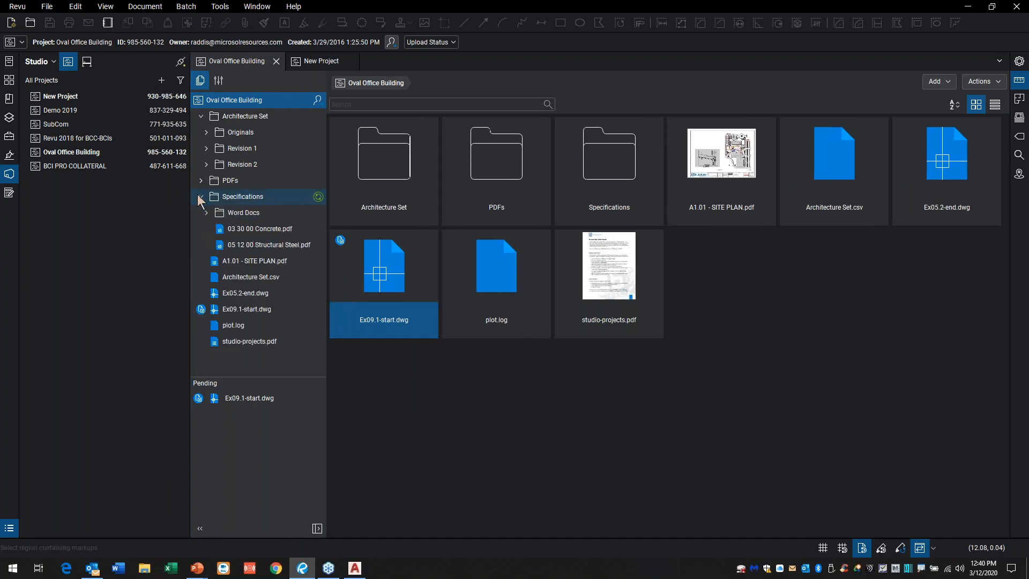
pyautogui.click(207, 213)
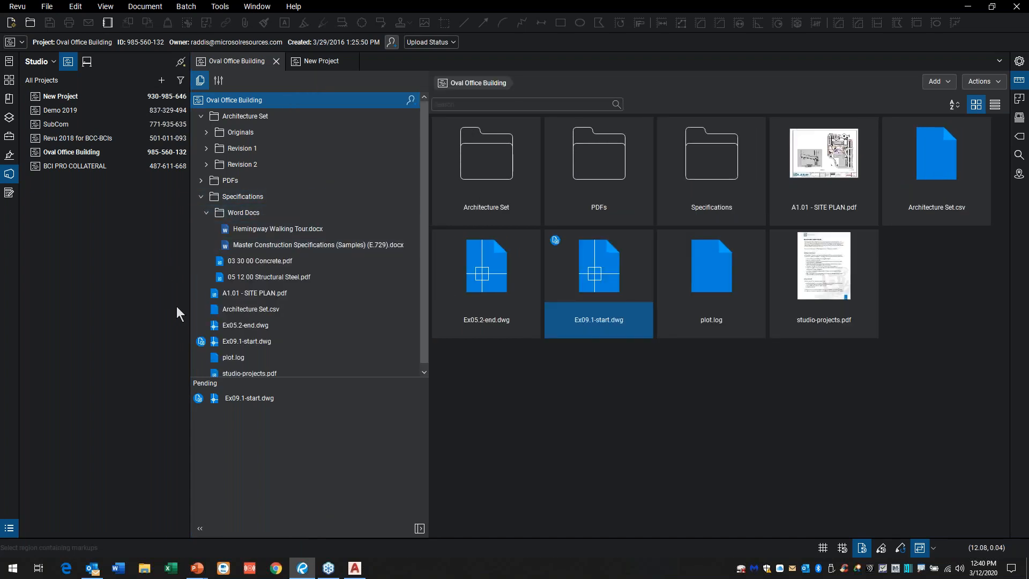
pyautogui.click(265, 251)
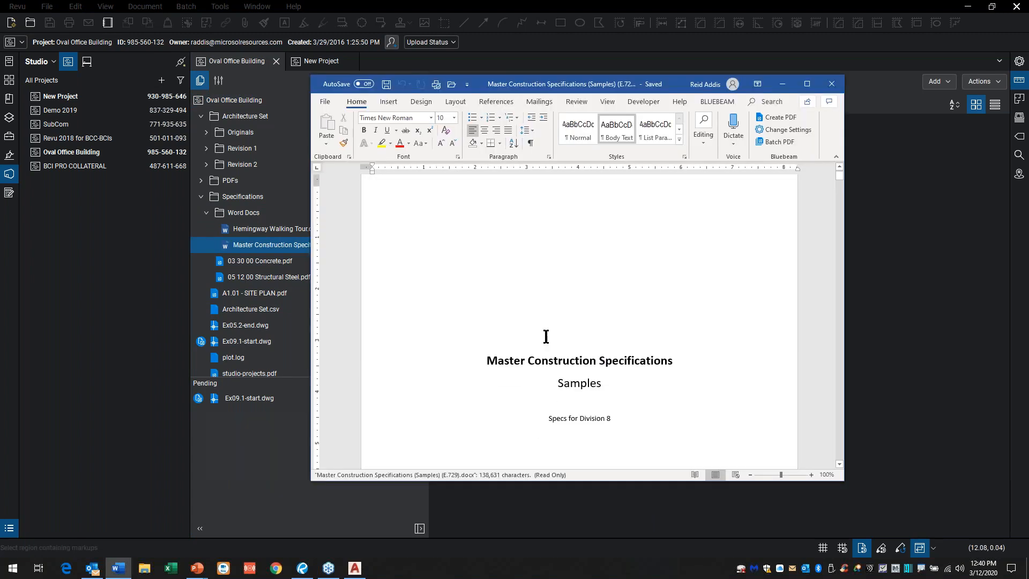
pyautogui.scroll(-3, 542, 333)
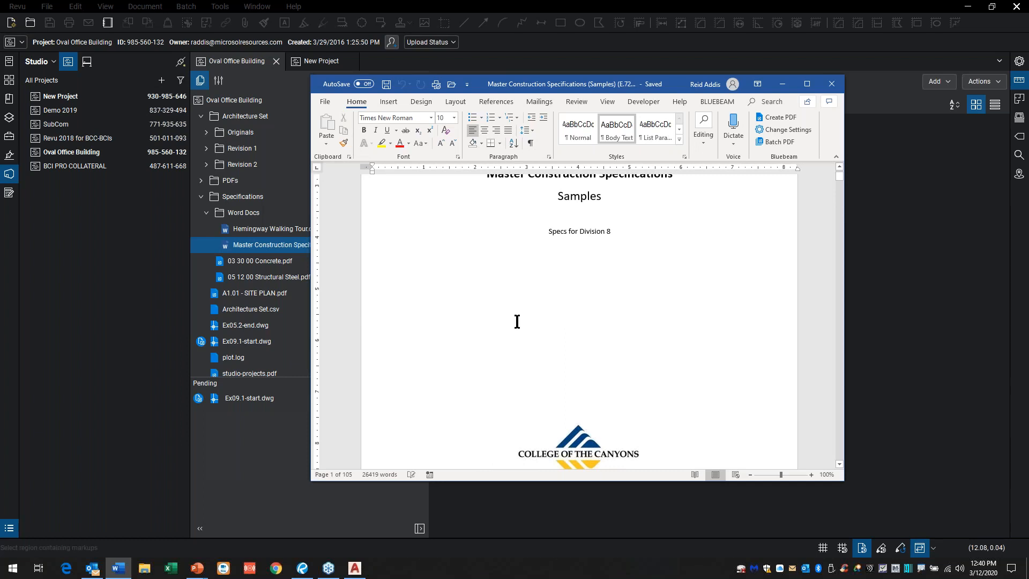
pyautogui.click(831, 84)
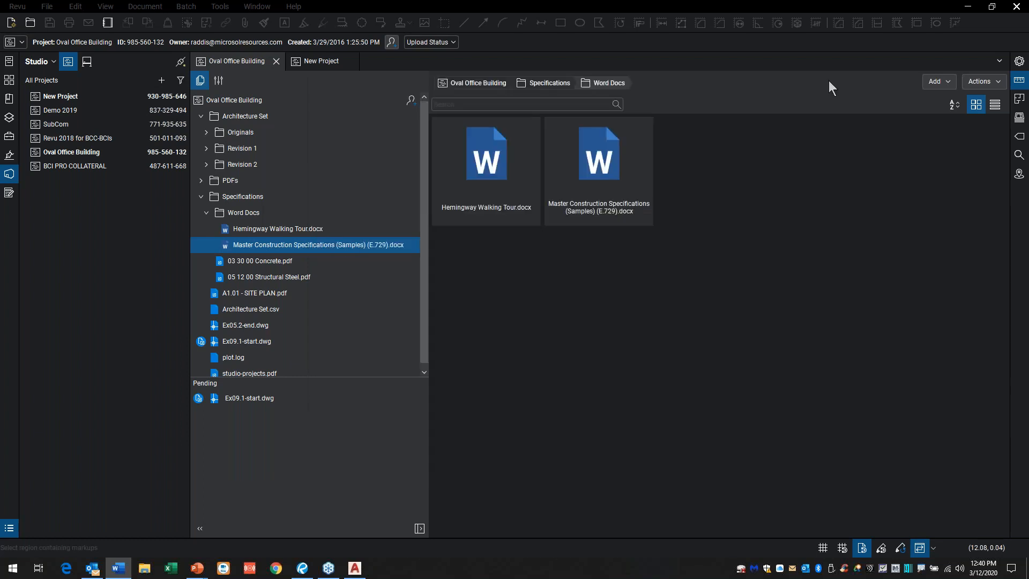
# Step: Review the file actions available for Hemingway Walking Tour.docx in the Word Docs folder without choosing any
pyautogui.click(510, 170)
pyautogui.rightClick(493, 161)
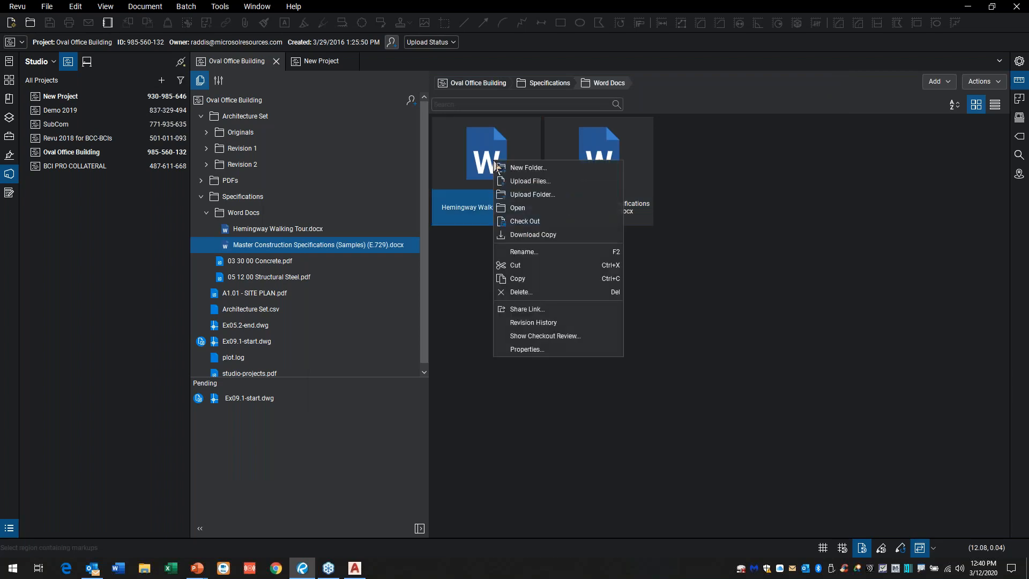
pyautogui.click(627, 384)
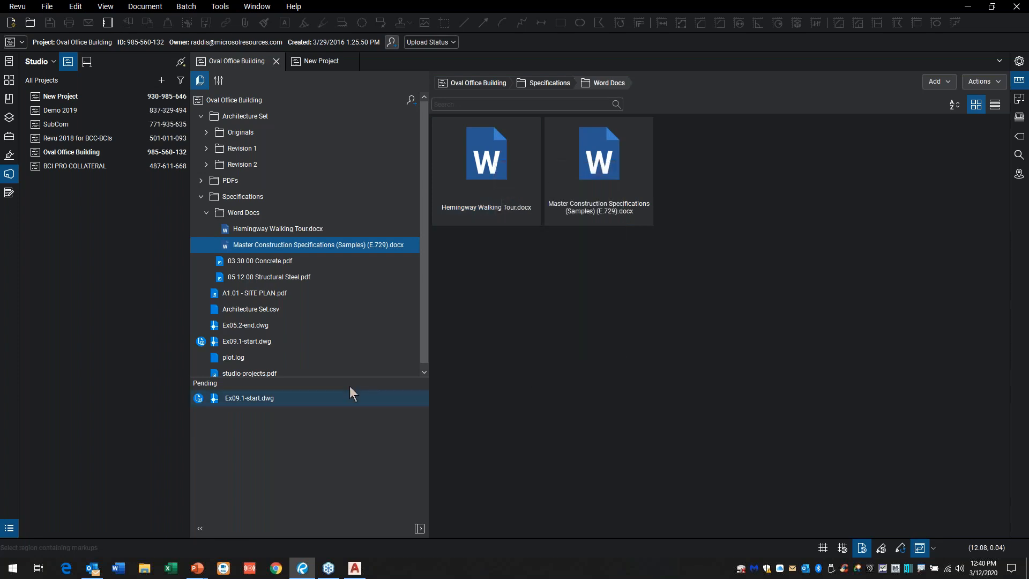